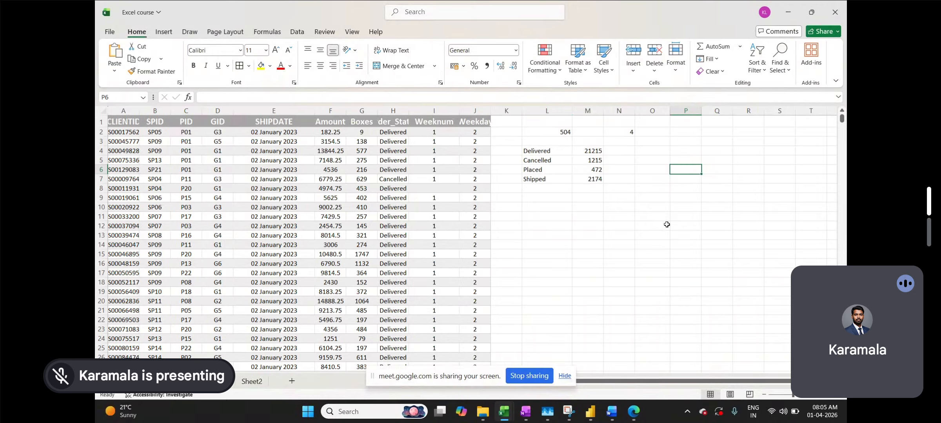
Enter 'countunique' in P9 and 'countuniques' in P10, then widen column P to fit them
left_click(667, 224)
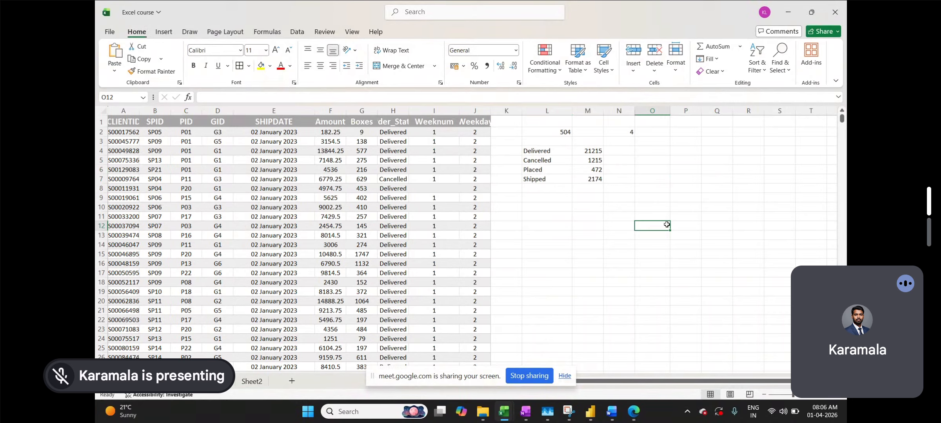
left_click(680, 196)
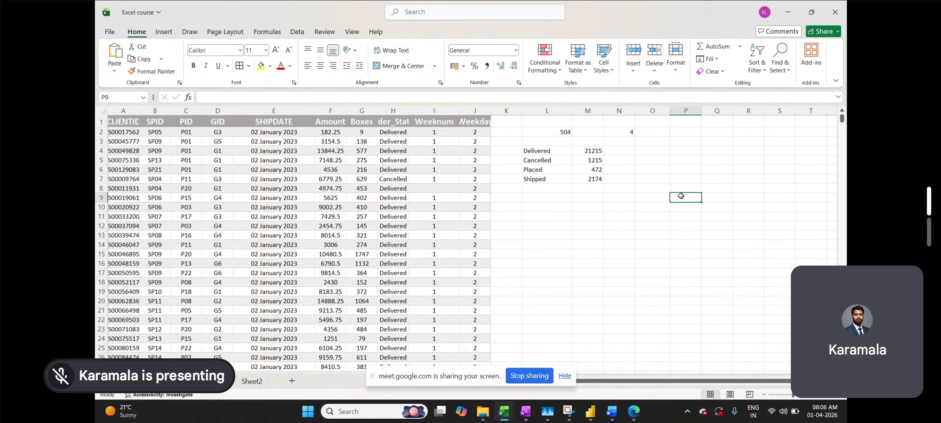
type("coun")
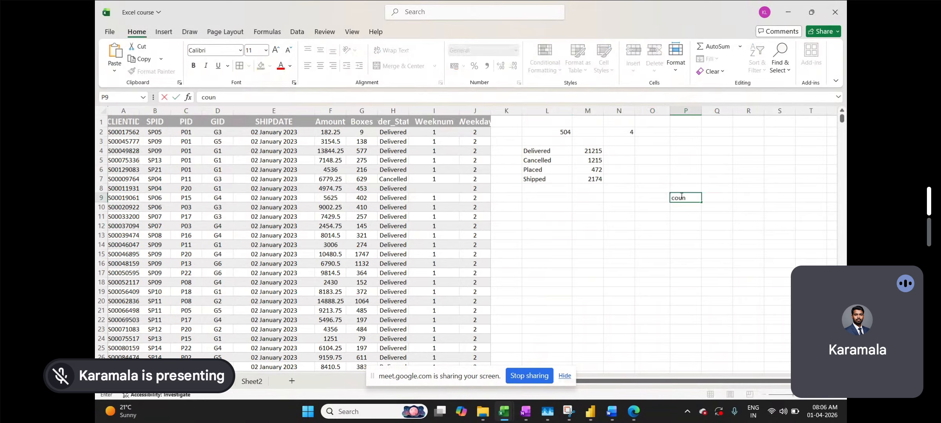
type("tuni")
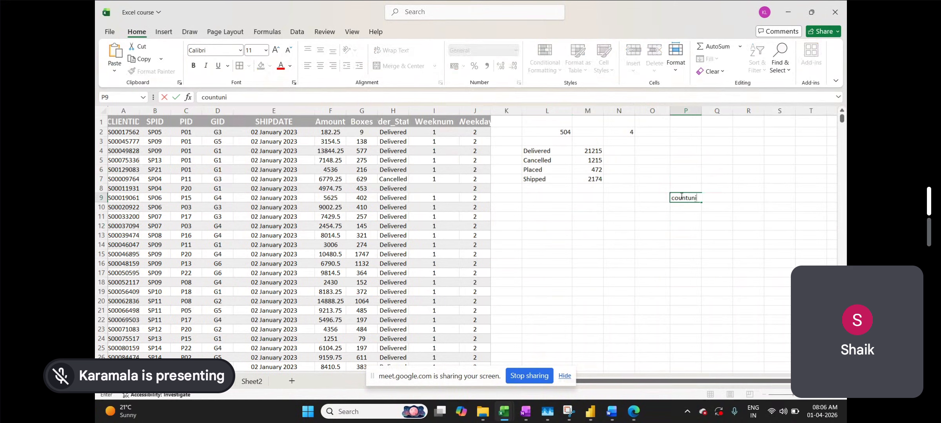
type("que")
key("Return")
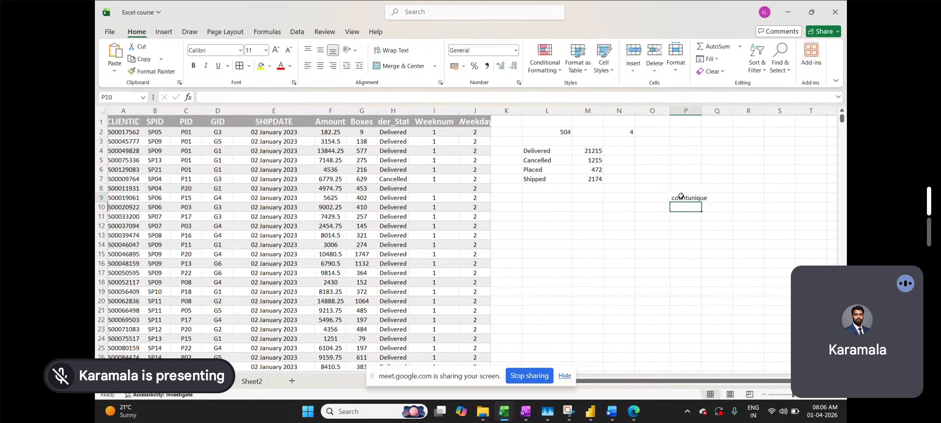
type("coun")
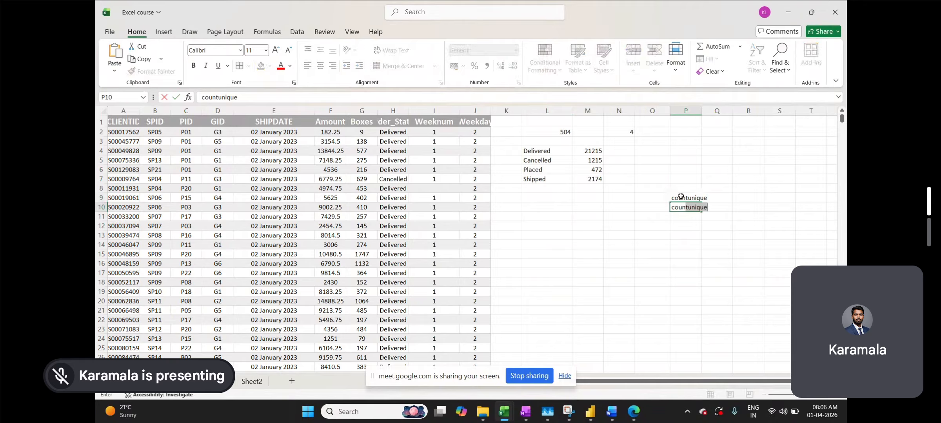
type("tuniques")
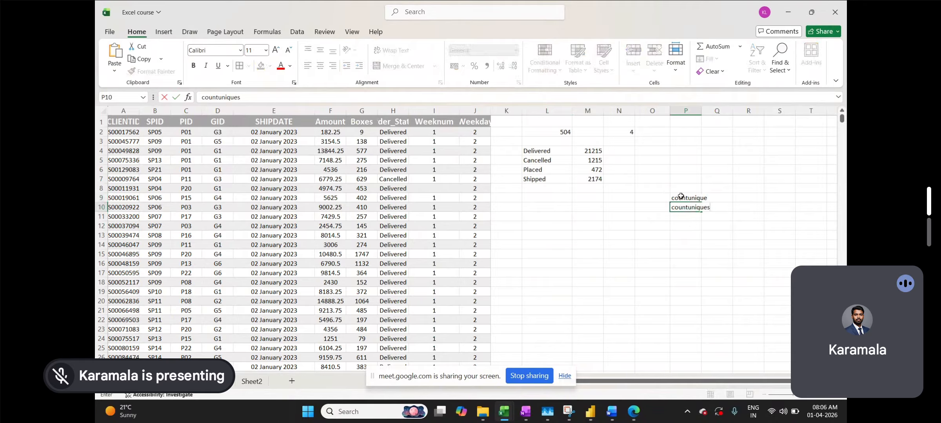
key("ctrl+Return")
left_click(698, 227)
left_click_drag(701, 114, 731, 119)
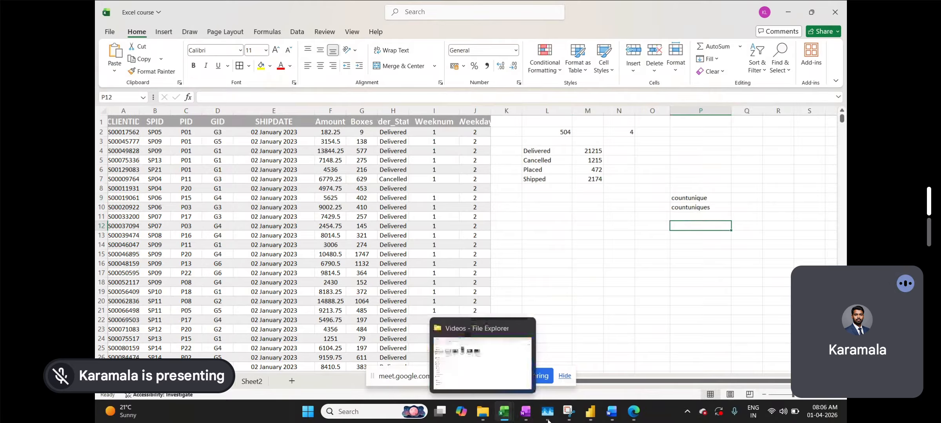
mouse_move(630, 414)
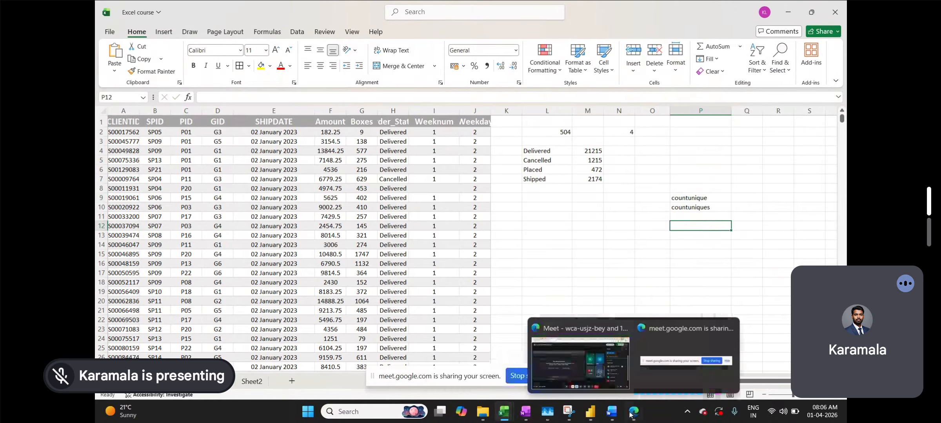
In Copilot, ask 'countunique and countuniquesifs definition and syntance' after closing the Meet mini window
left_click(581, 358)
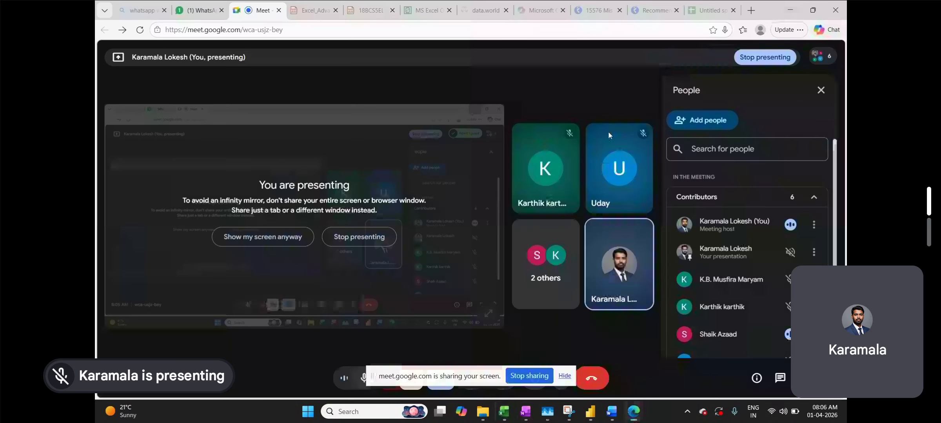
left_click(541, 10)
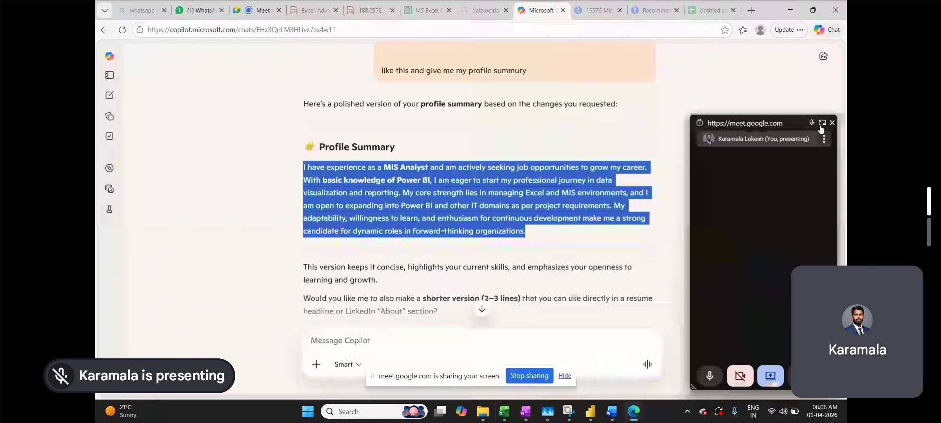
left_click(822, 123)
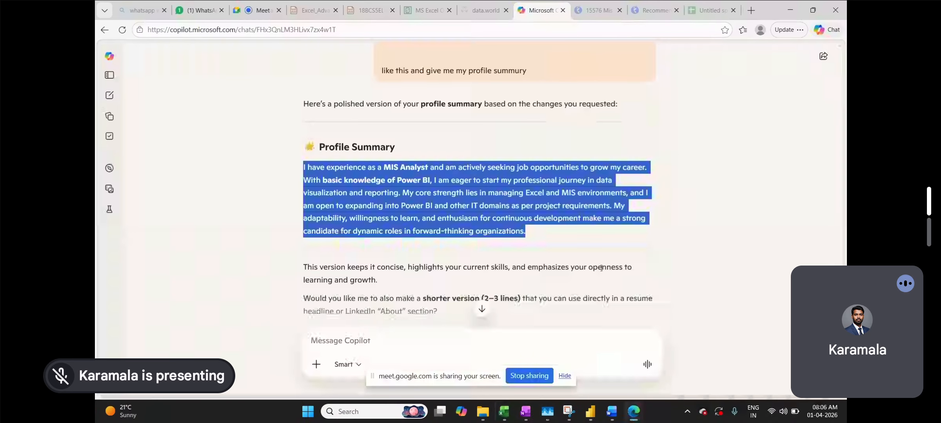
left_click(617, 270)
scroll(617, 270, "down", 1)
left_click(383, 338)
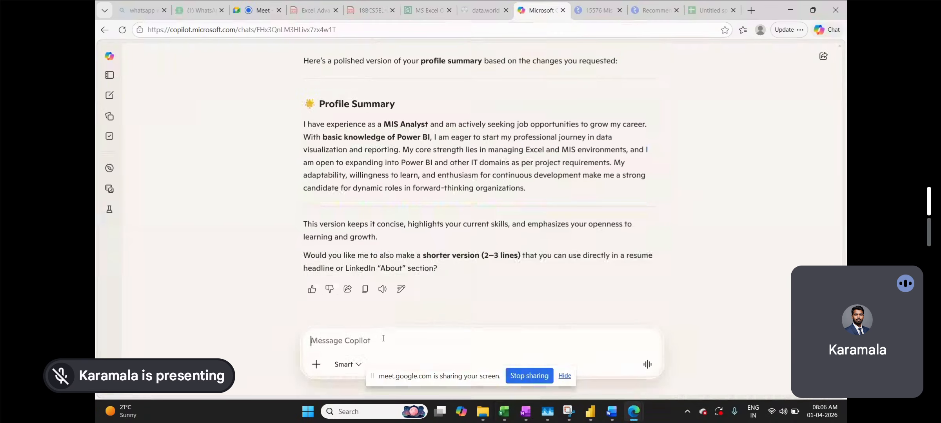
type("countunique")
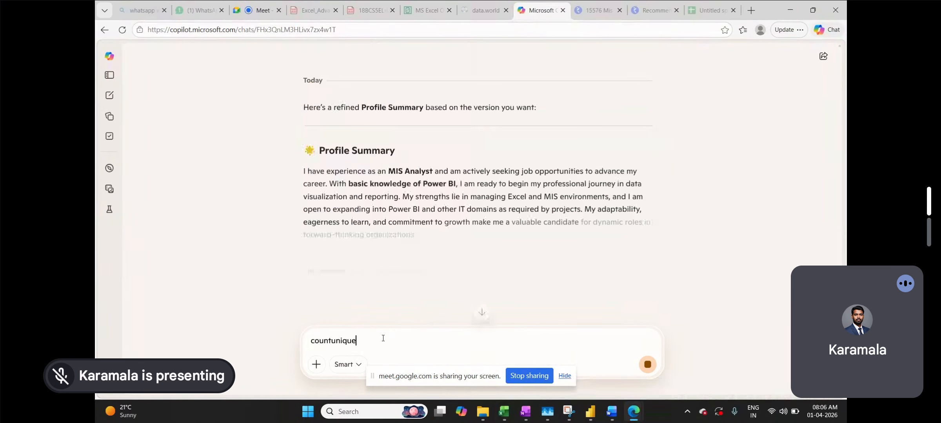
type(" and ")
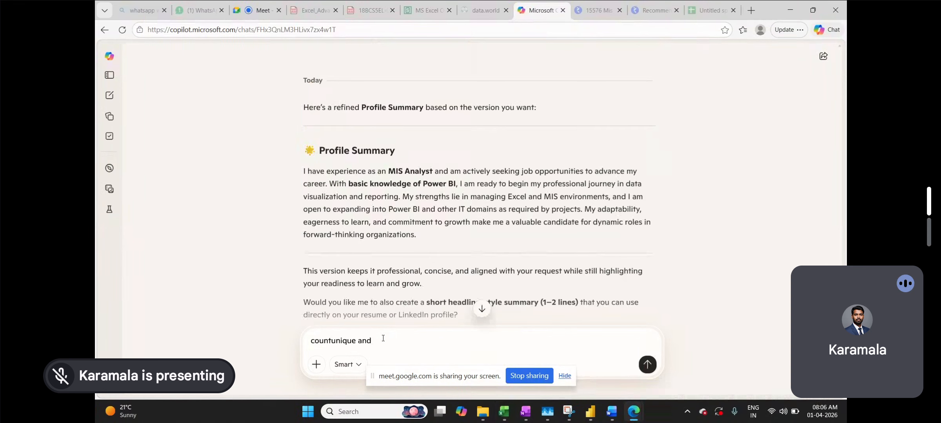
type("countunique")
type("s")
type("ifs")
type(" defini")
type("tion and s")
type("yn")
type("tance")
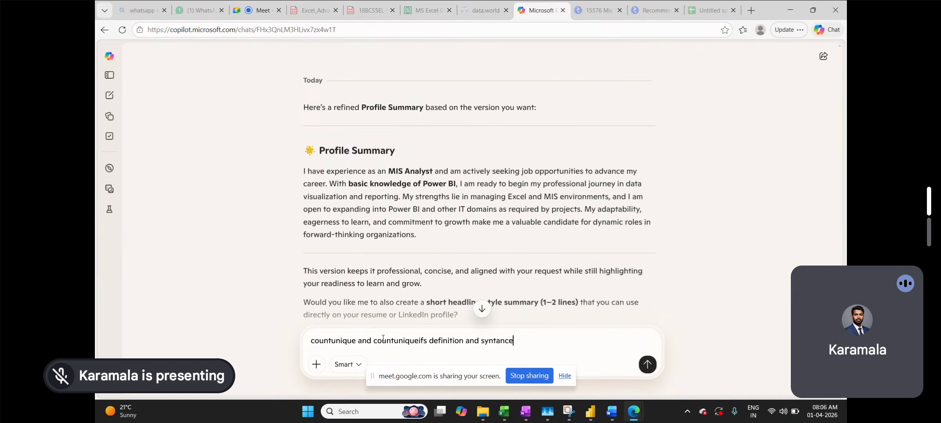
key("Return")
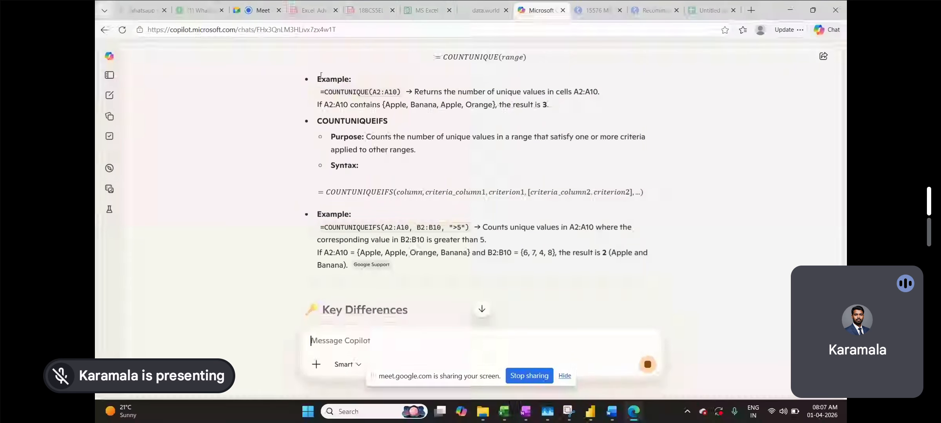
Select and copy the COUNTUNIQUE name, purpose and =COUNTUNIQUE(range) syntax from the Definitions section
scroll(328, 177, "up", 3)
scroll(328, 177, "up", 1)
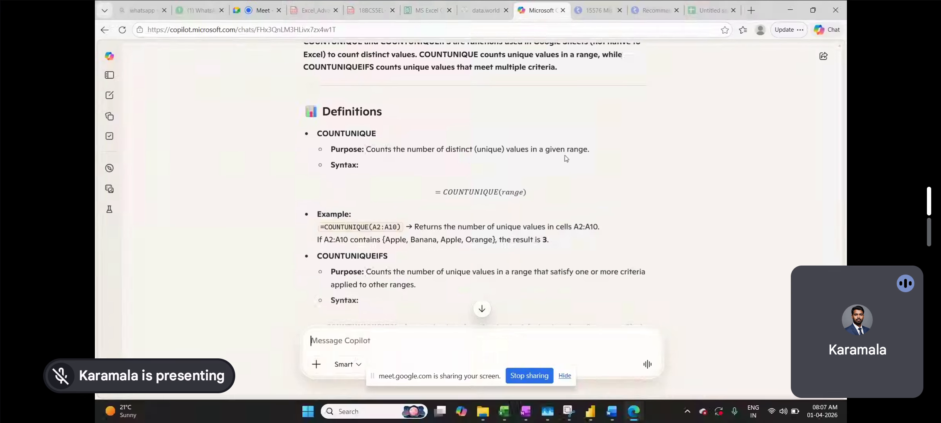
left_click_drag(602, 154, 318, 133)
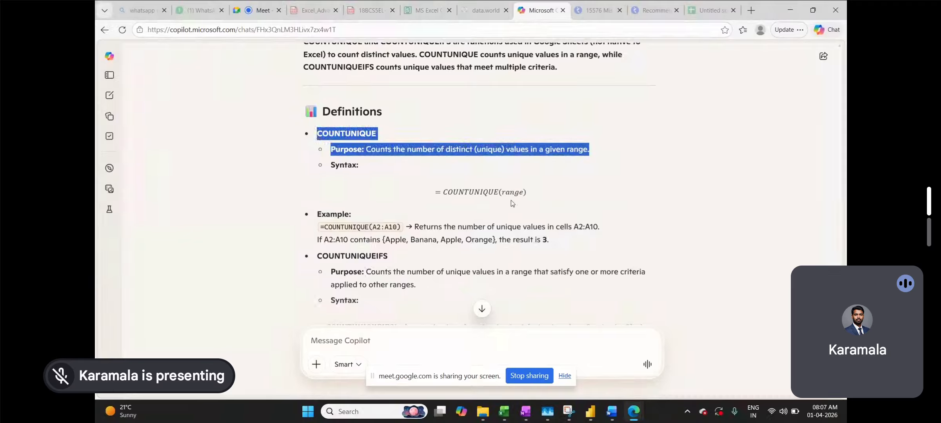
left_click_drag(533, 196, 418, 187)
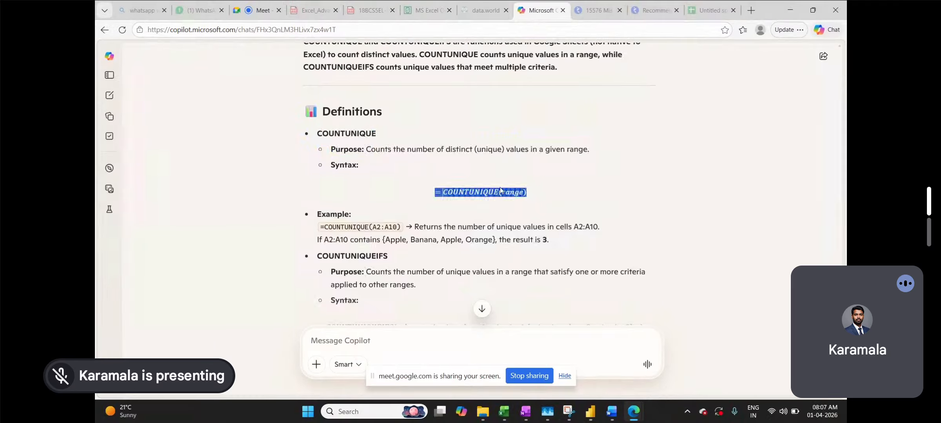
left_click(532, 193)
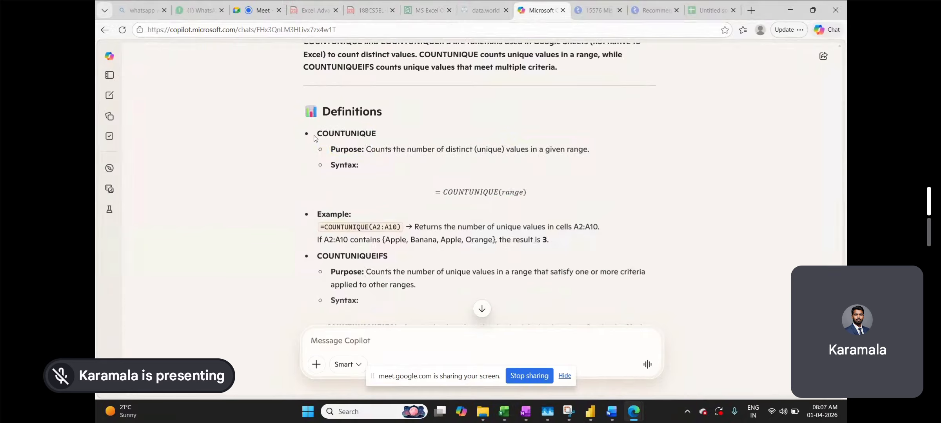
left_click_drag(314, 136, 535, 189)
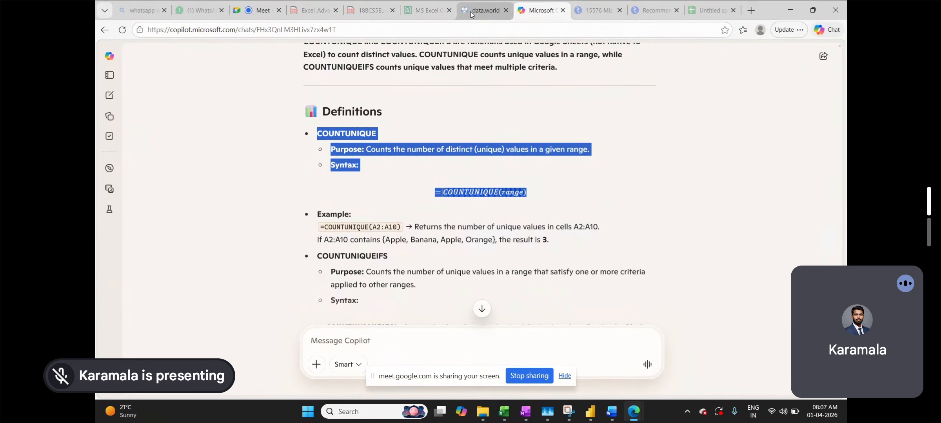
left_click(250, 8)
Paste the COUNTUNIQUE purpose and syntax into the Meet chat and send it, then return to Copilot
left_click(787, 377)
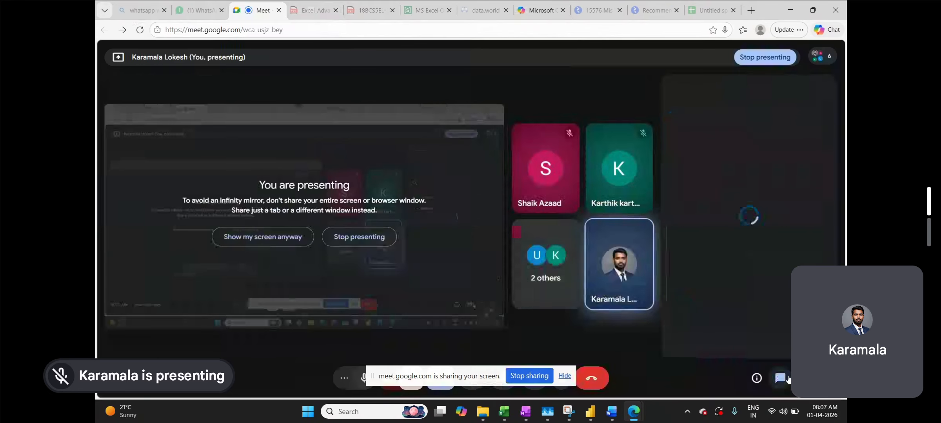
left_click(712, 341)
key("ctrl+v")
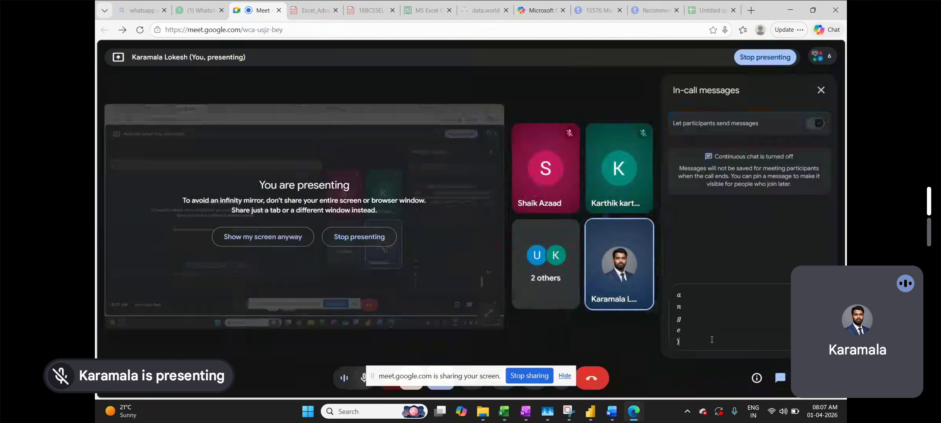
key("Return")
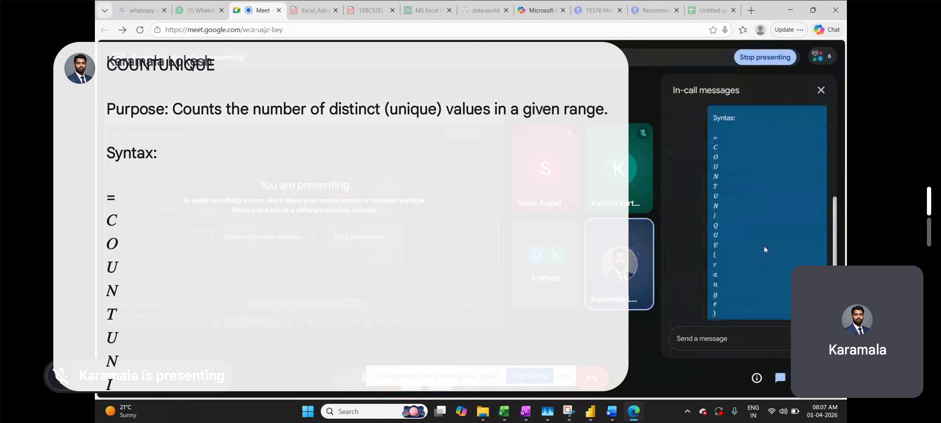
scroll(764, 250, "up", 3)
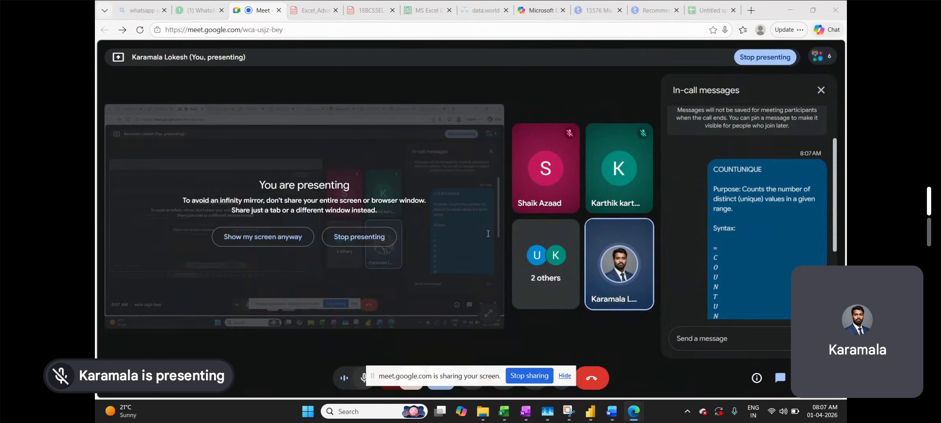
key("alt+Tab")
left_click(444, 197)
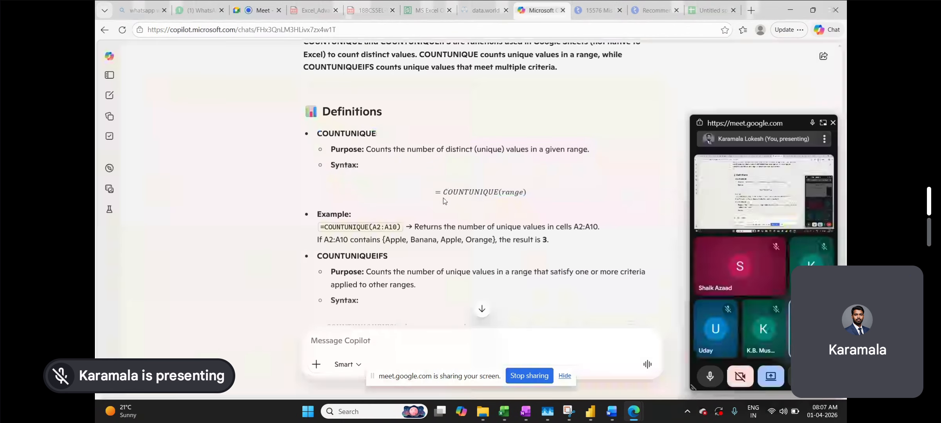
Send the example formula =COUNTUNIQUE(A2:A10) from Copilot to the Meet chat
left_click_drag(436, 195, 527, 193)
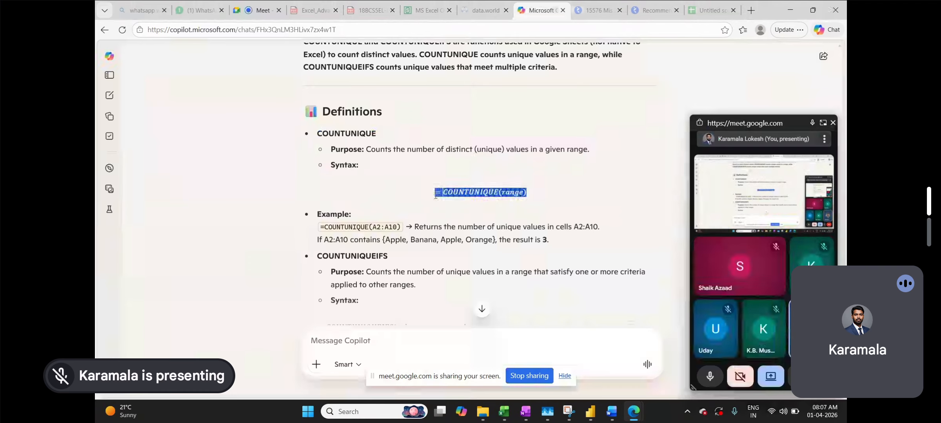
key("alt+Tab")
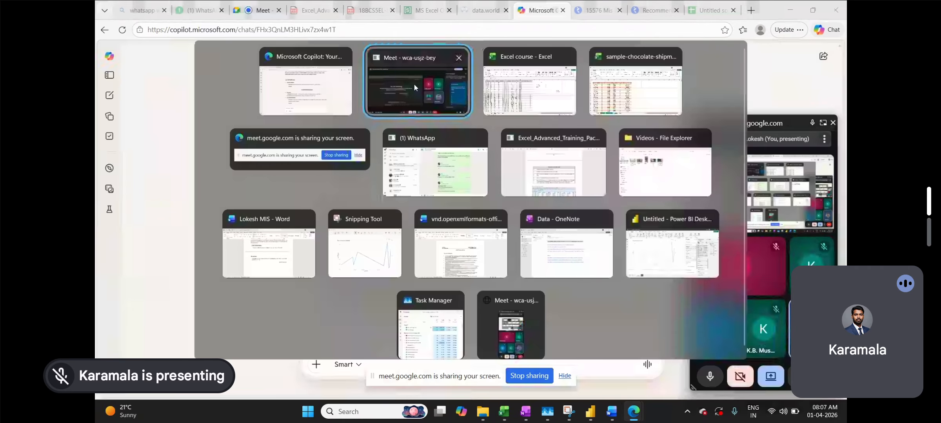
left_click(414, 84)
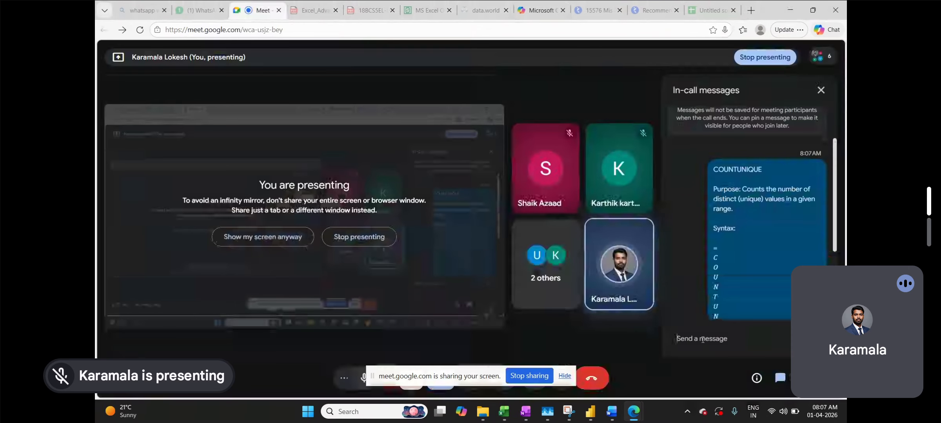
key("alt+Tab")
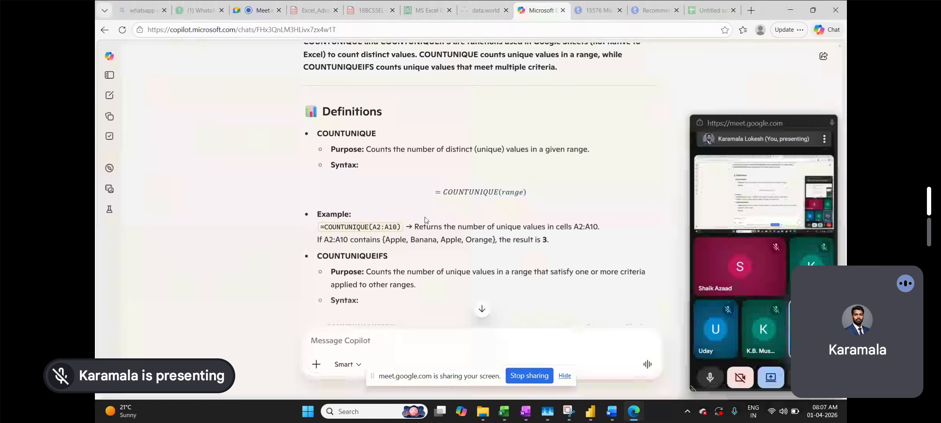
left_click_drag(400, 228, 321, 227)
key("ctrl+c")
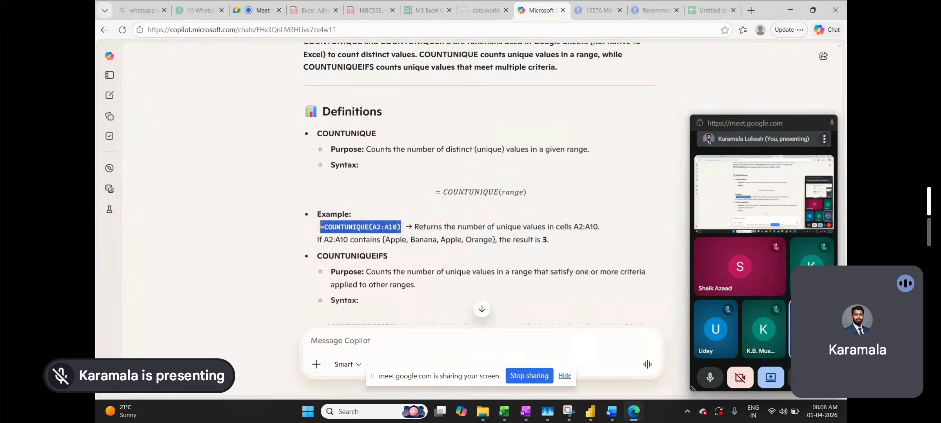
key("alt+Tab")
left_click(740, 346)
key("ctrl+v")
key("Return")
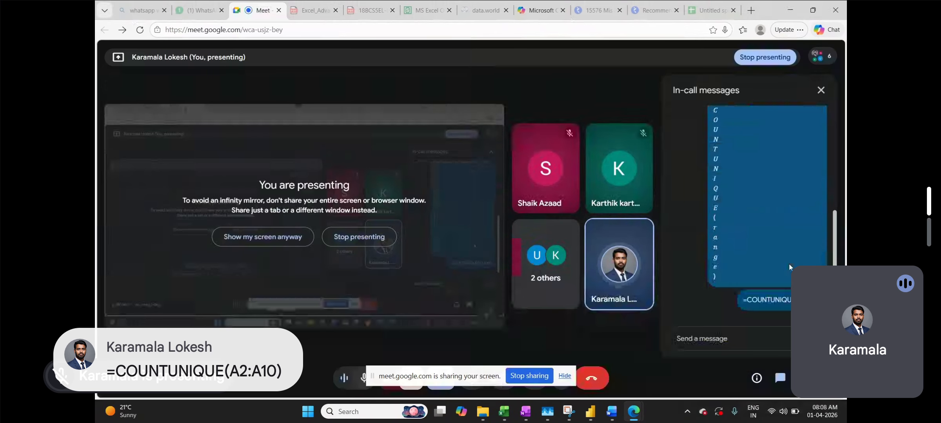
key("alt+Tab")
Back in Copilot, select the COUNTUNIQUEIFS heading and purpose text
left_click(339, 116)
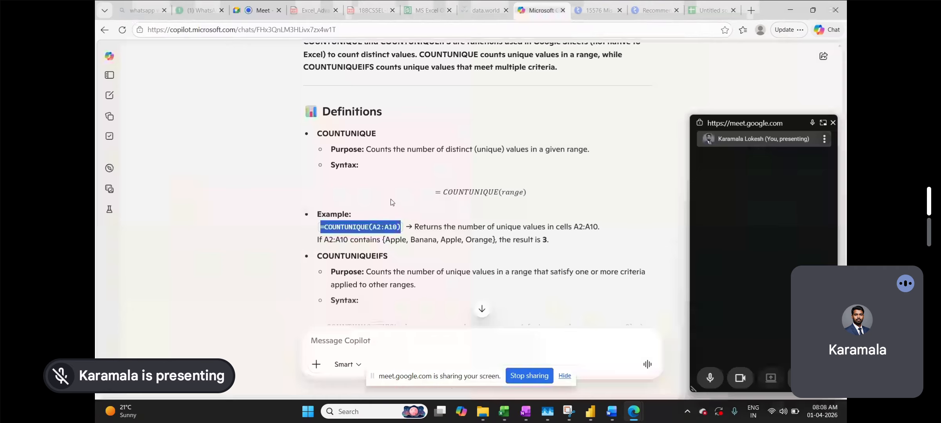
scroll(391, 202, "down", 3)
scroll(391, 202, "down", 3)
scroll(391, 202, "up", 3)
left_click(412, 176)
left_click_drag(416, 175, 302, 150)
key("ctrl+c")
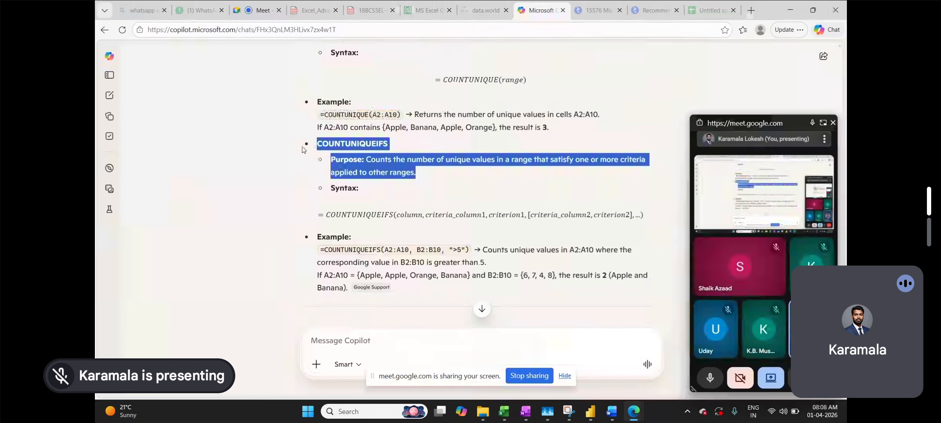
Paste the COUNTUNIQUEIFS description into the Meet chat and send it
key("alt+Tab")
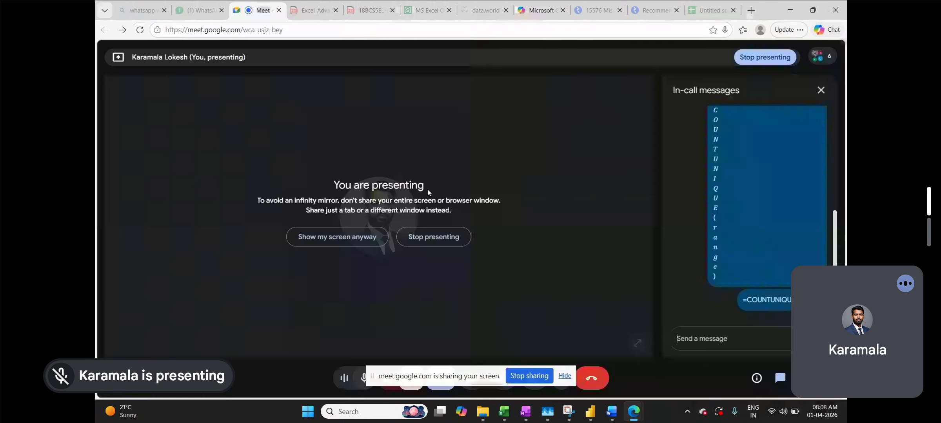
left_click(685, 341)
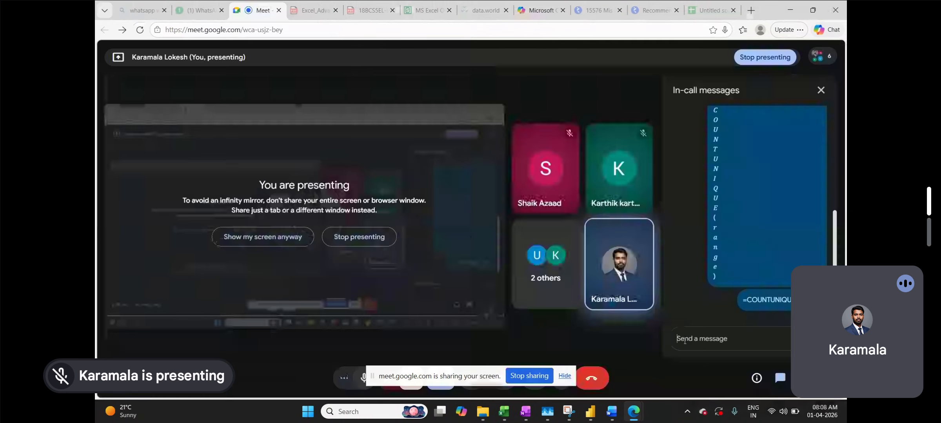
key("ctrl+v")
key("Return")
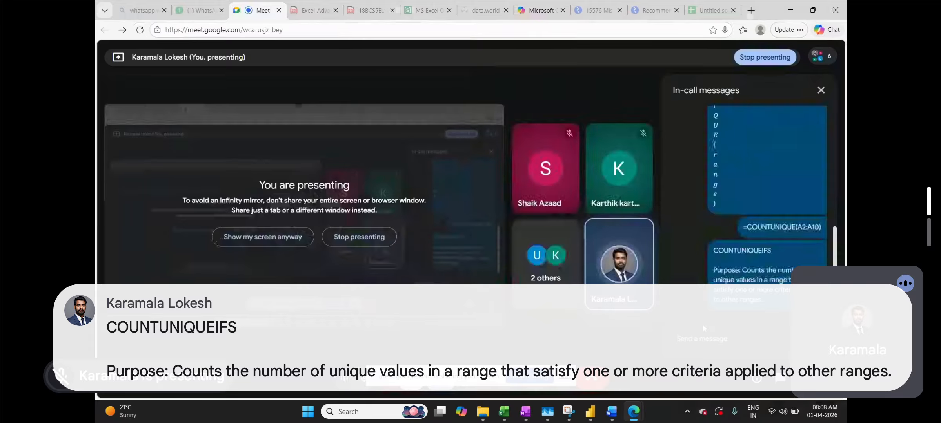
Send the example =COUNTUNIQUEIFS(A2:A10, B2:B10, ">5") from Copilot to the Meet chat
left_click(541, 10)
left_click_drag(469, 249, 320, 254)
key("ctrl+c")
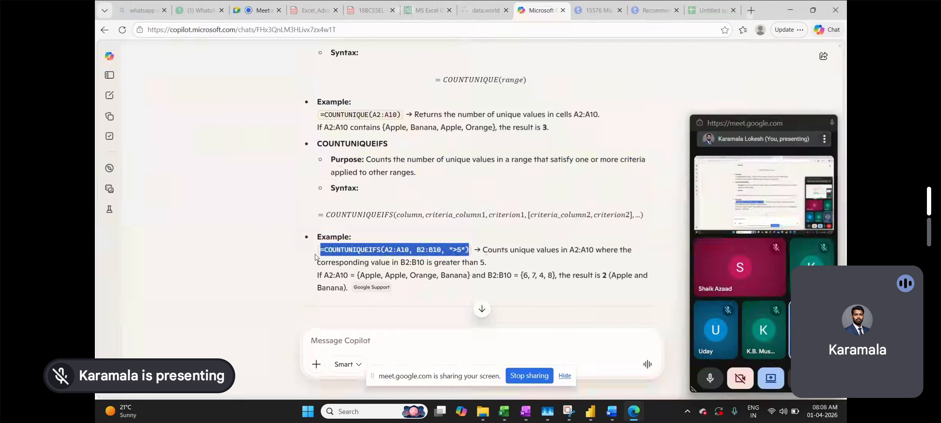
left_click(259, 10)
left_click(708, 337)
key("ctrl+v")
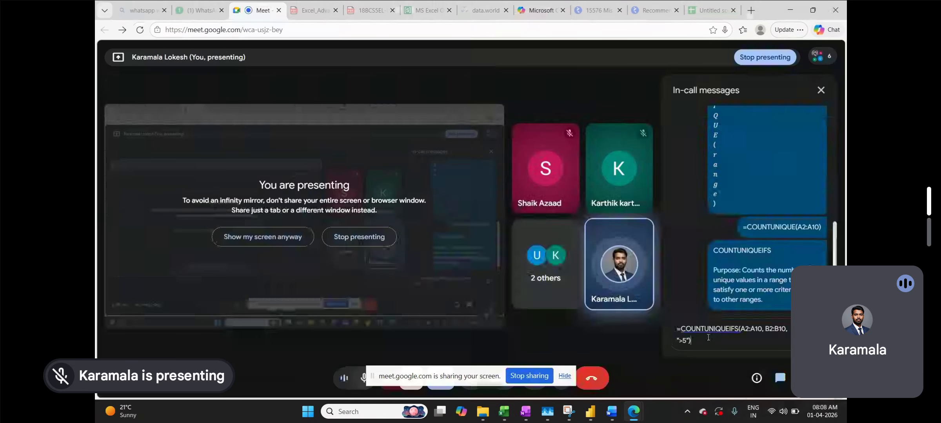
key("Return")
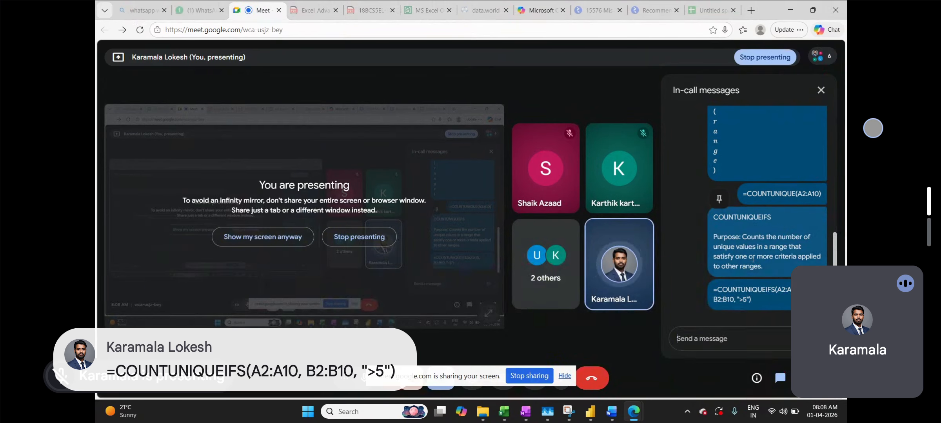
Turn on live captions from the call's More options menu
left_click(623, 363)
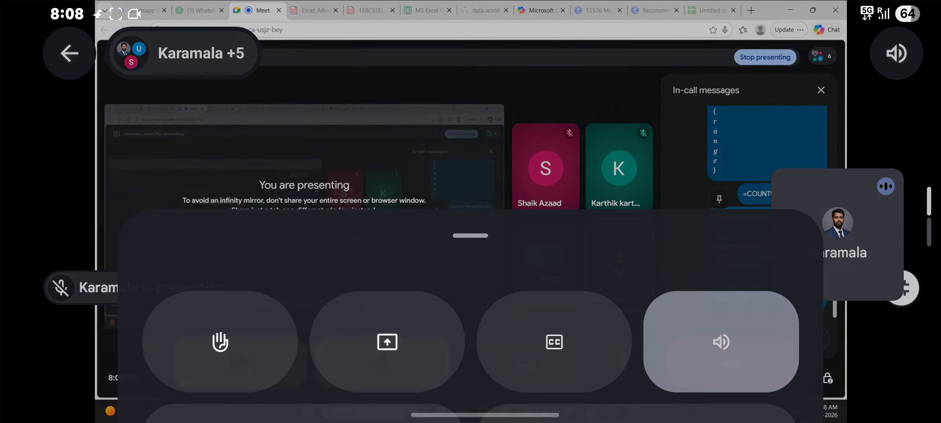
left_click(554, 279)
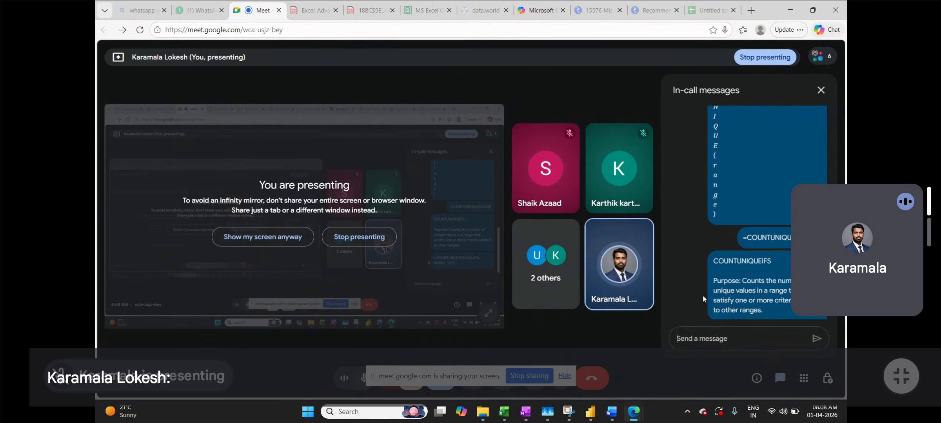
scroll(728, 280, "up", 1)
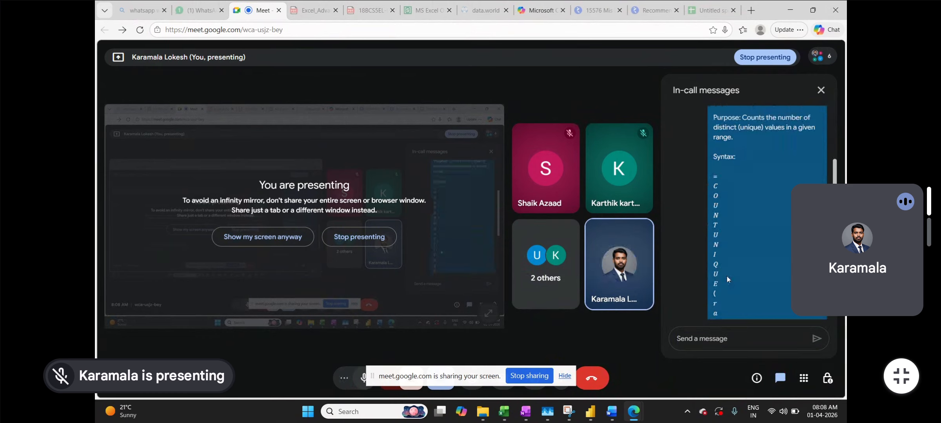
Switch the call's live captions off again and open the Meet settings
left_click(624, 362)
left_click(566, 205)
left_click(623, 363)
left_click(572, 198)
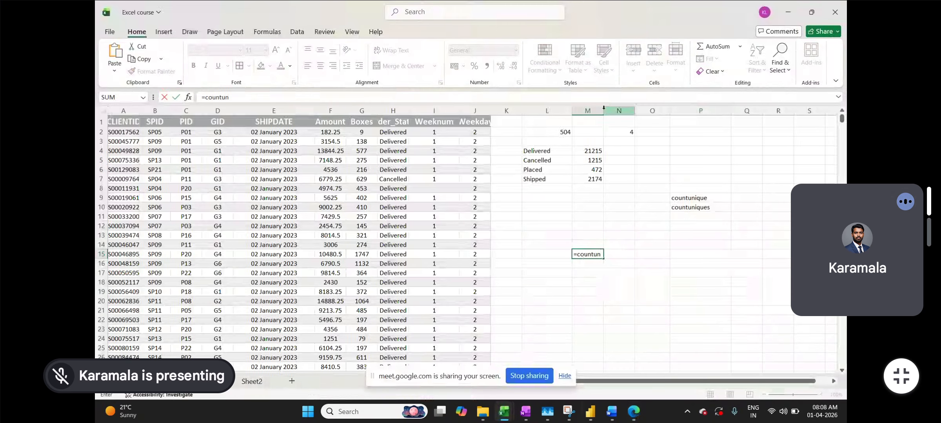
left_click(742, 137)
left_click(623, 363)
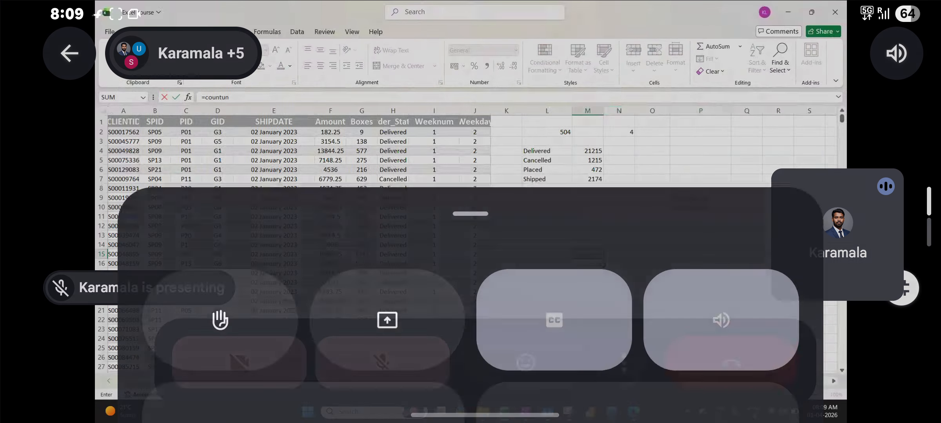
left_click(582, 195)
left_click(617, 371)
left_click(571, 198)
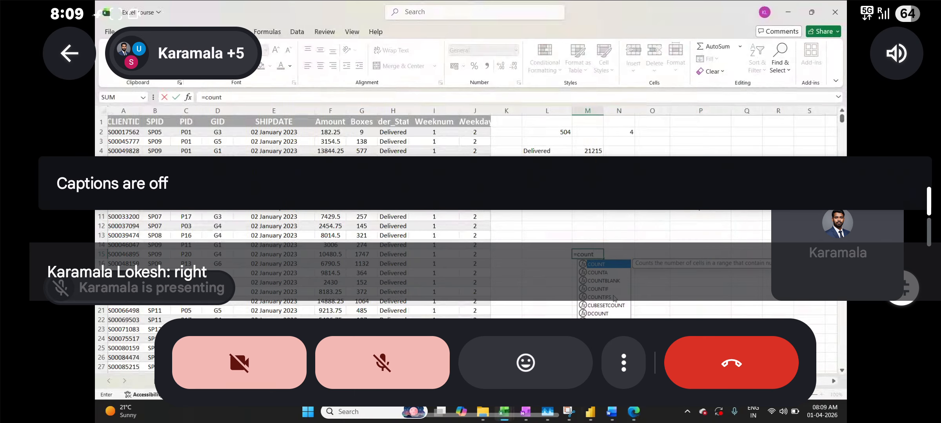
left_click(872, 181)
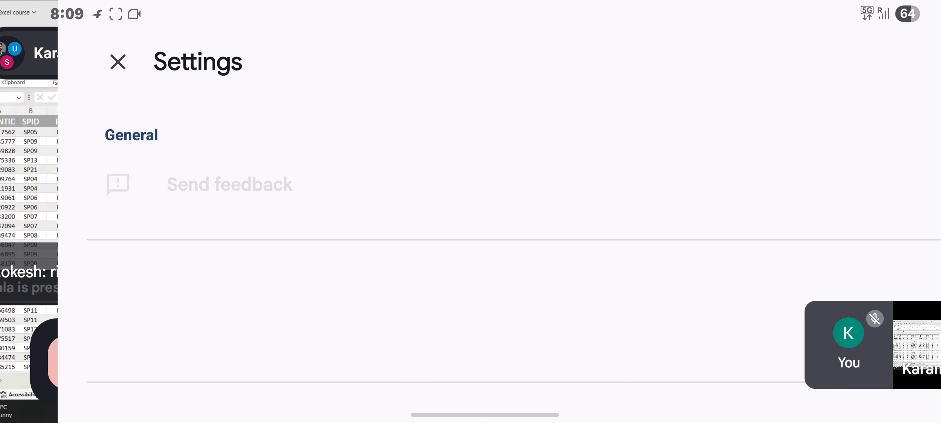
Enable noise cancellation in Meet settings, close them, and return to the shared Excel sheet
left_click(651, 196)
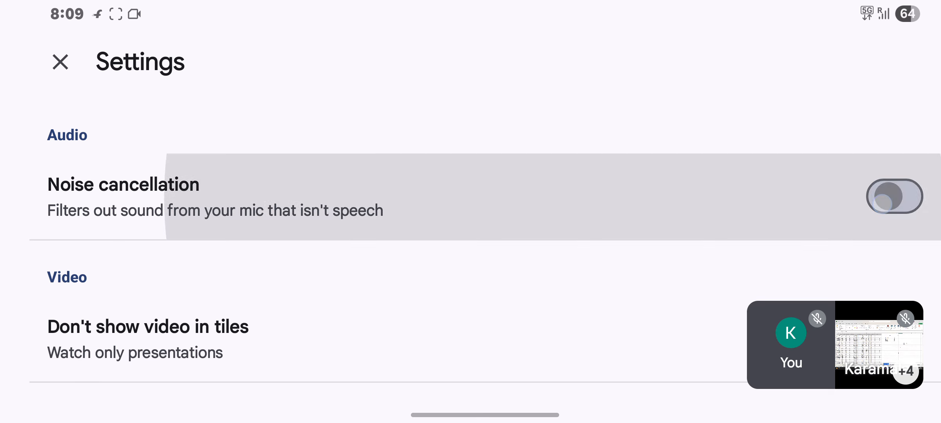
scroll(649, 269, "down", 5)
scroll(695, 311, "up", 2)
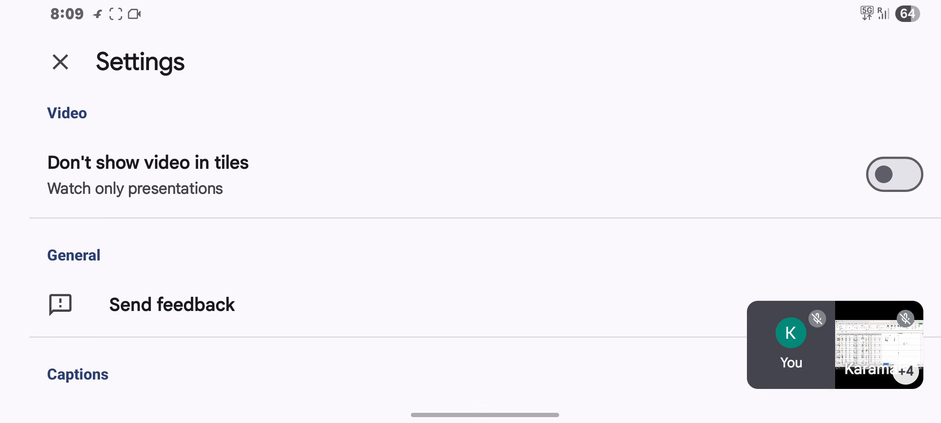
scroll(718, 162, "down", 10)
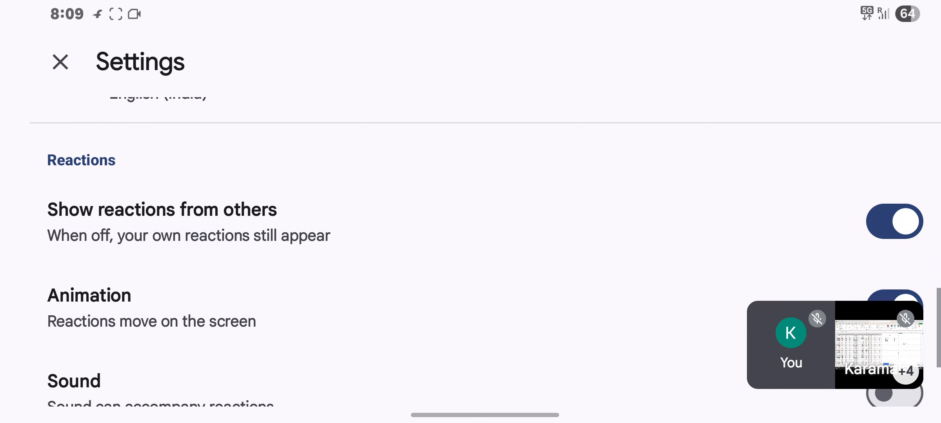
scroll(716, 247, "down", 4)
left_click(59, 61)
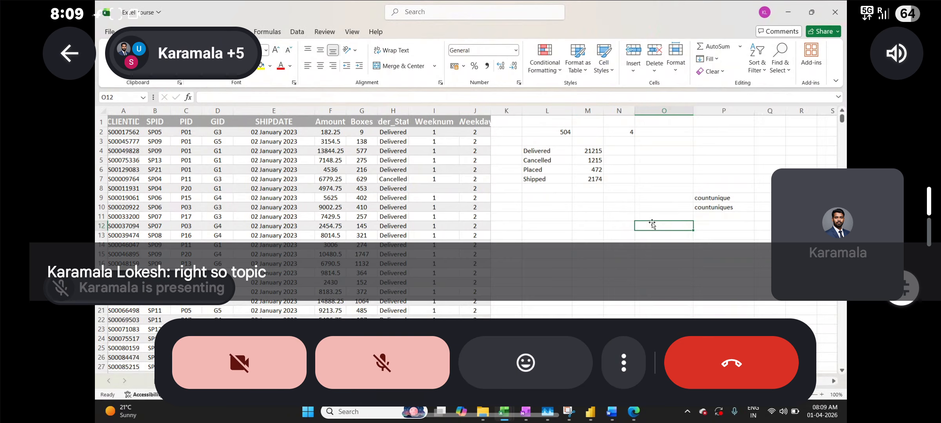
left_click(684, 155)
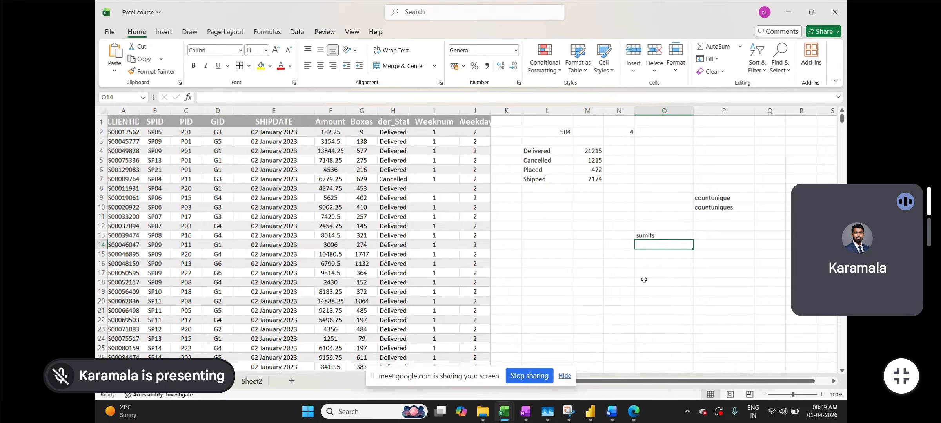
Select cell P13 beside the sumifs label
left_click(704, 235)
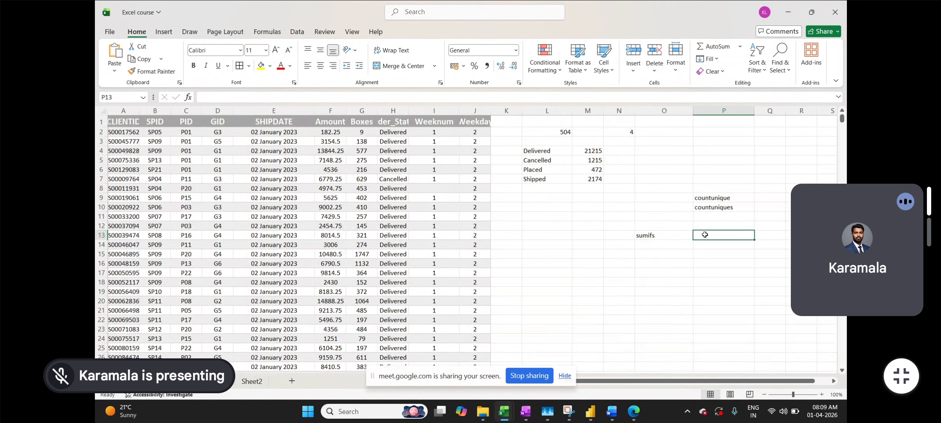
Build =SUMIFS(F:F,B:B in P13, summing Amount column F with column B as first criteria range
type("=sumifs")
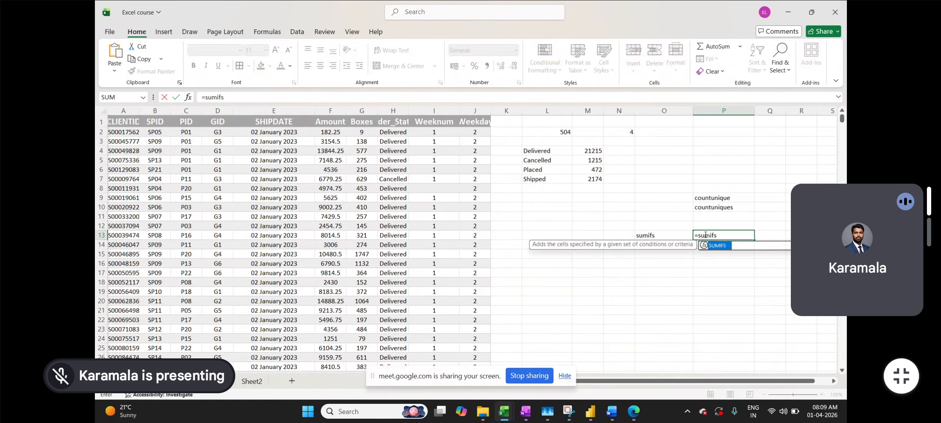
key("Tab")
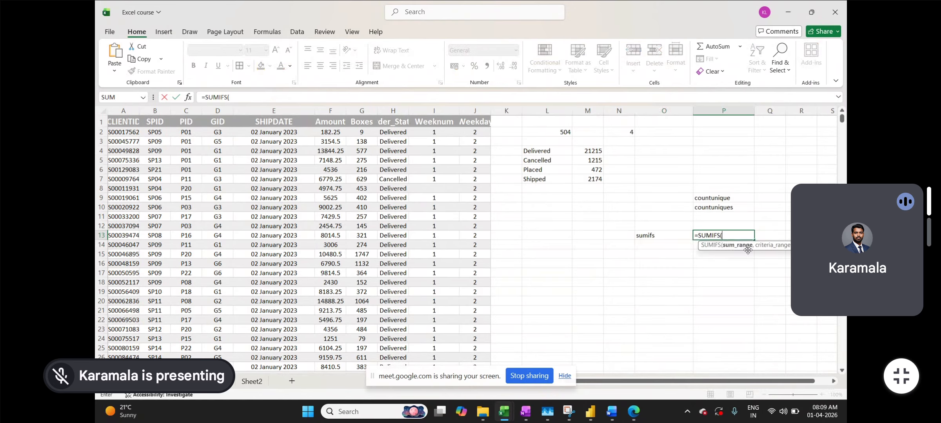
left_click(335, 110)
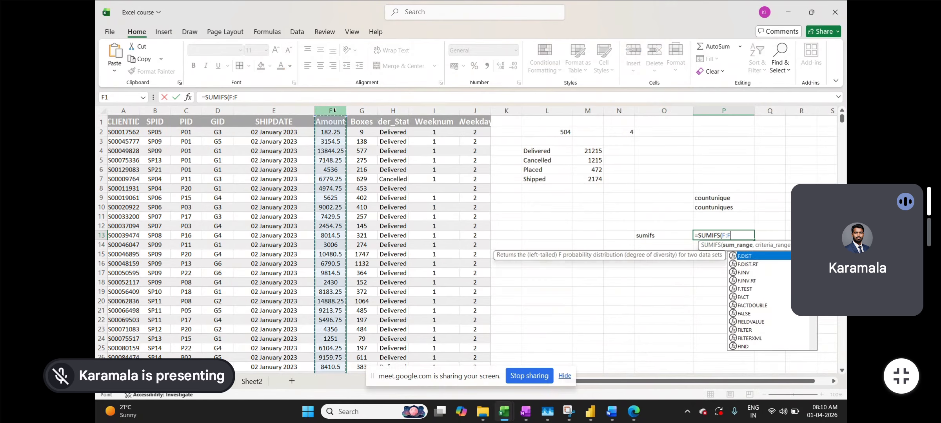
type(",")
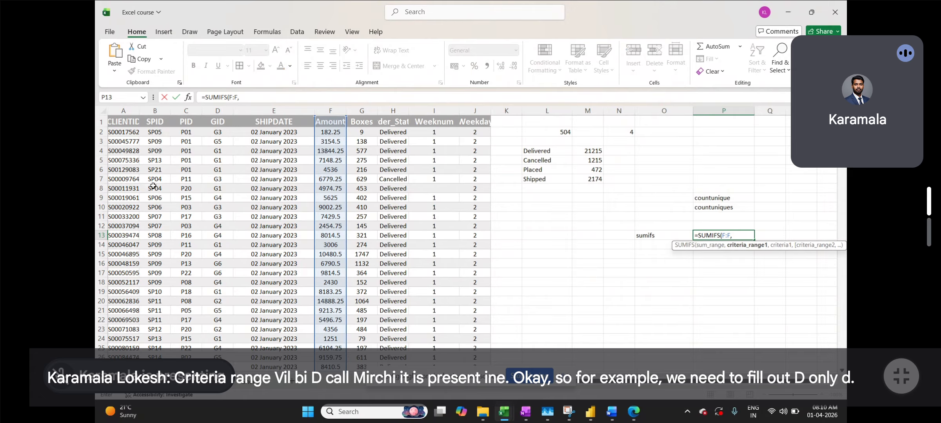
left_click(159, 111)
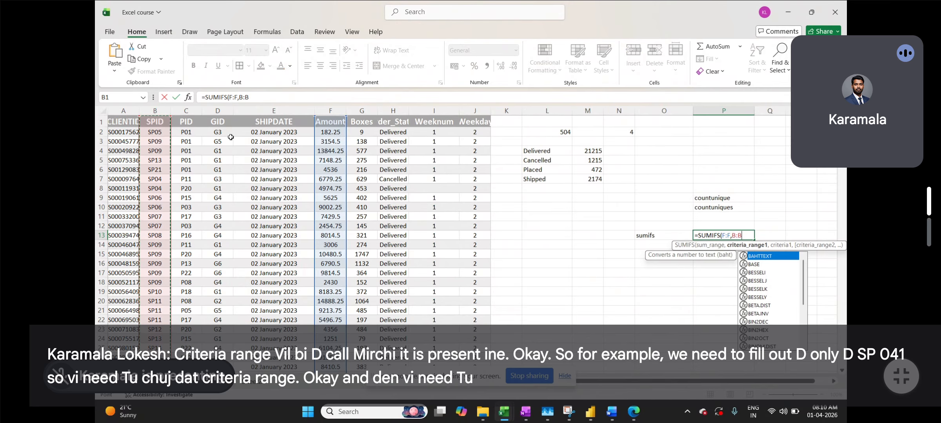
Add column B with B7's SP04 as the first SUMIFS criterion pair in P13
type(",")
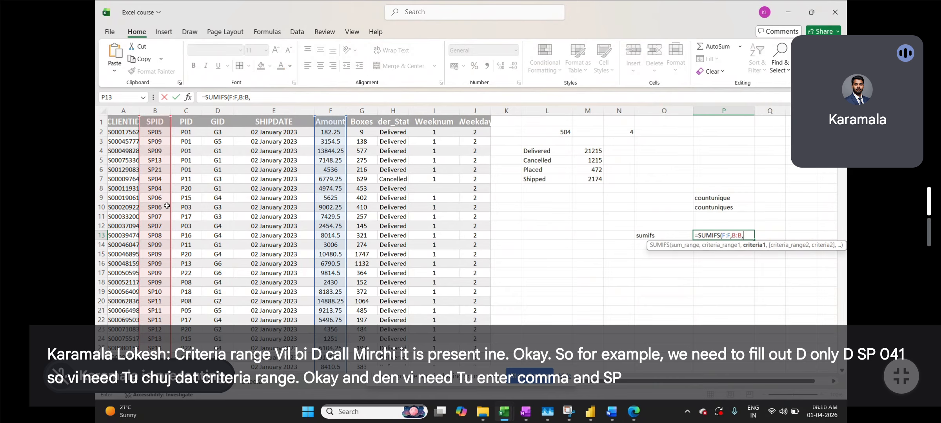
left_click(155, 180)
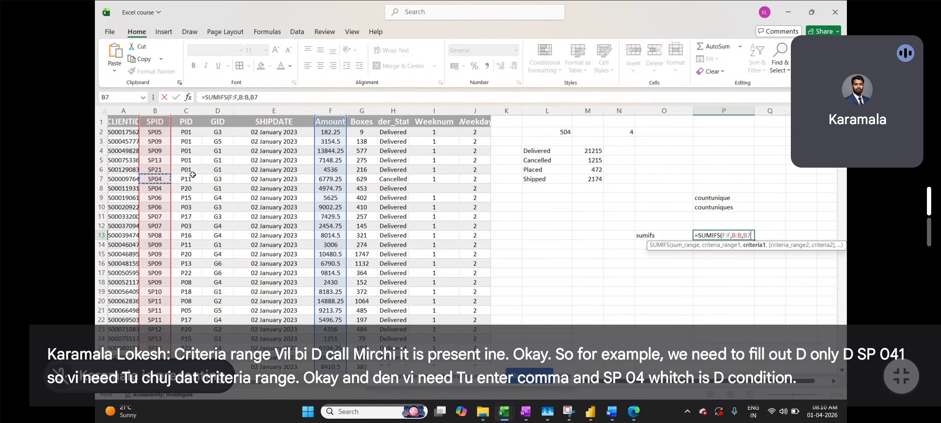
type(",")
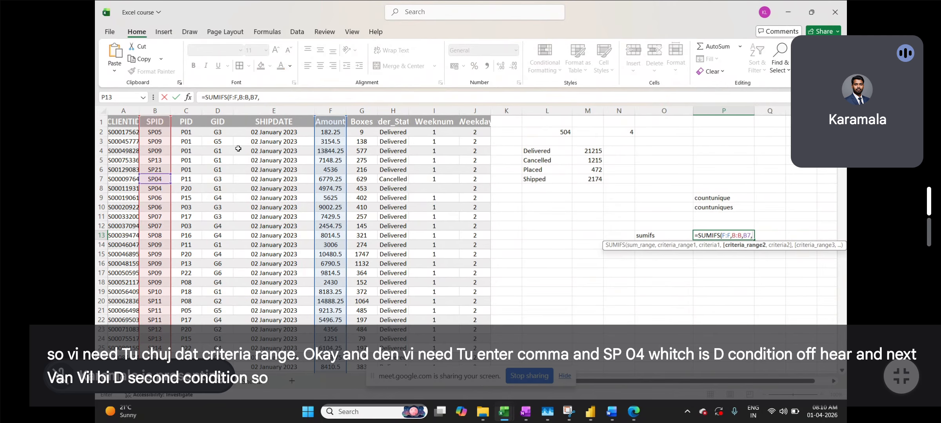
Turn off the meeting call's live captions
left_click(896, 269)
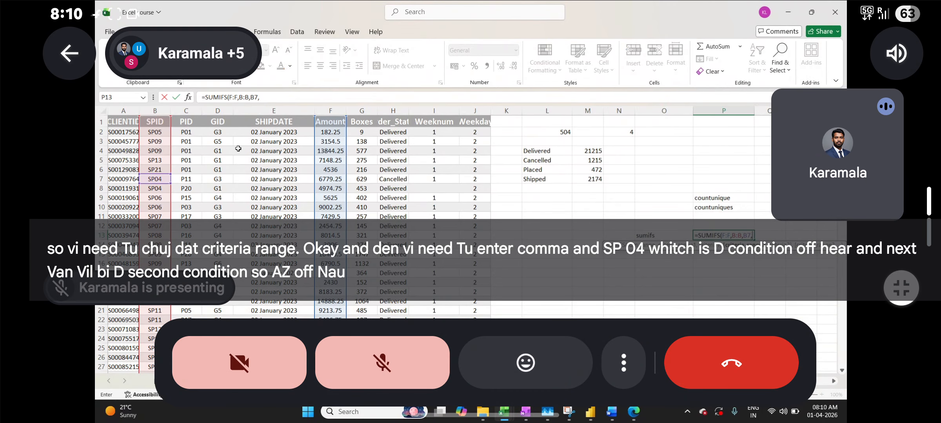
left_click(624, 372)
left_click(552, 193)
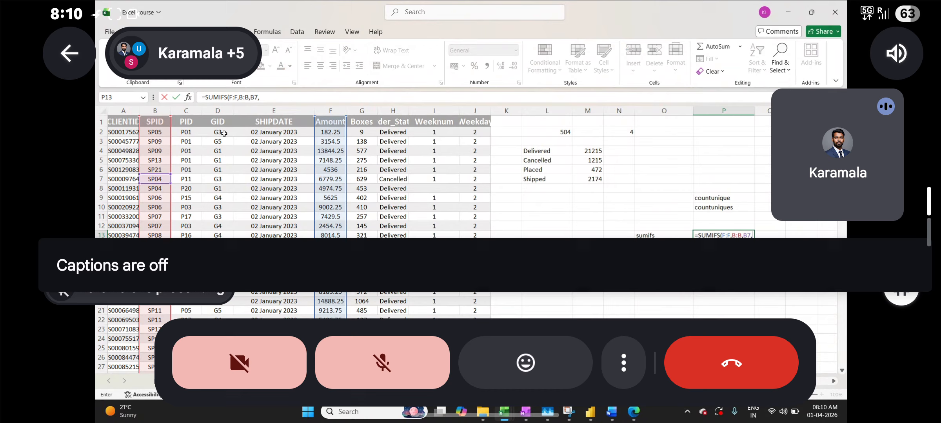
Add column D with GID D7 as the second criterion and enter the formula, returning 418016.25
left_click(218, 111)
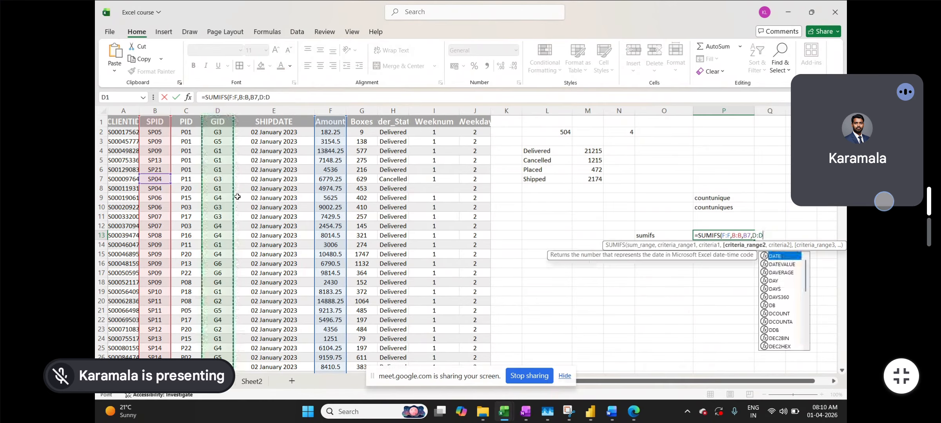
type(",")
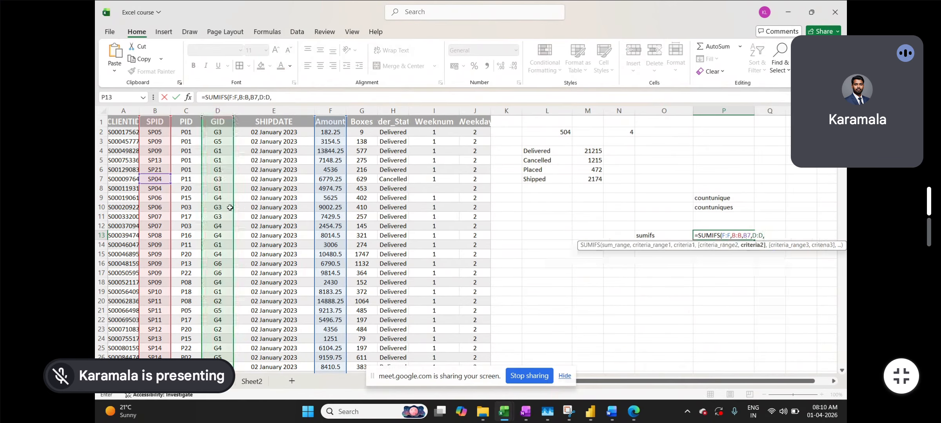
left_click(219, 180)
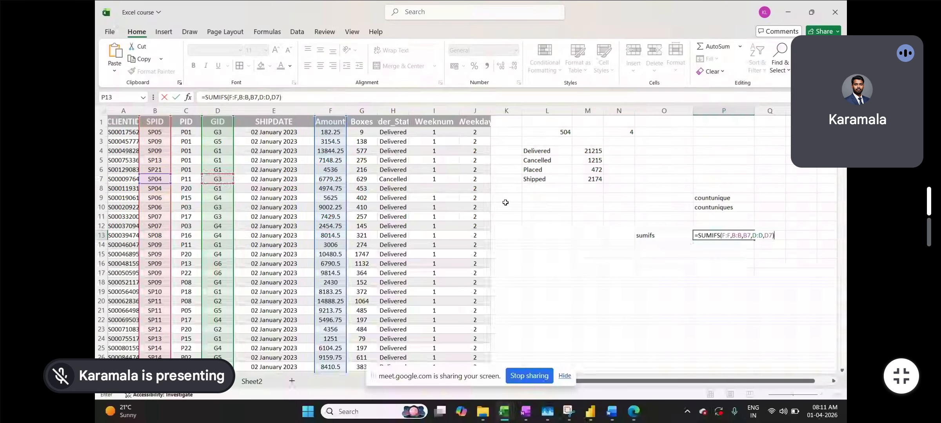
key("Return")
left_click(714, 236)
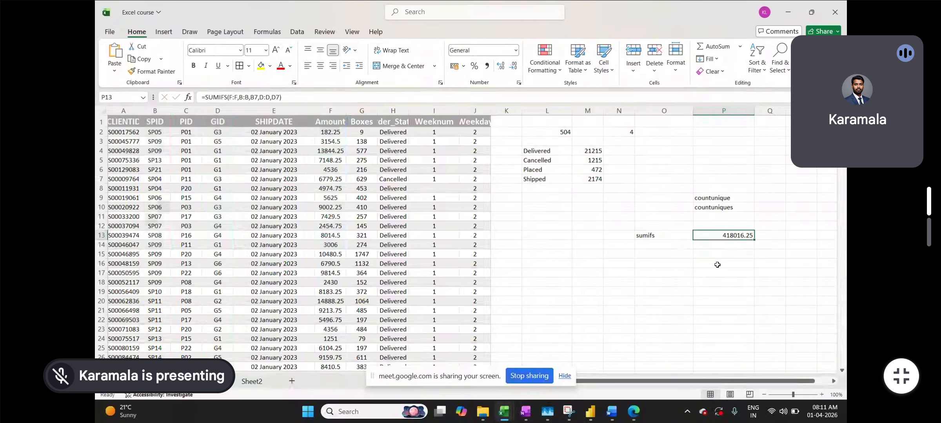
Turn on AutoFilter for the data headers from B1, then move the 418016.25 SUMIFS from P13 to M8
left_click(156, 122)
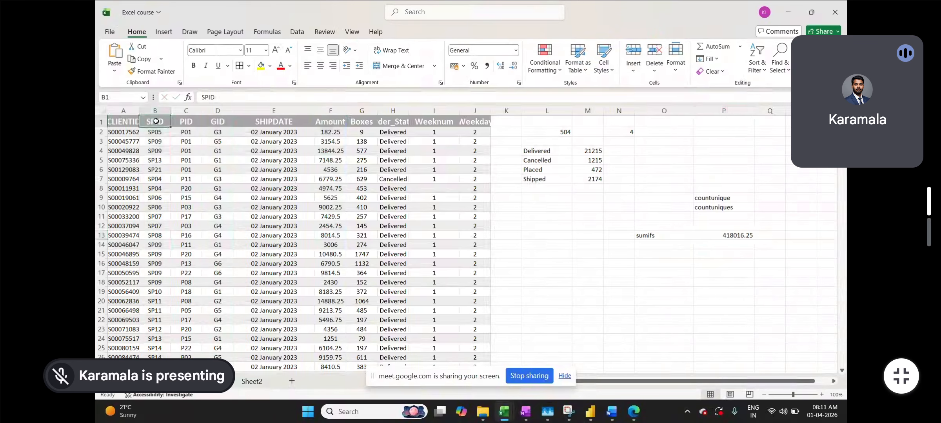
key("ctrl+shift+l")
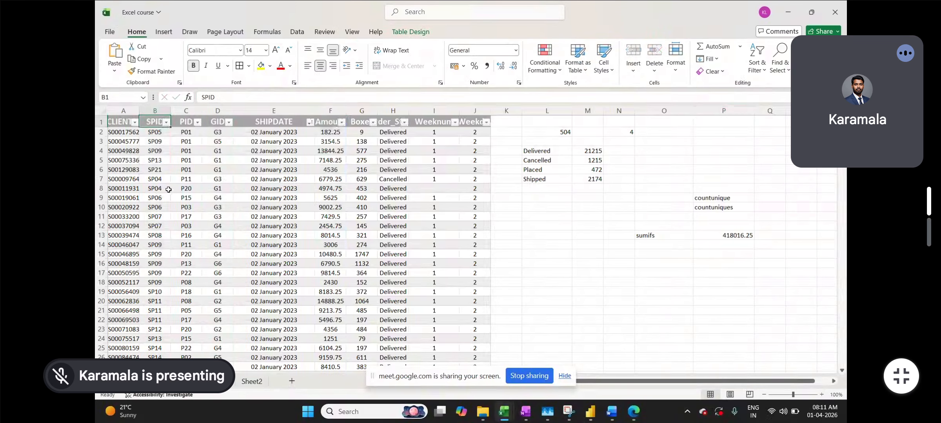
left_click(694, 237)
key("ctrl+c")
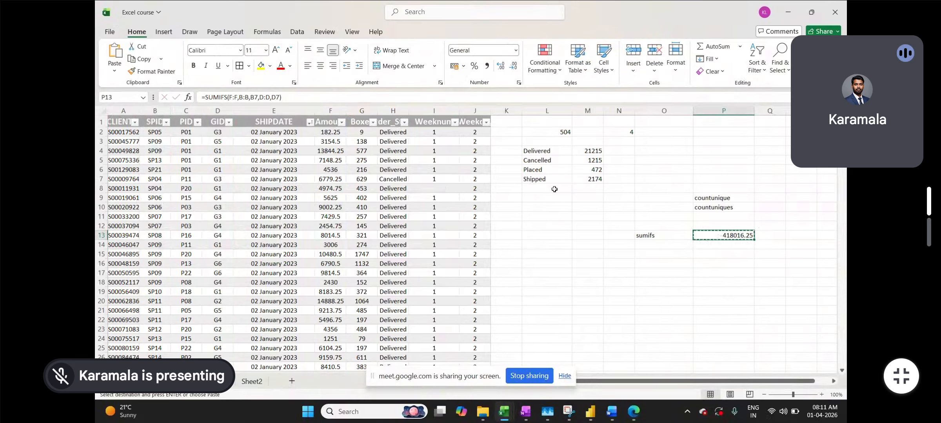
left_click(586, 189)
key("ctrl+v")
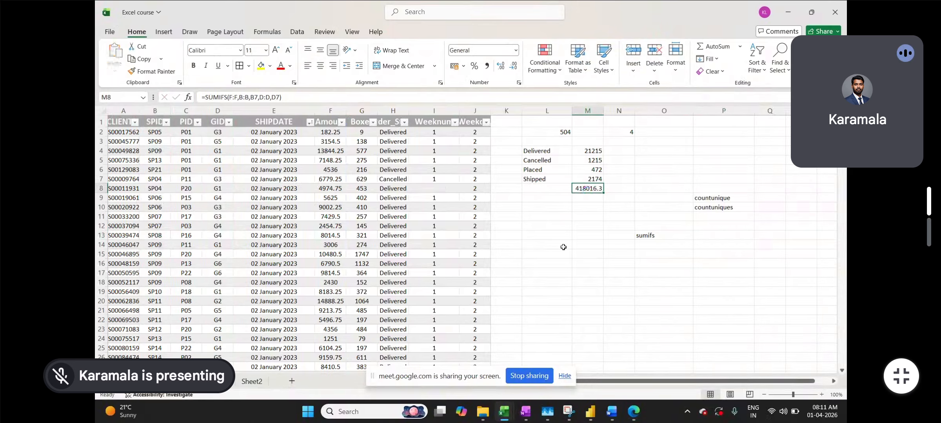
left_click(562, 245)
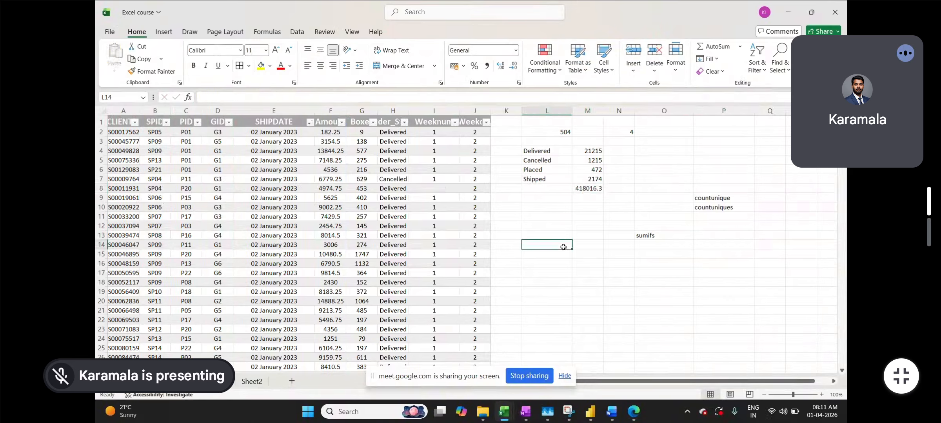
Filter the SPID column to show only SP04
left_click(165, 122)
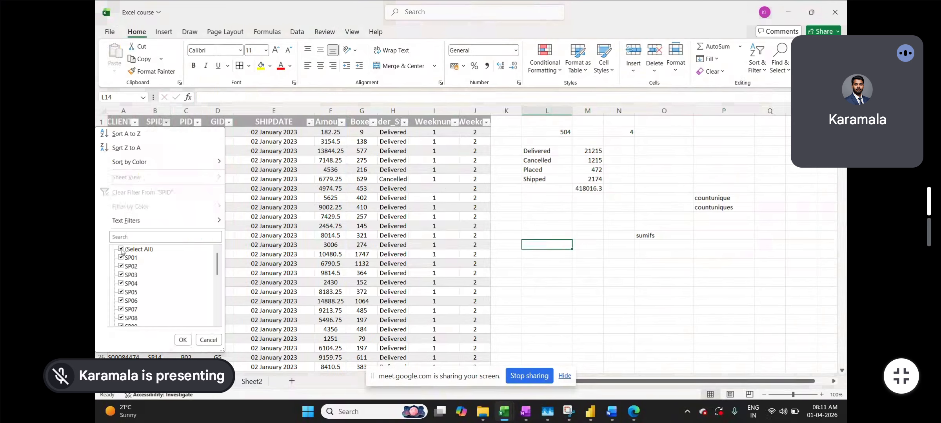
left_click(123, 248)
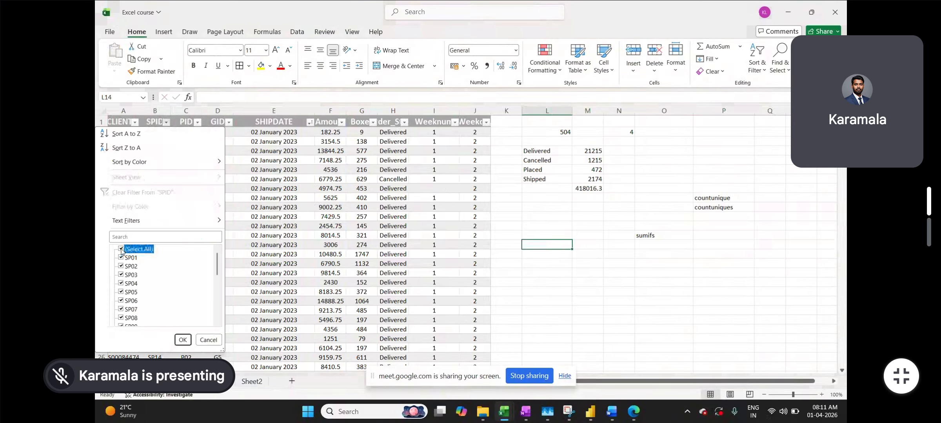
left_click(121, 283)
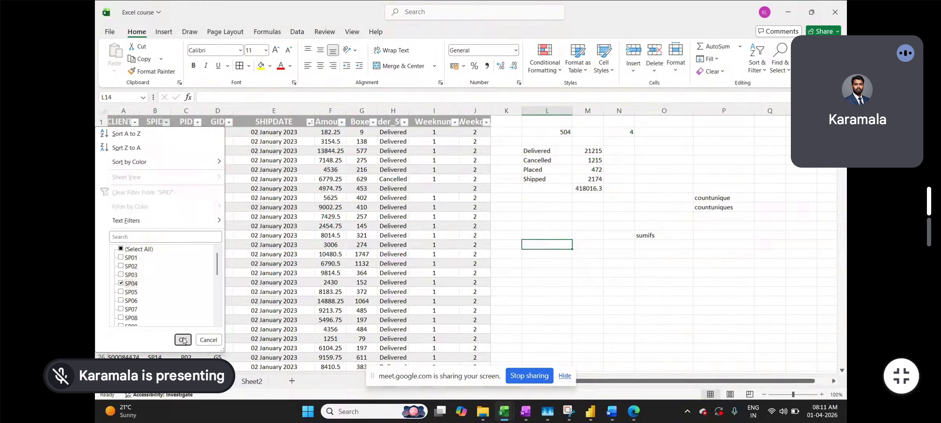
left_click(183, 340)
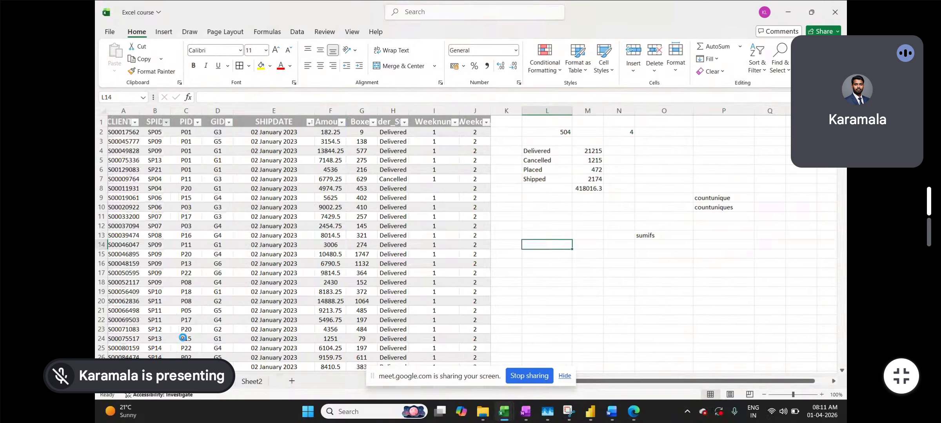
Filter the GID column to only G1 and select the first visible Amount, 4974.75
left_click(229, 121)
left_click(129, 250)
left_click(129, 258)
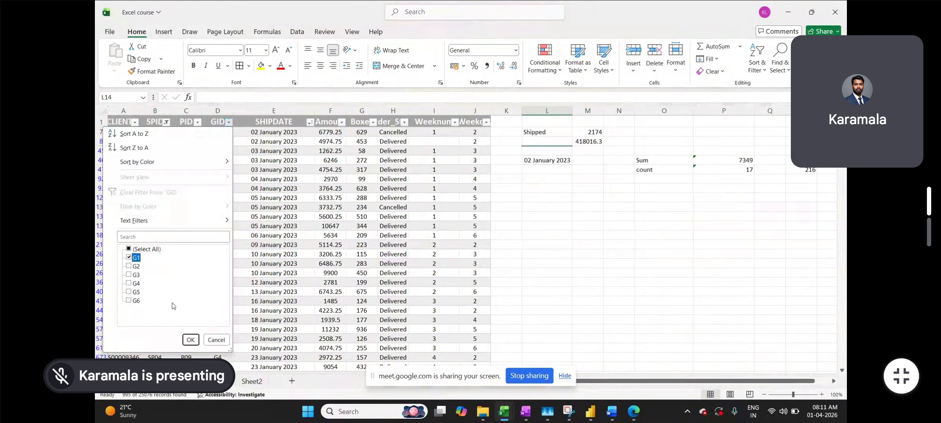
left_click(189, 340)
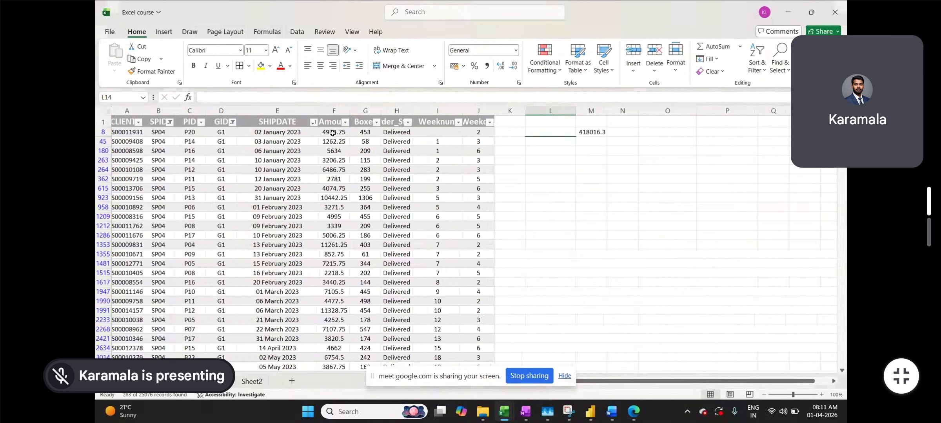
left_click(332, 133)
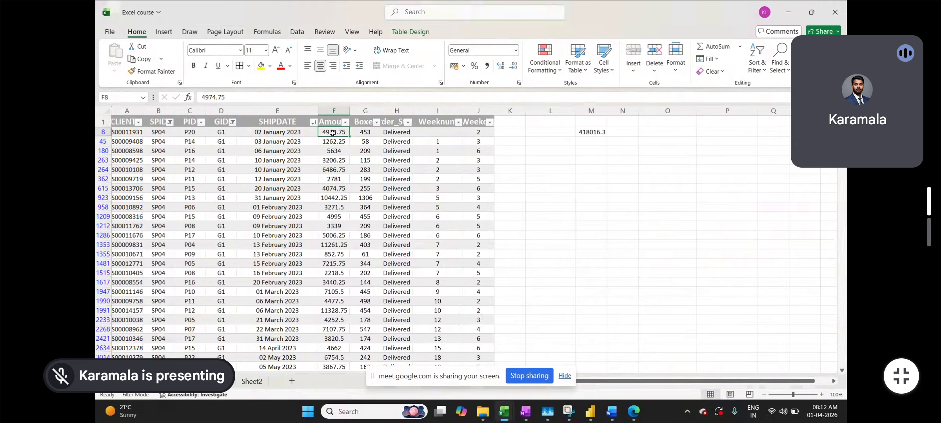
Select all visible SP04/G1 Amount values down from F8 and check their 1476677.25 sum
key("ctrl+shift+Down")
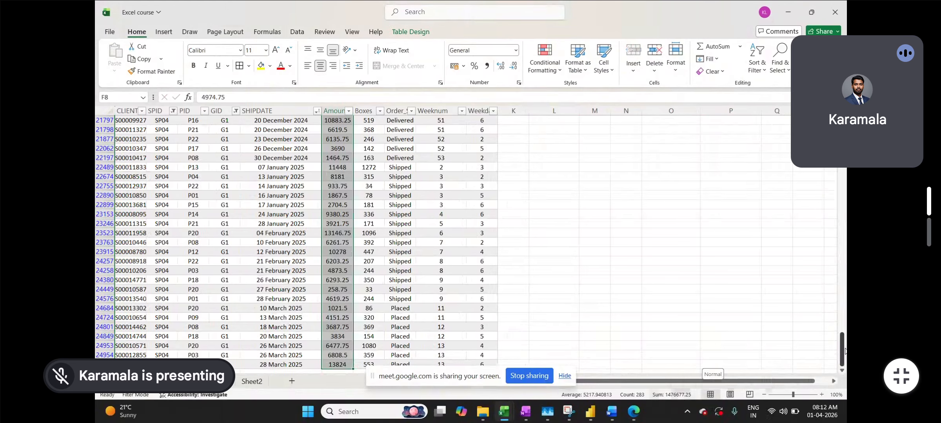
scroll(644, 306, "down", 3)
scroll(643, 305, "up", 6)
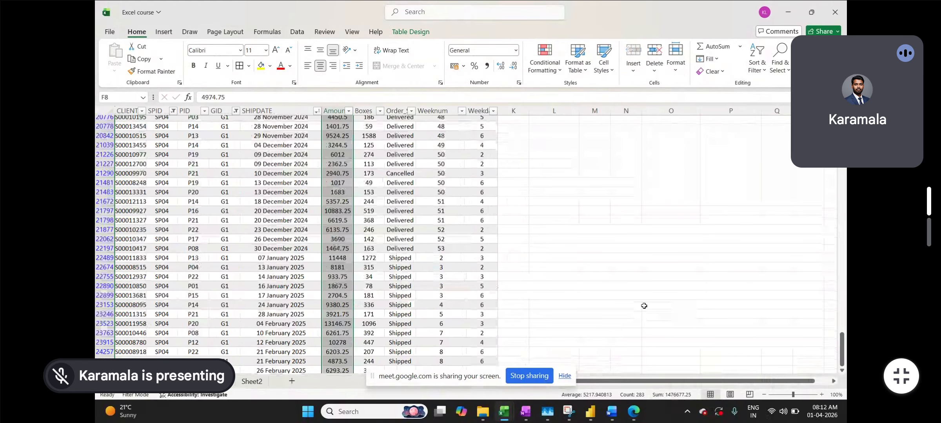
scroll(644, 305, "up", 20)
left_click_drag(844, 279, 843, 118)
Review M8's =SUMIFS(F:F,B:B,B7,D:D,D7) and clear the filters so every row shows
double_click(596, 132)
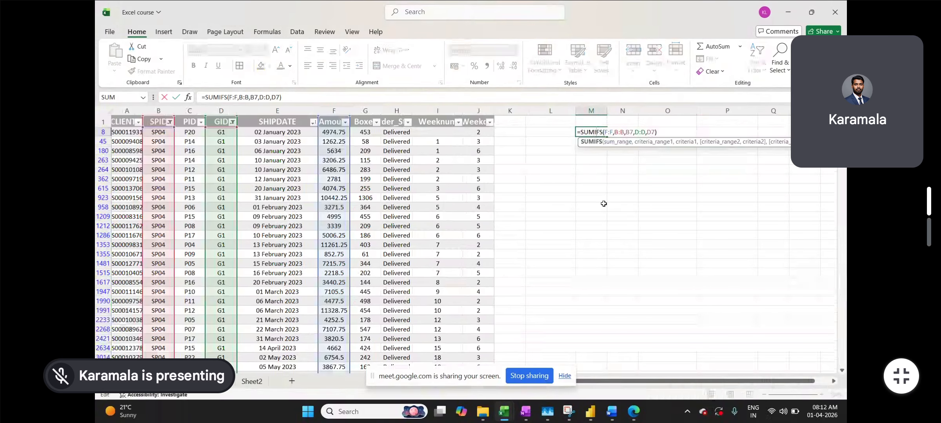
left_click(259, 227)
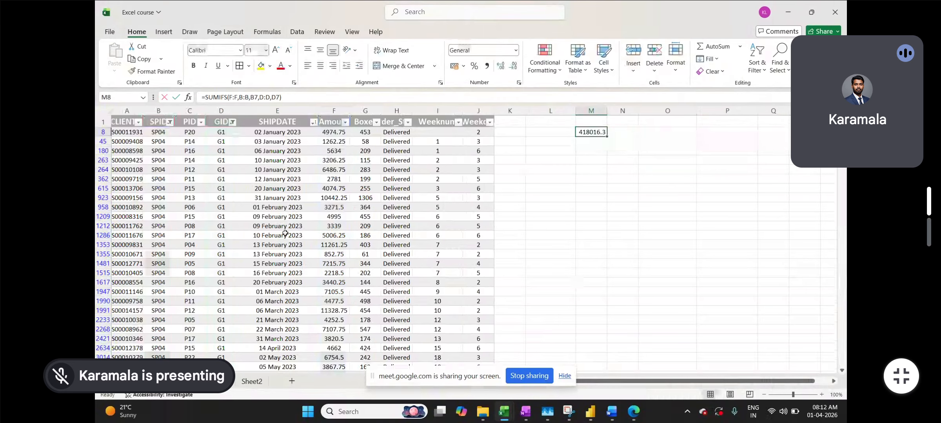
key("ctrl+shift+l")
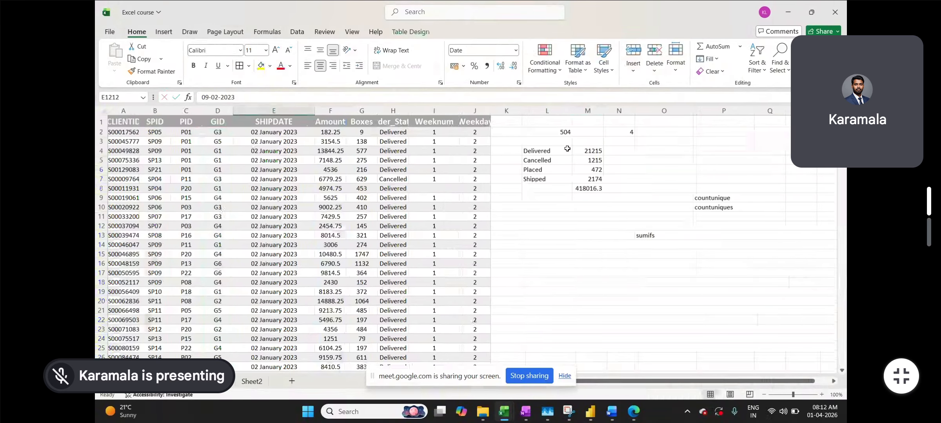
double_click(590, 189)
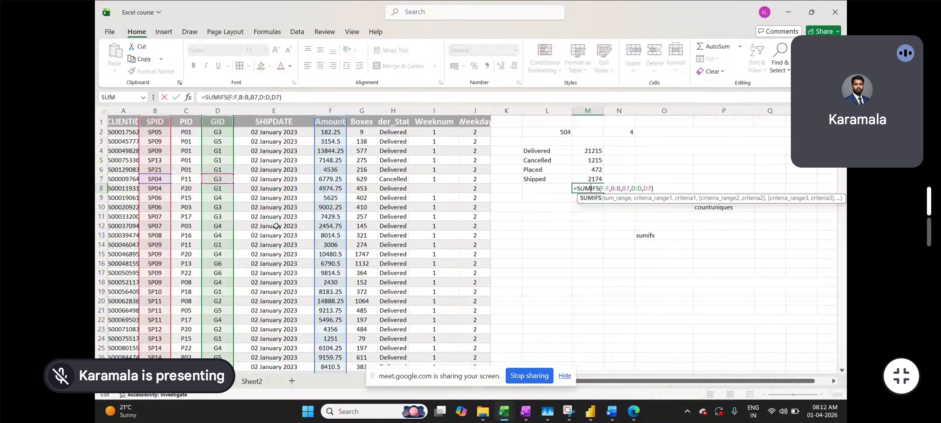
key("Return")
left_click(160, 124)
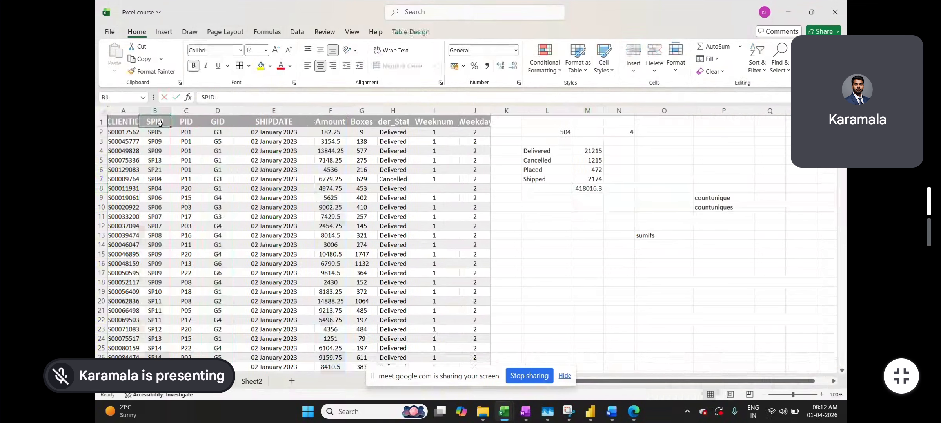
Turn the header filters back on and filter SPID to only SP04
key("ctrl+shift+l")
key("ctrl+shift+Down")
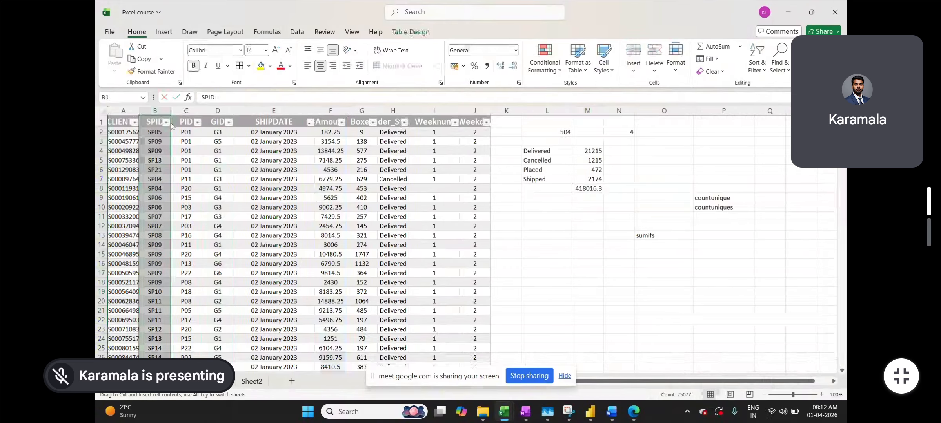
left_click(167, 122)
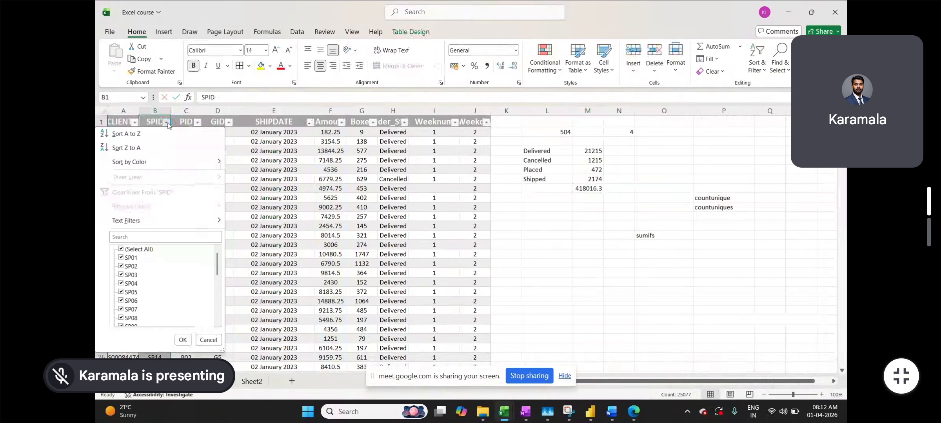
left_click(121, 249)
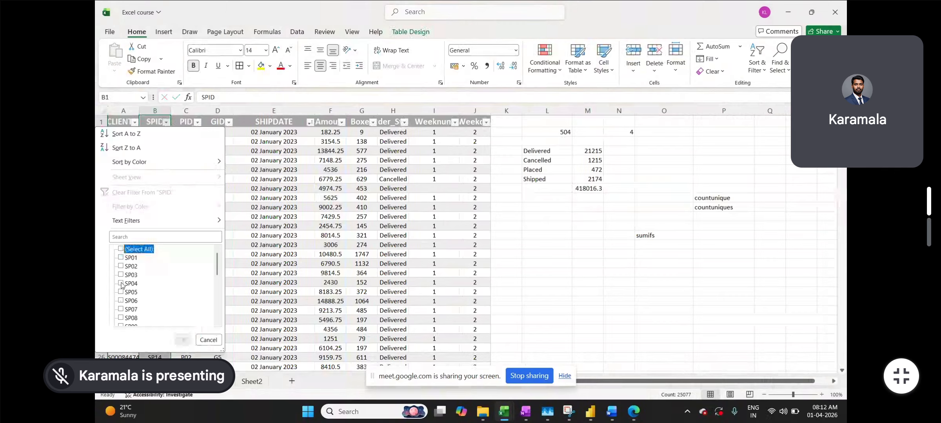
left_click(125, 283)
left_click(182, 340)
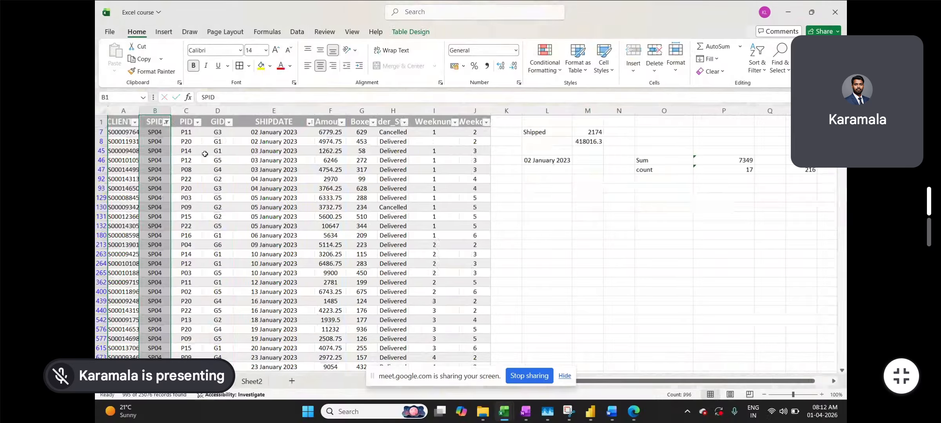
Filter the GID column to only G3
left_click(204, 154)
left_click(228, 122)
left_click(128, 249)
left_click(136, 275)
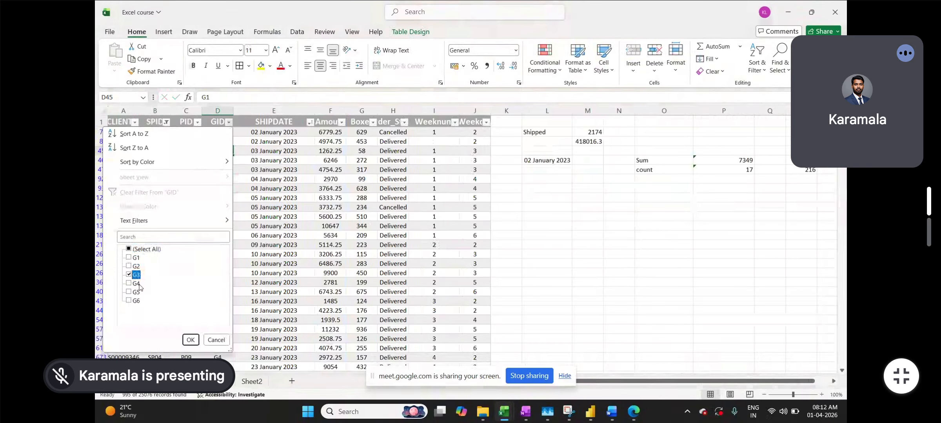
left_click(190, 340)
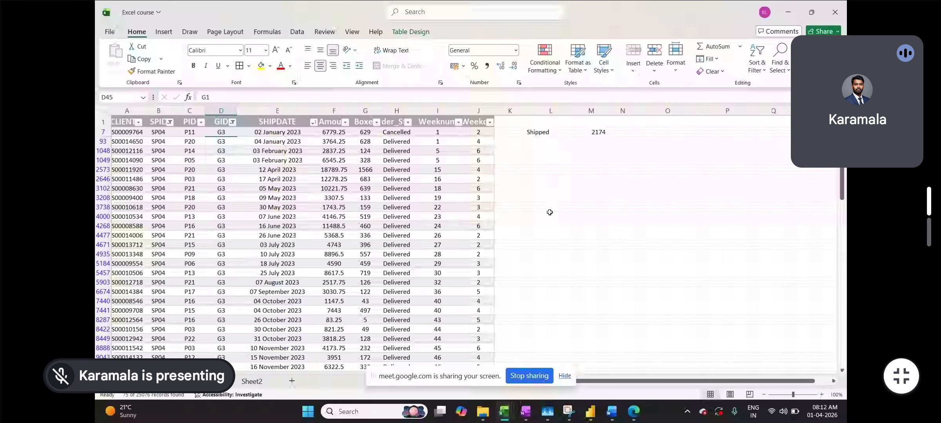
Select the filtered Amount values to confirm the 418016.3 total, then remove the filters
key("Right")
key("Right")
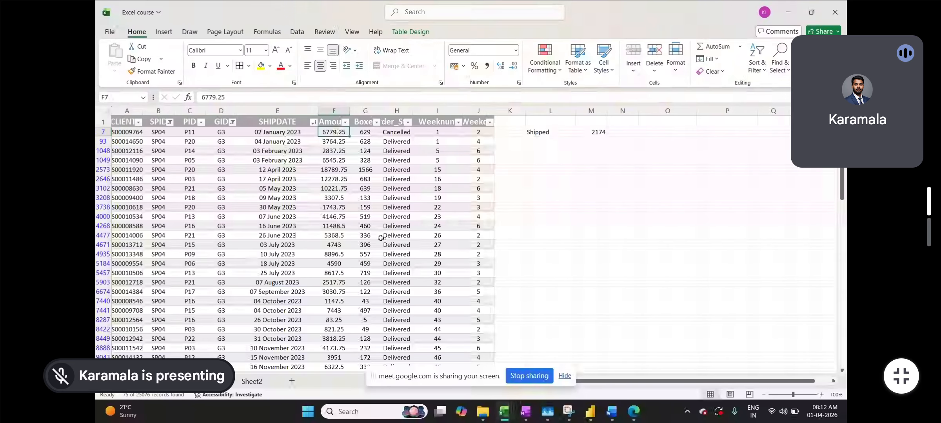
key("ctrl+shift+Down")
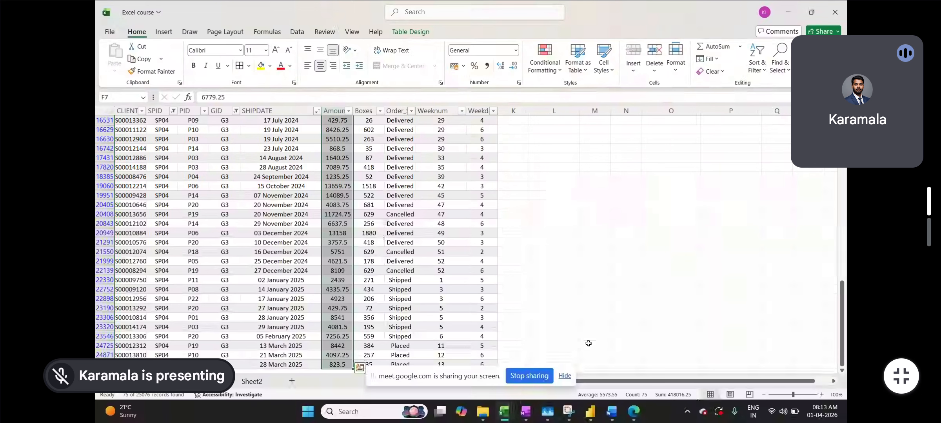
scroll(556, 331, "up", 12)
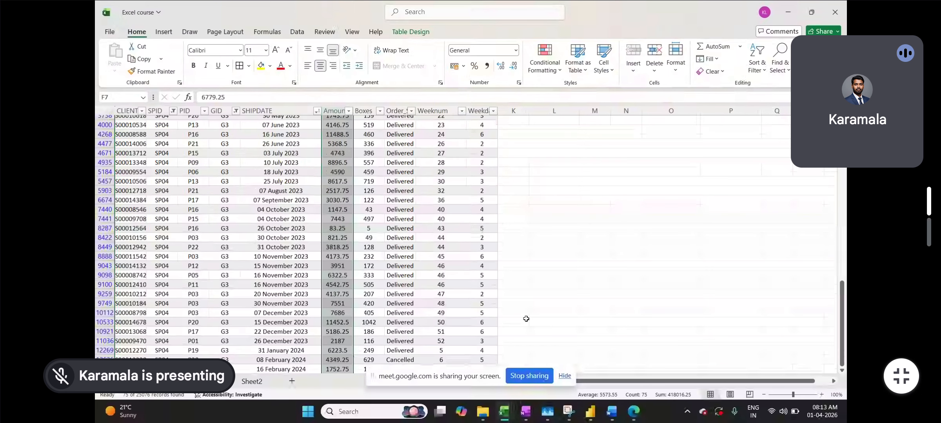
scroll(443, 284, "up", 4)
left_click(306, 223)
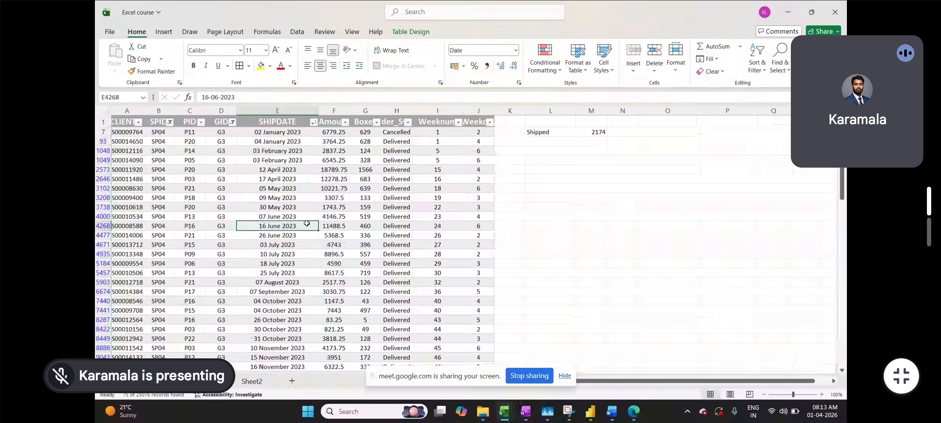
key("ctrl+shift+l")
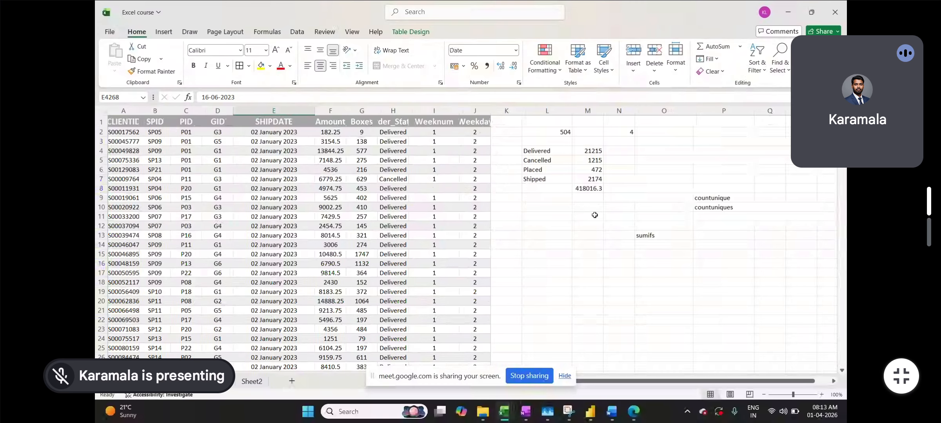
Delete the 418016.3 check total from M8 and select cell H24 on Sheet2
left_click(593, 191)
key("Delete")
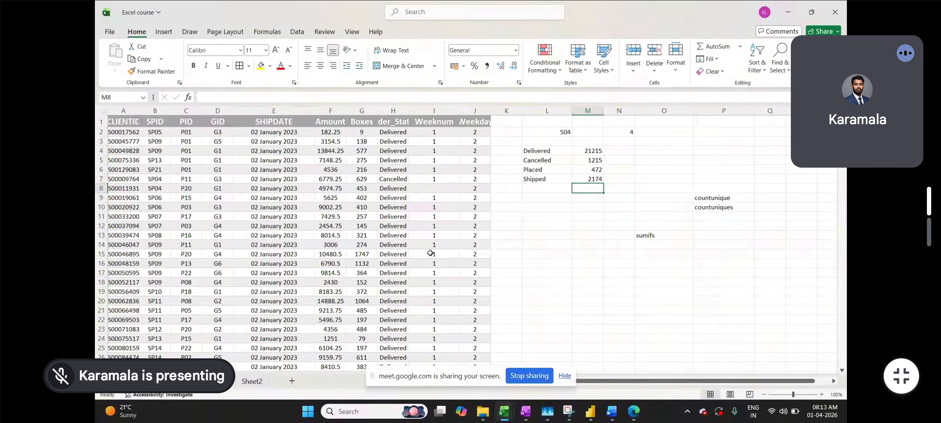
left_click(251, 381)
scroll(390, 323, "down", 2)
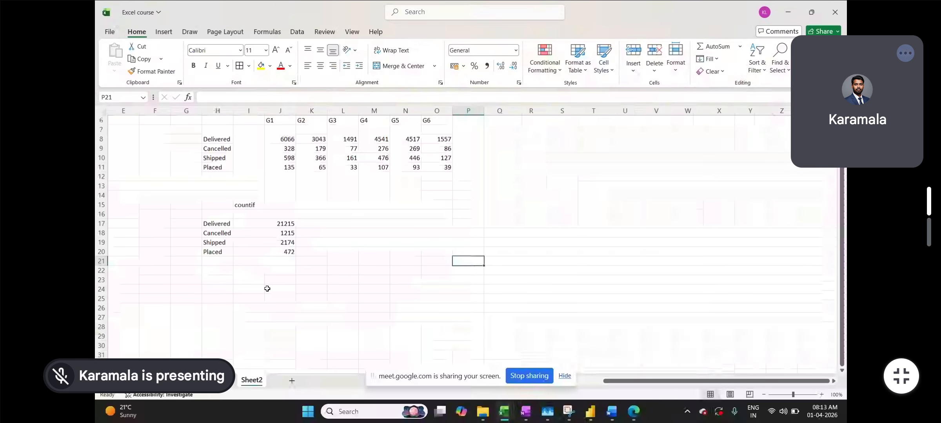
left_click(220, 287)
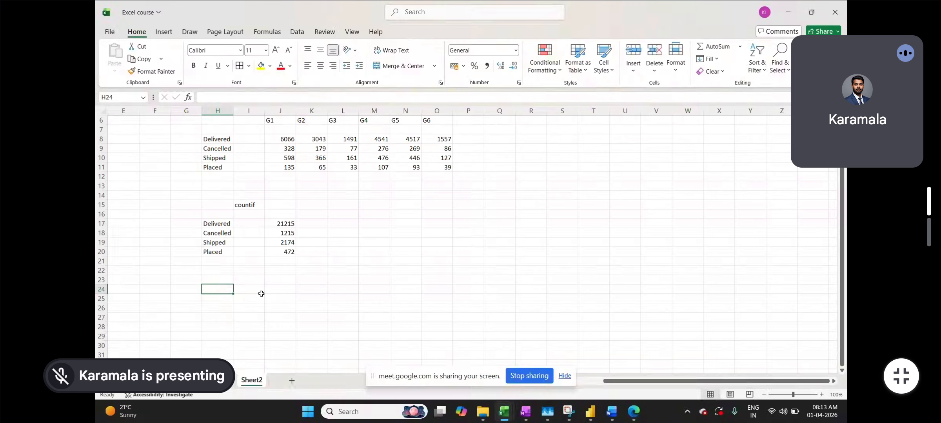
Return to the Day2 sheet, then switch over to the Google Meet window
scroll(264, 325, "down", 1)
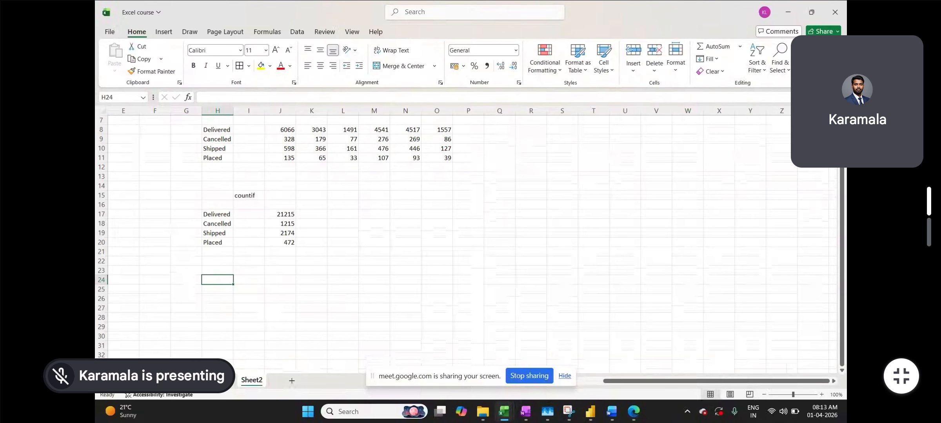
key("ctrl+Page_Up")
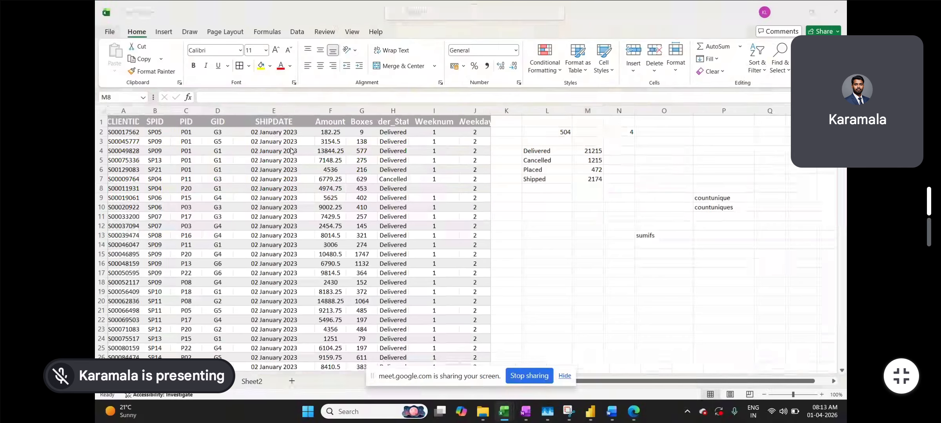
key("alt+Tab")
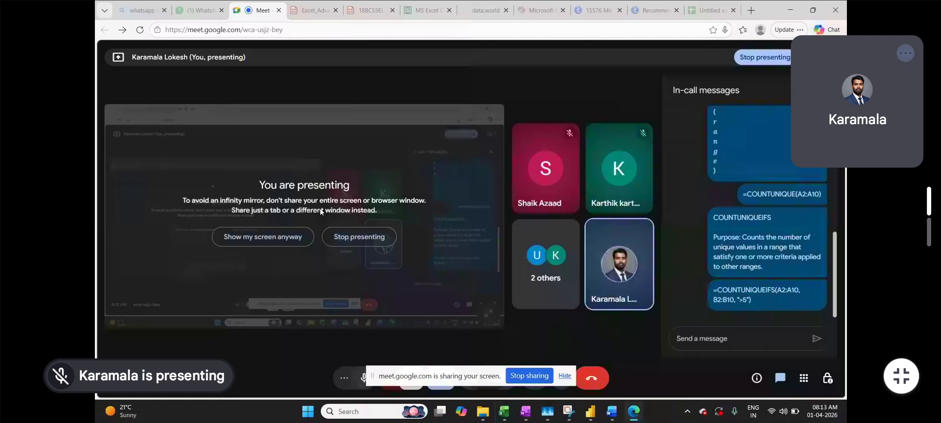
Bring Excel back in front of Google Meet showing Sheet2's countif status totals
key("alt+Tab")
left_click(261, 383)
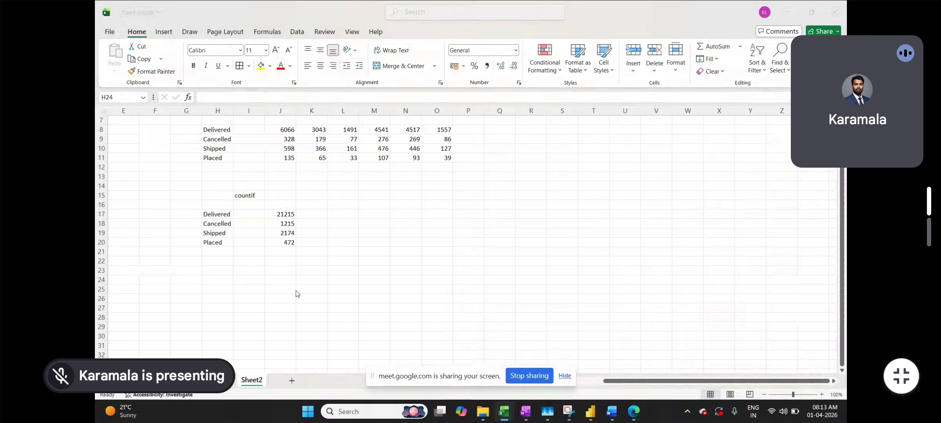
key("alt+Tab")
key("alt+Tab")
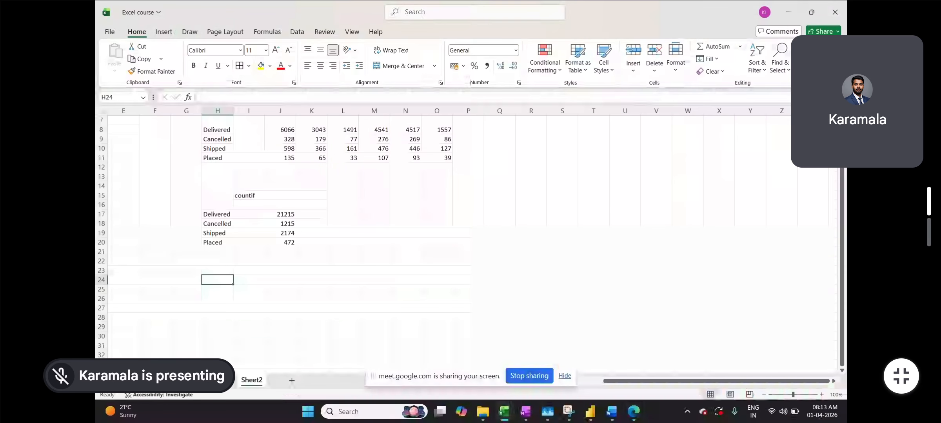
left_click(217, 382)
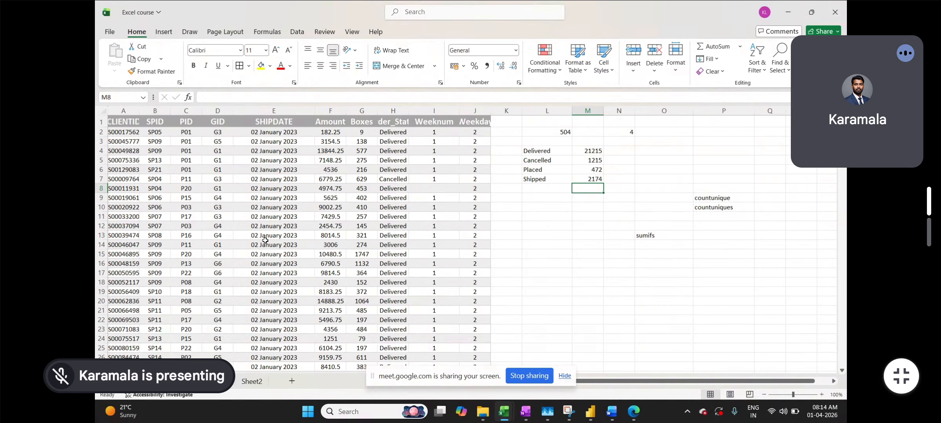
left_click(251, 382)
scroll(293, 275, "down", 1)
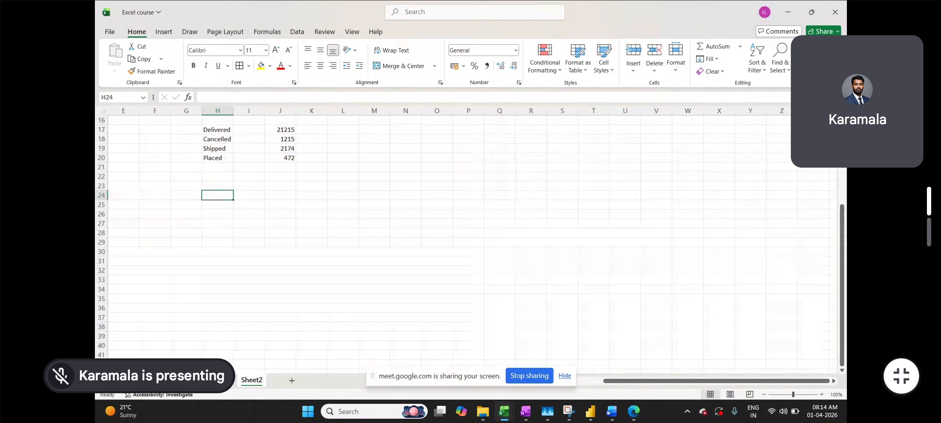
left_click(222, 382)
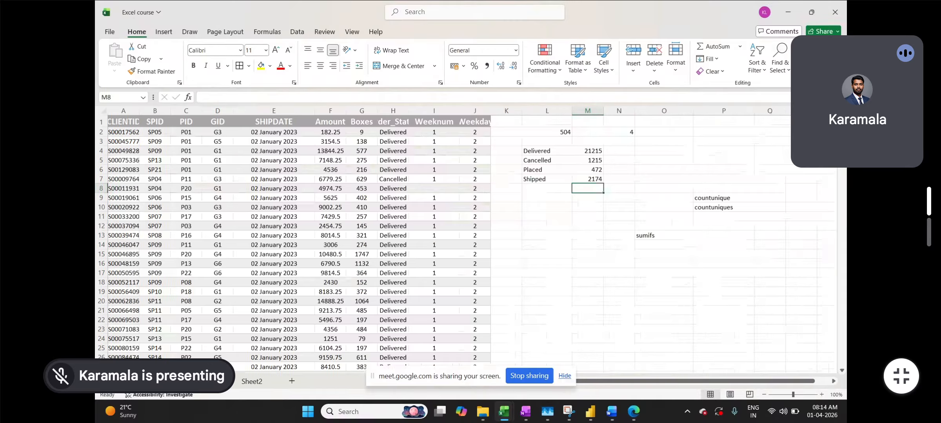
left_click(259, 386)
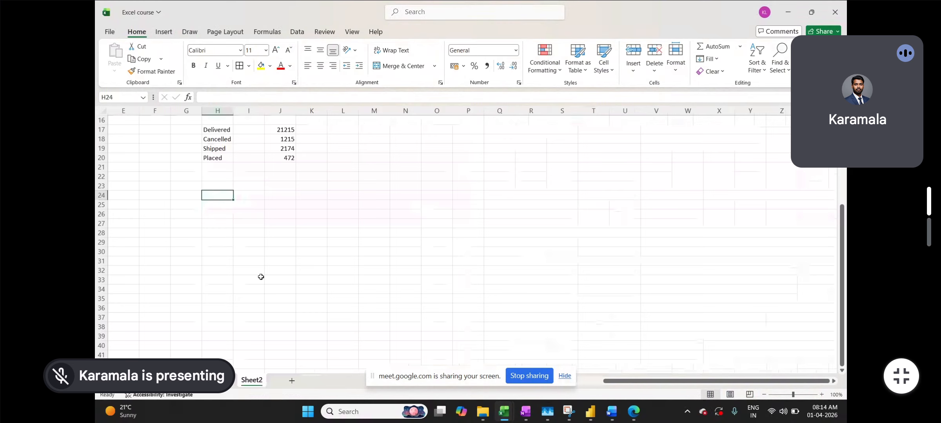
left_click(269, 198)
Enter =TRANSPOSE(UNIQUE('Day2'!$E:$E)) in Sheet2's J24 to spill the unique ship dates
type("=")
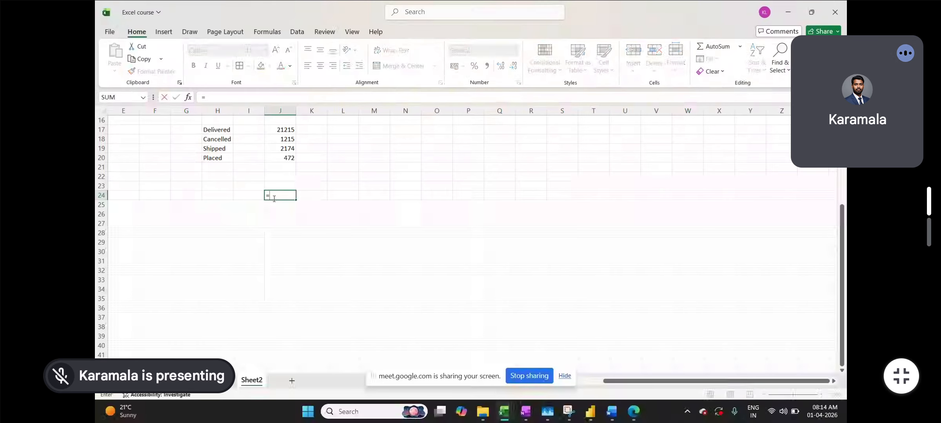
type("tra")
key("Tab")
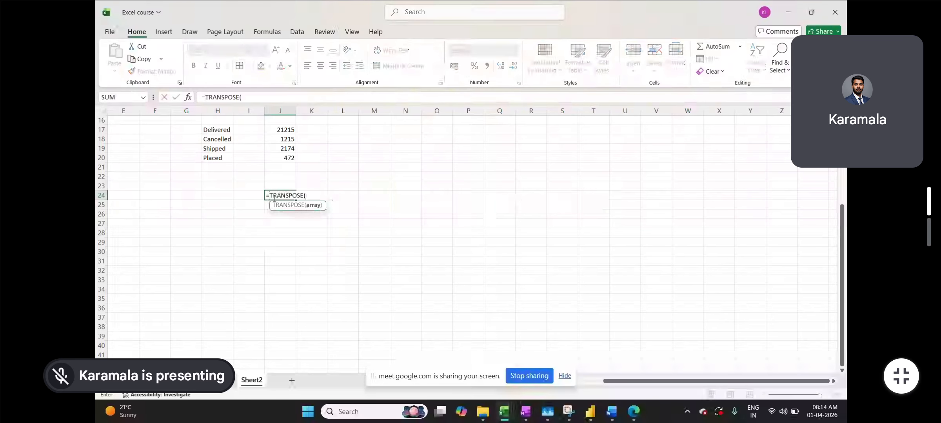
type("uniq")
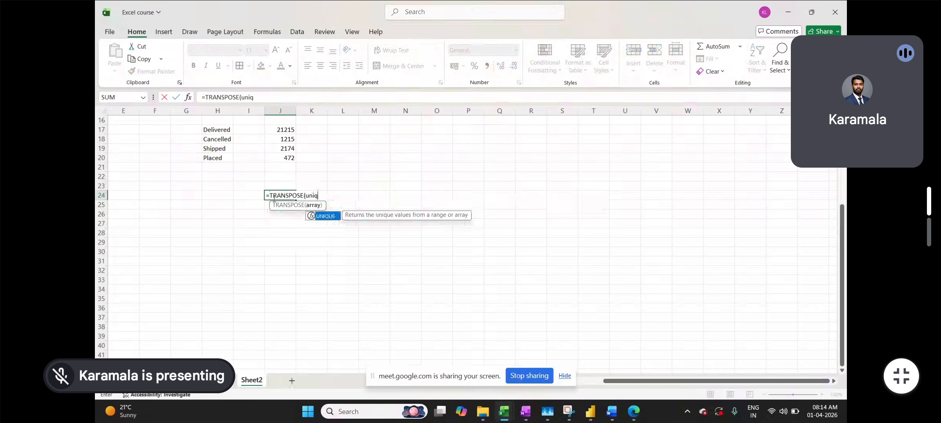
key("Tab")
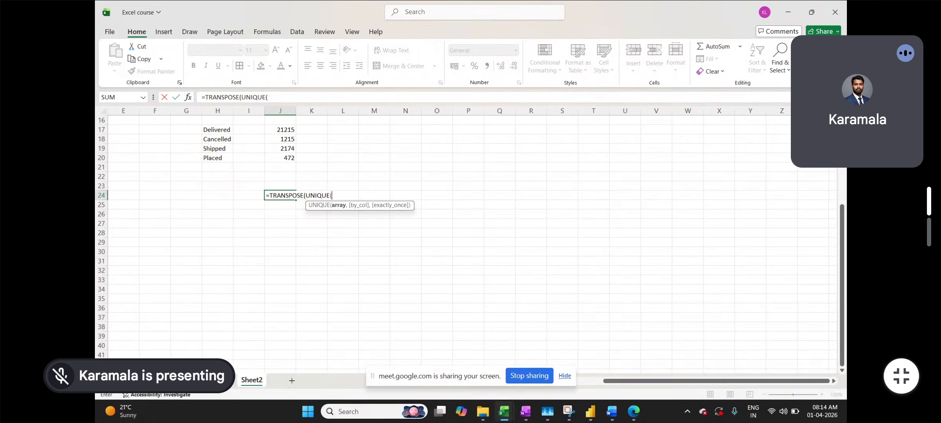
left_click(188, 380)
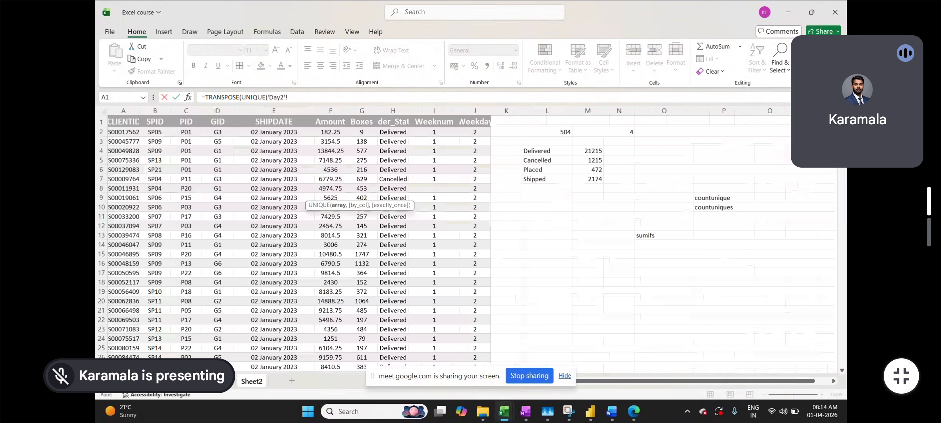
left_click(283, 108)
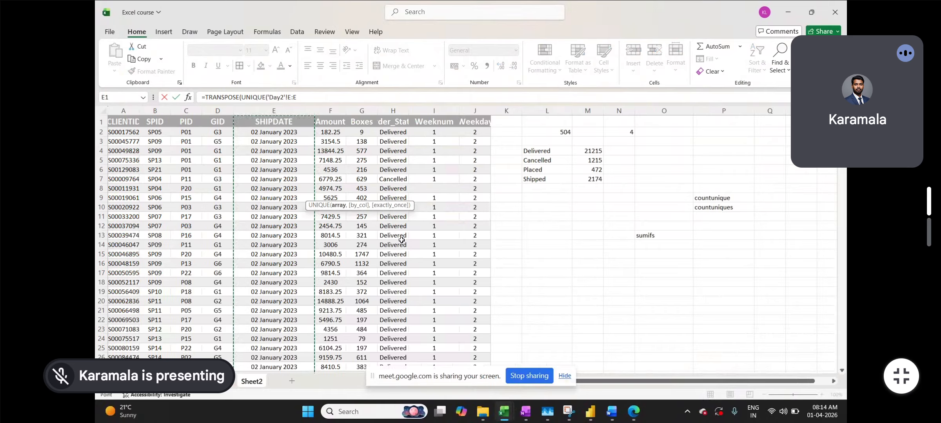
key("F4")
type("))")
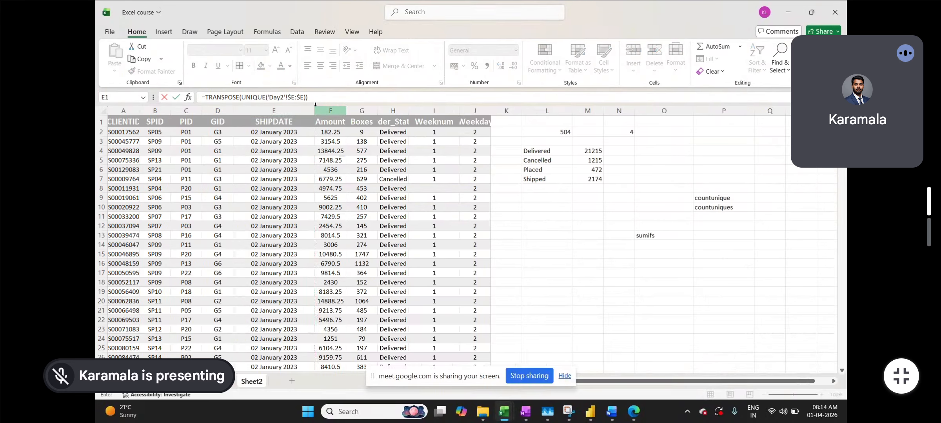
key("Return")
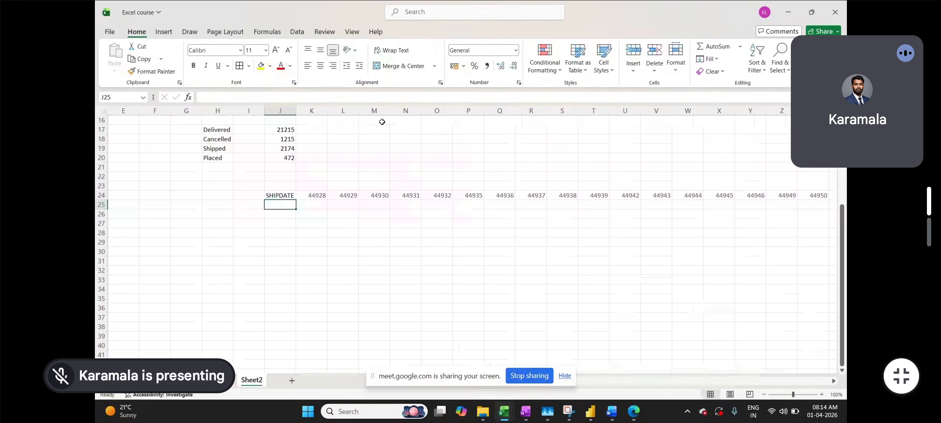
Copy the whole spilled ship-date row starting at J24
left_click(279, 194)
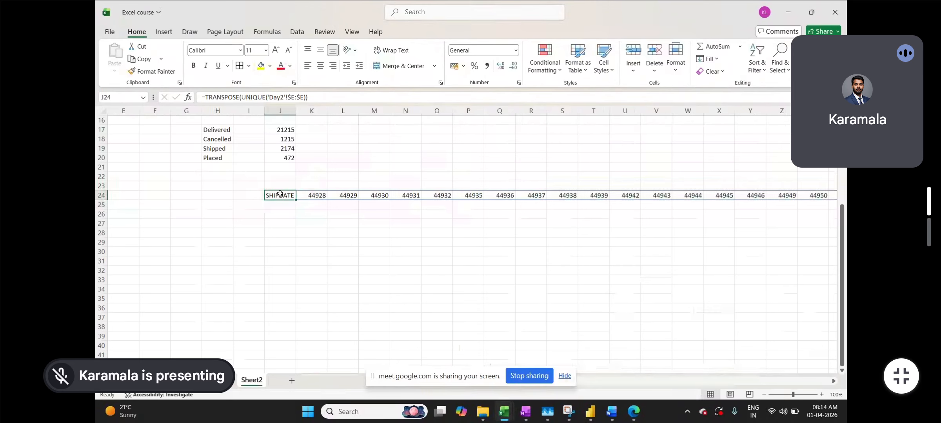
key("ctrl+shift+Right")
key("ctrl+c")
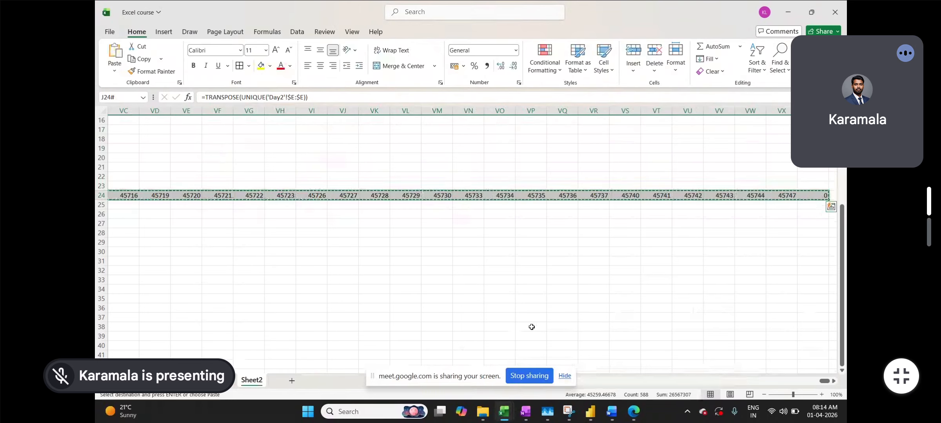
Paste the copied ship-date row as values only at G27
left_click_drag(825, 381, 522, 396)
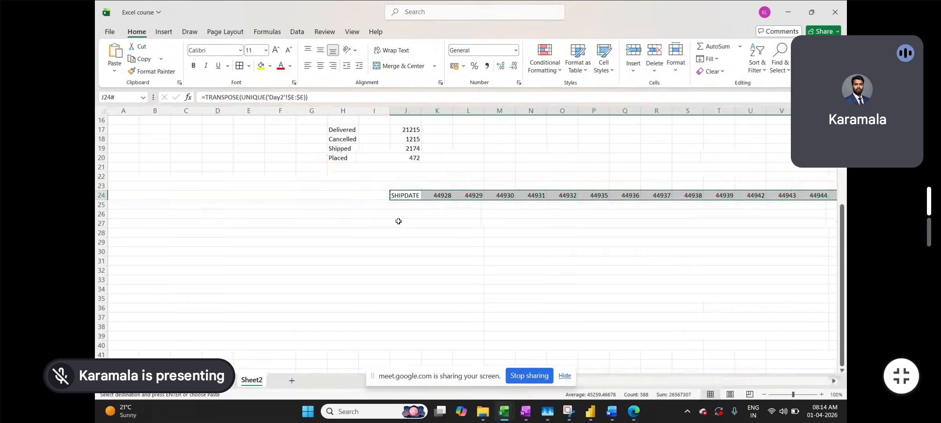
left_click(302, 227)
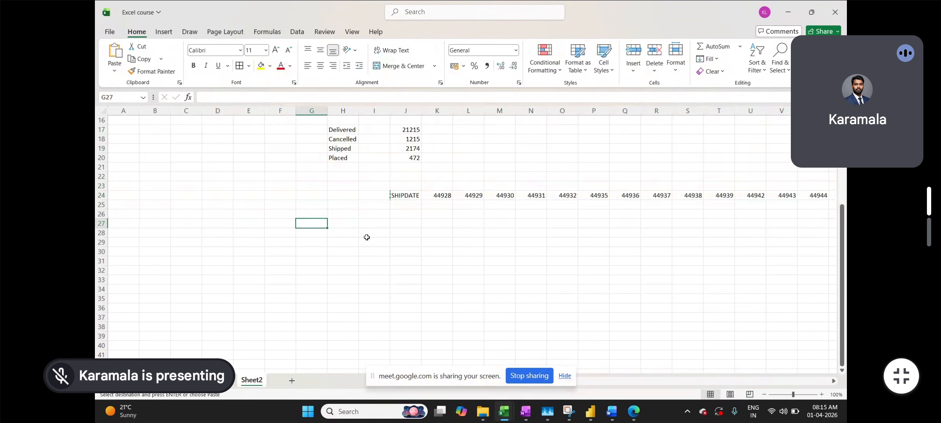
key("ctrl+alt+v")
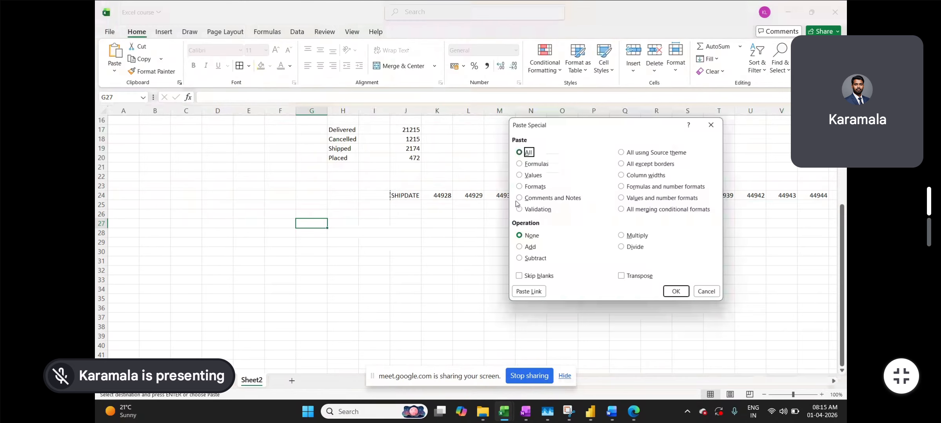
left_click(533, 176)
left_click(677, 291)
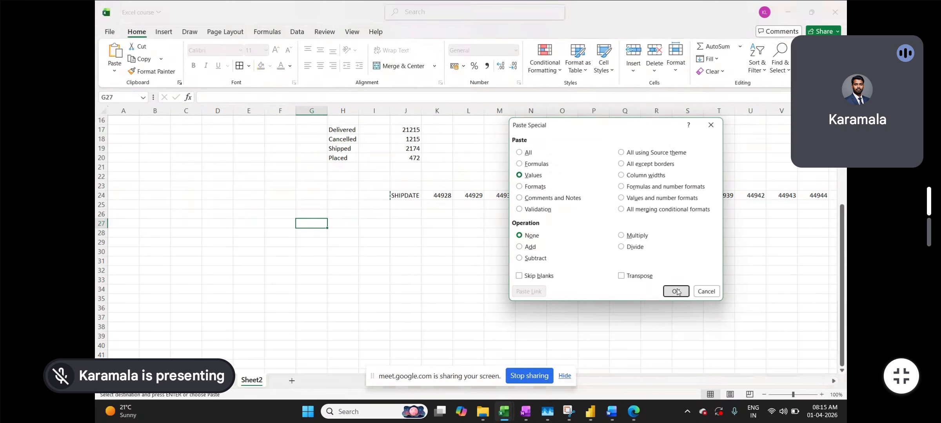
Delete the J24 TRANSPOSE formula and the SHIPDATE label in G27, then select row 27
left_click(414, 199)
key("Delete")
left_click(300, 261)
left_click(308, 222)
key("Delete")
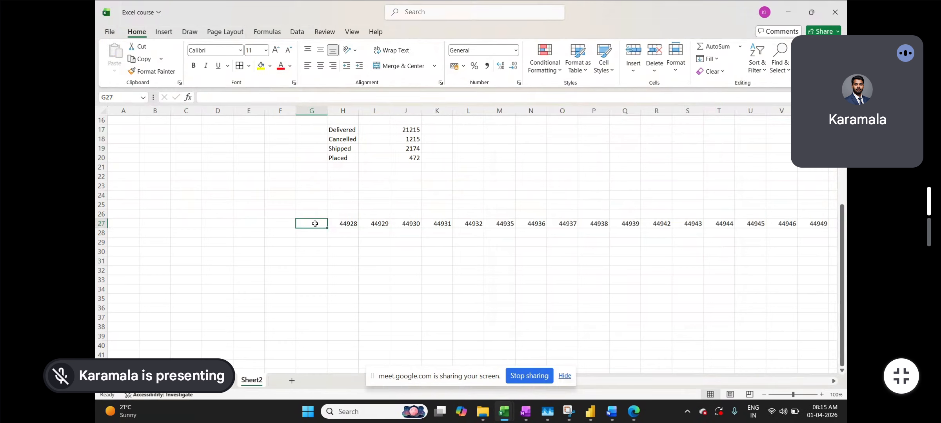
left_click(101, 223)
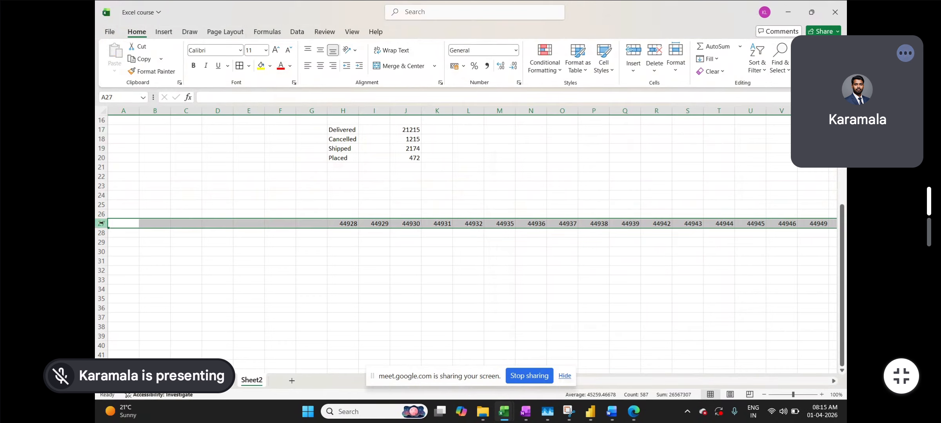
Format row 27's ship dates as Long Date, e.g. 02 January 2023
left_click(516, 52)
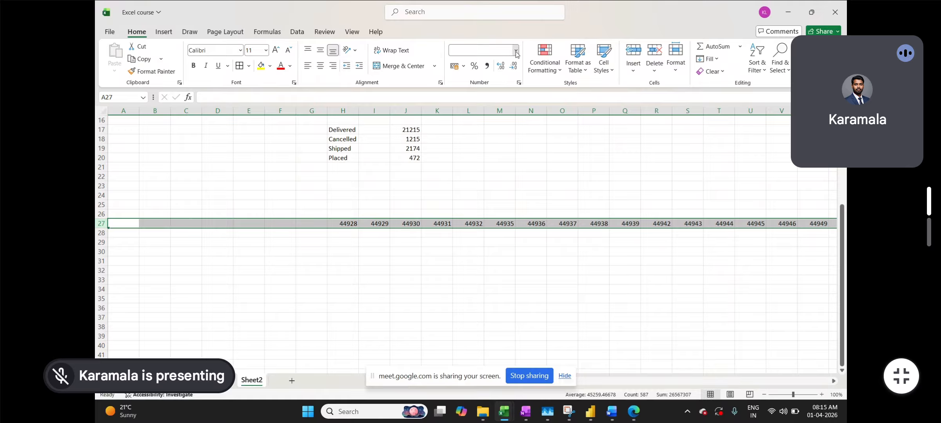
left_click(484, 189)
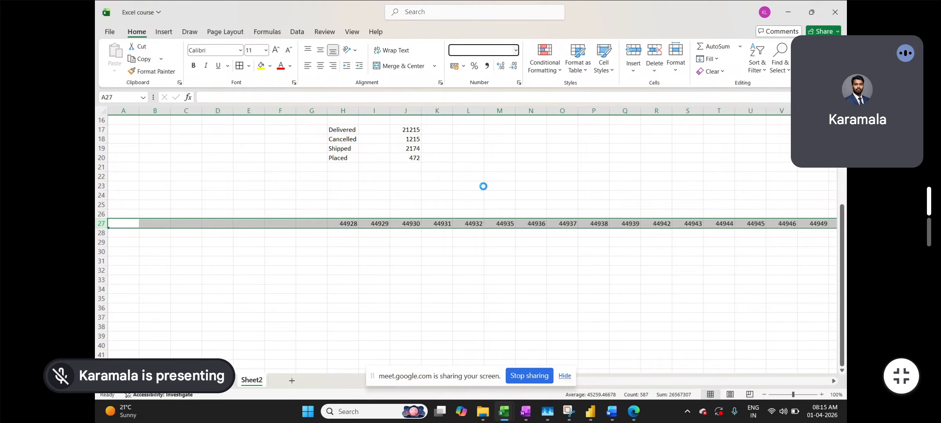
left_click(400, 281)
scroll(342, 231, "right", 1)
left_click(279, 224)
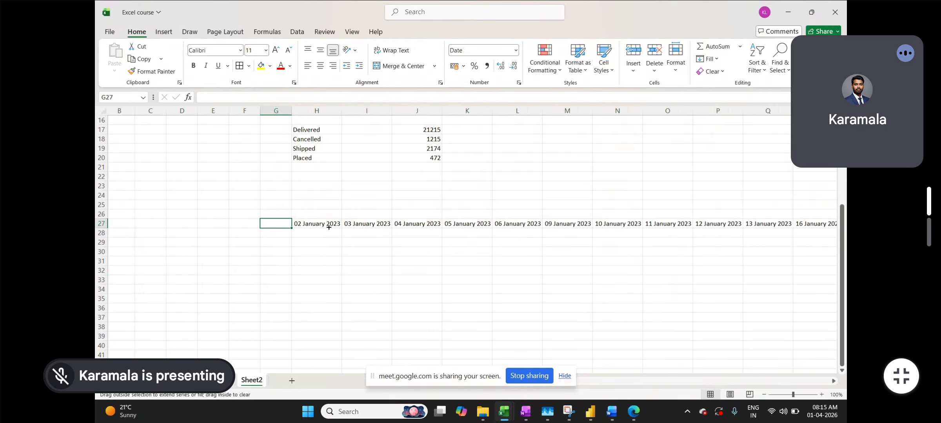
left_click(283, 279)
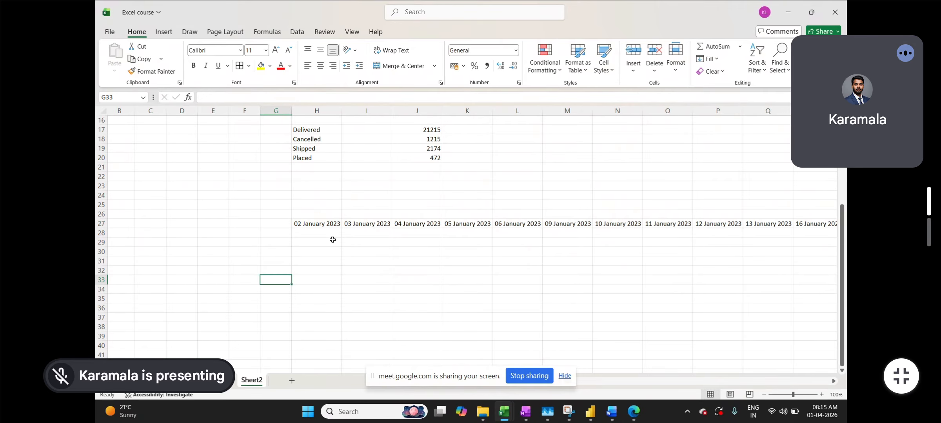
Clear the stray 00 January 1900 cell at the end of the date row
key("Right")
key("Up")
key("Up")
key("Up")
key("Up")
key("Up")
key("Up")
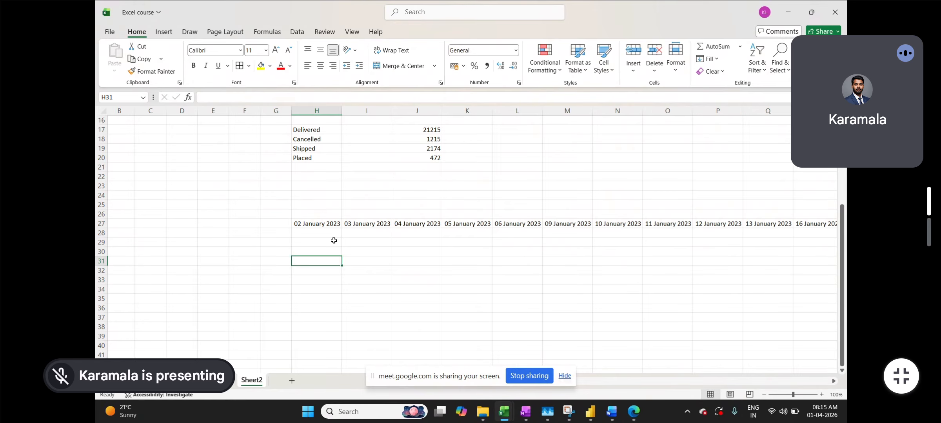
key("ctrl+Right")
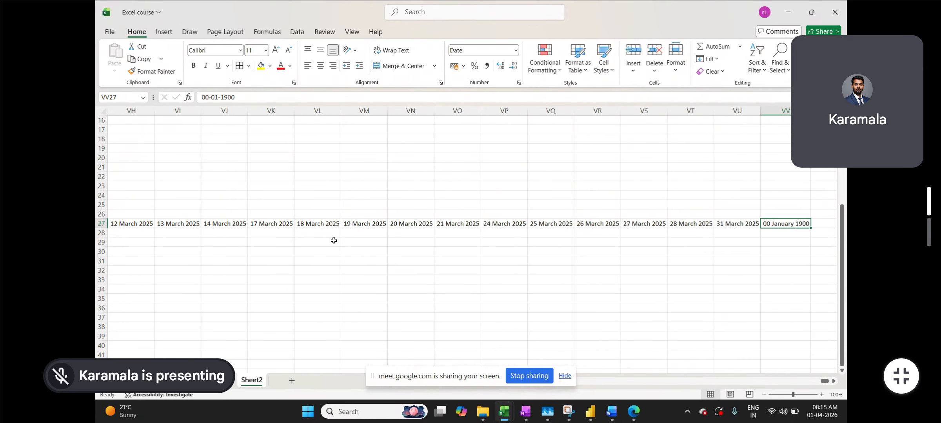
left_click(665, 240)
left_click(783, 223)
key("Delete")
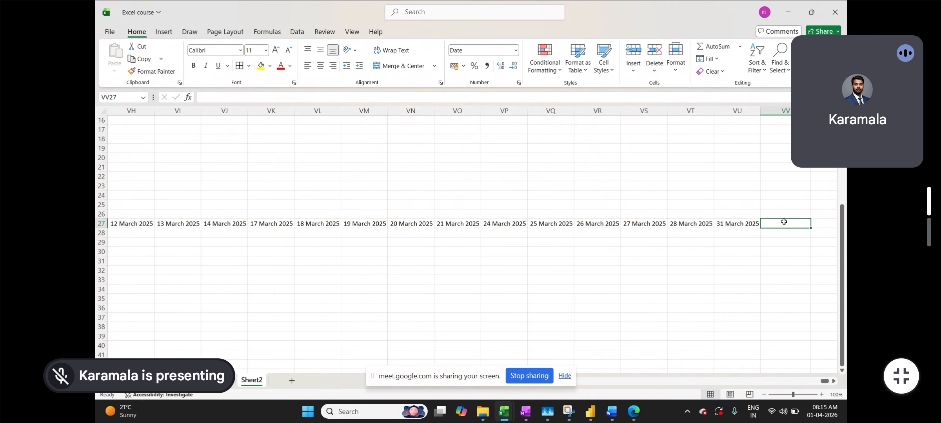
Jump back to the first date in H27, then select empty cell F30
scroll(784, 222, "left", 8)
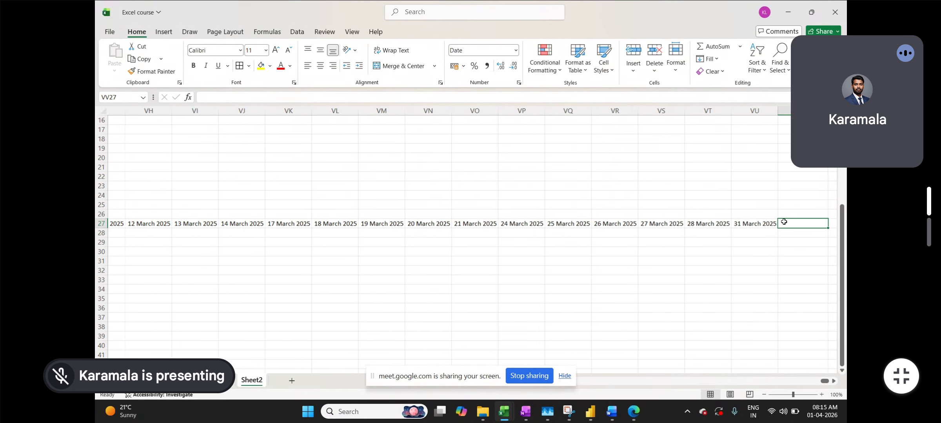
left_click(784, 222)
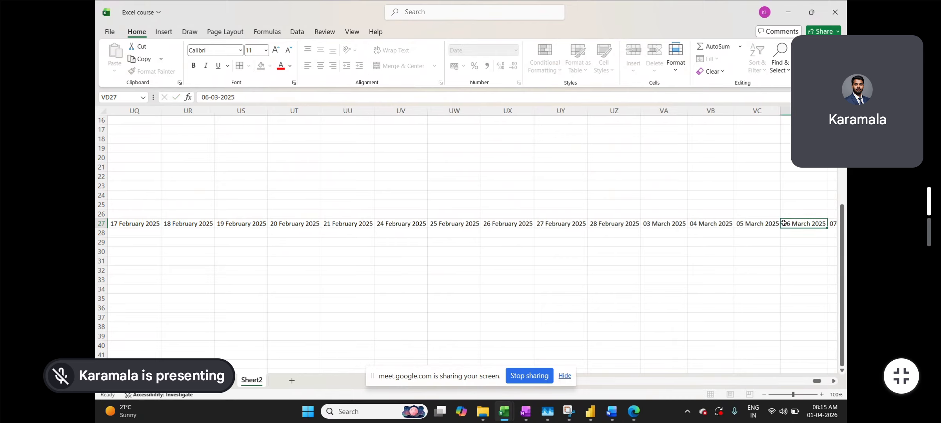
key("ctrl+Left")
scroll(777, 221, "left", 3)
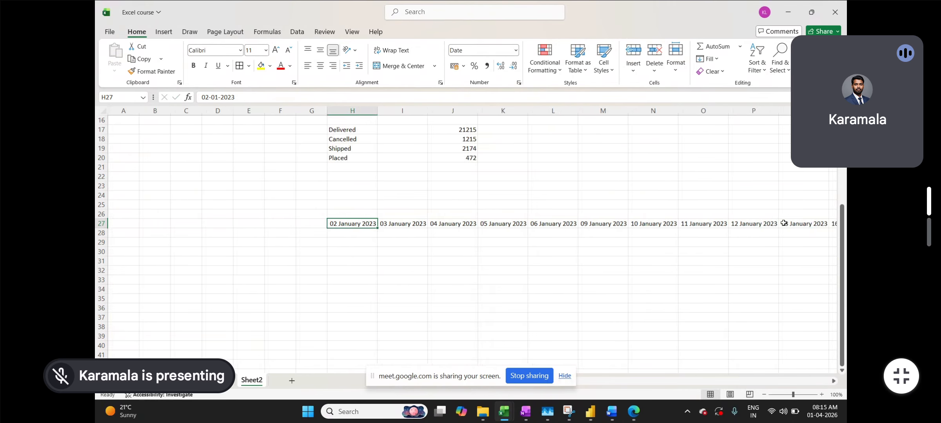
scroll(357, 249, "right", 1)
left_click(196, 252)
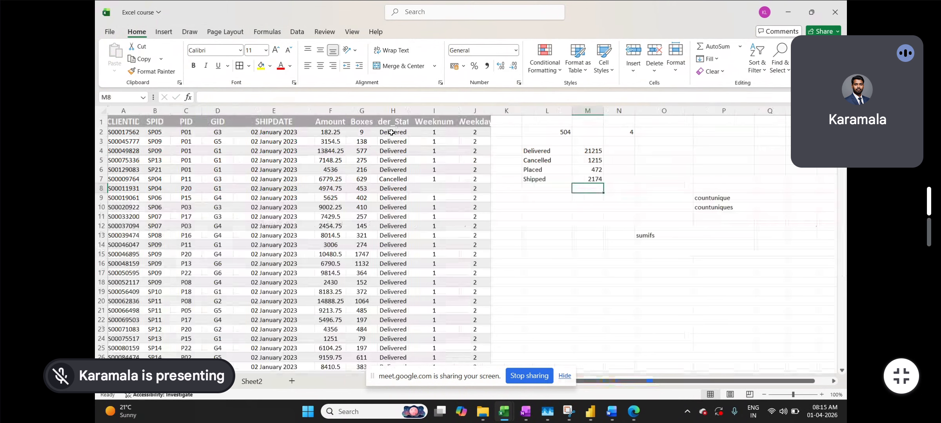
Enable Day2 header filters and review the Order_Status values: Cancelled, Delivered, Placed, Shipped
left_click(392, 120)
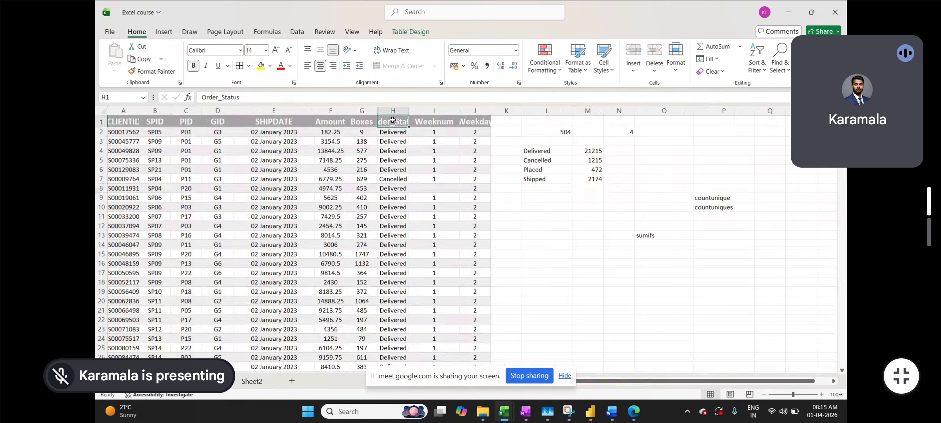
key("ctrl+shift+l")
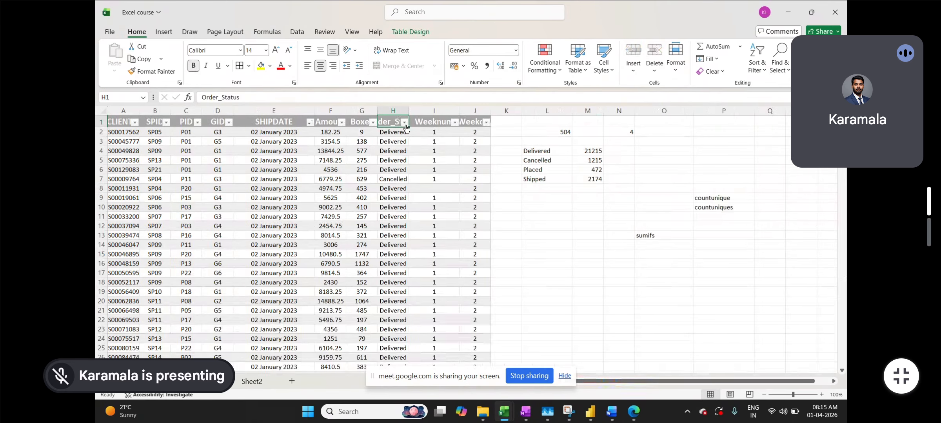
left_click(404, 122)
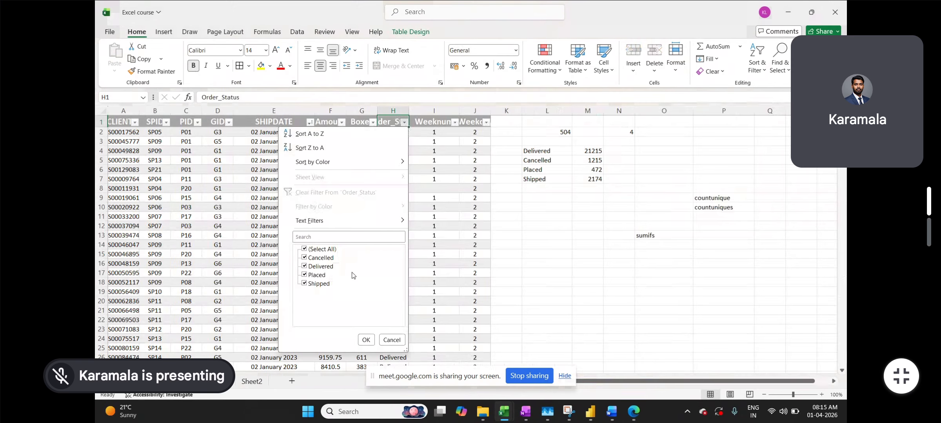
left_click(457, 258)
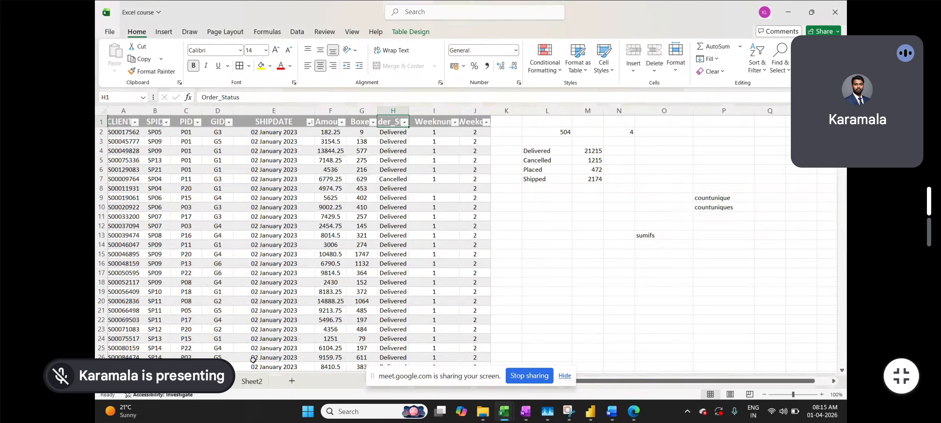
left_click(251, 381)
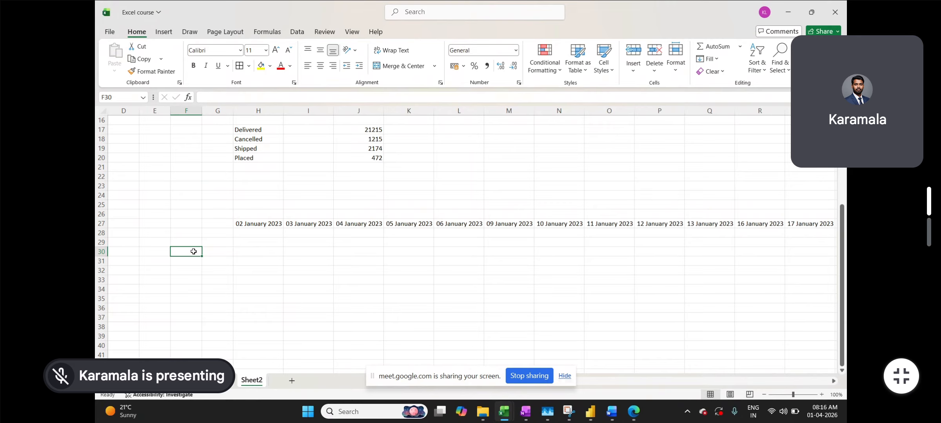
Enter =UNIQUE('Day2'!$H:$H) in F30 to spill the distinct order statuses
type("=")
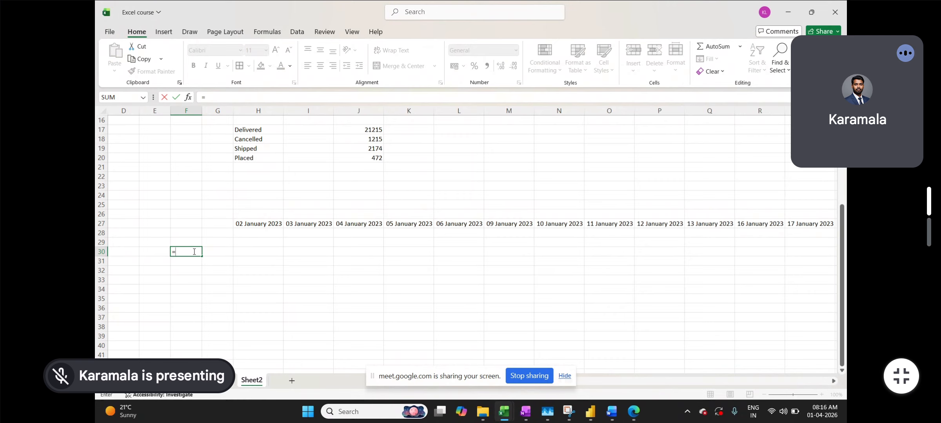
type("UNICH")
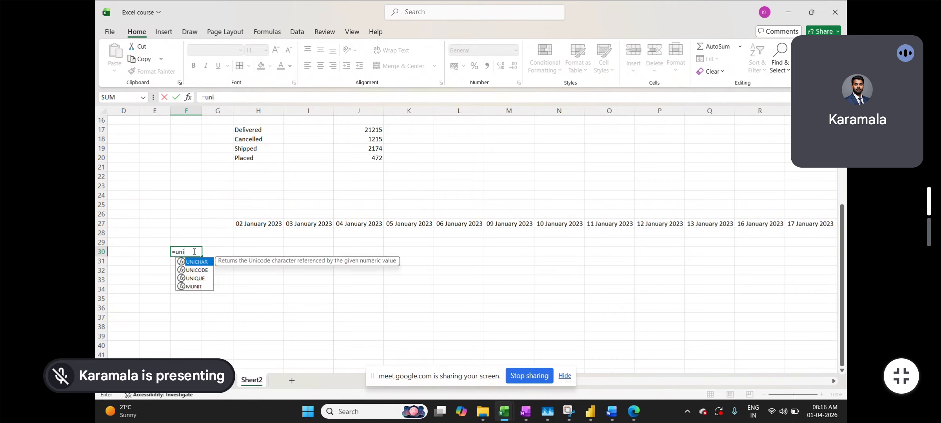
key("BackSpace")
key("BackSpace")
key("BackSpace")
type("I")
key("Tab")
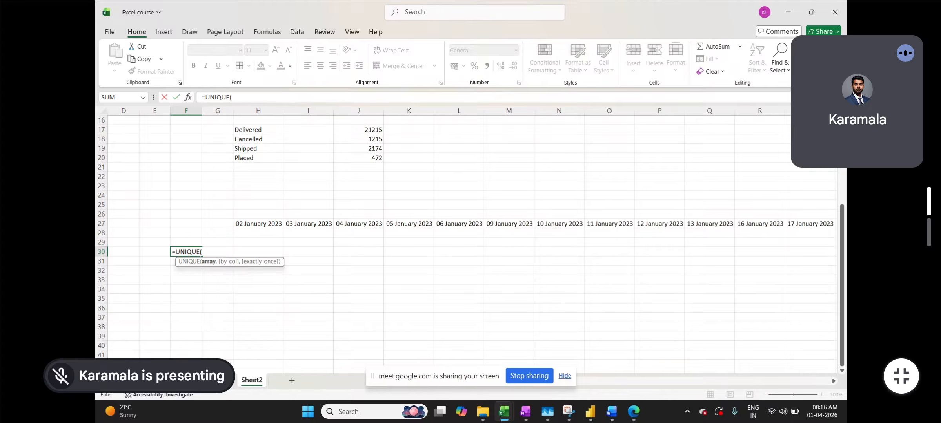
left_click(222, 380)
left_click(390, 111)
key("F4")
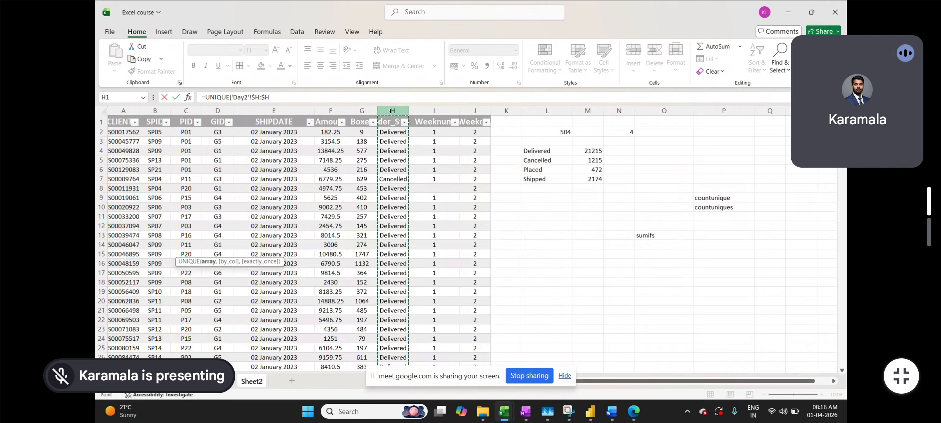
key("Return")
left_click(258, 260)
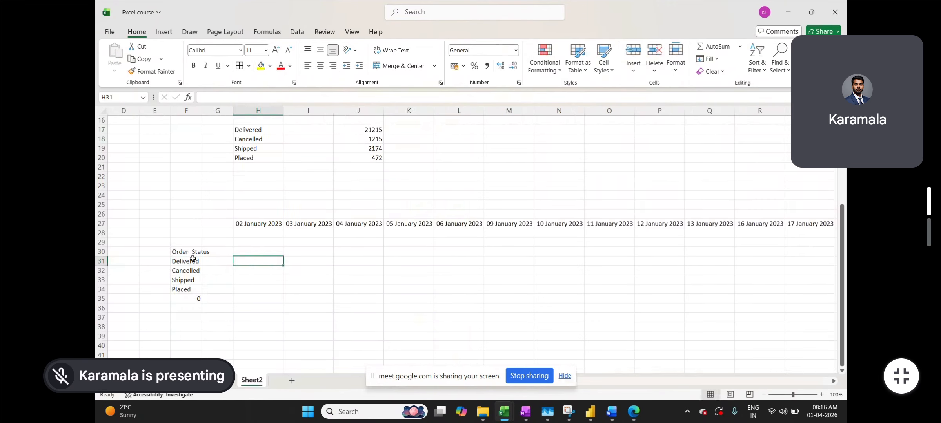
Paste the spilled status list as values into E30
left_click_drag(190, 253, 188, 290)
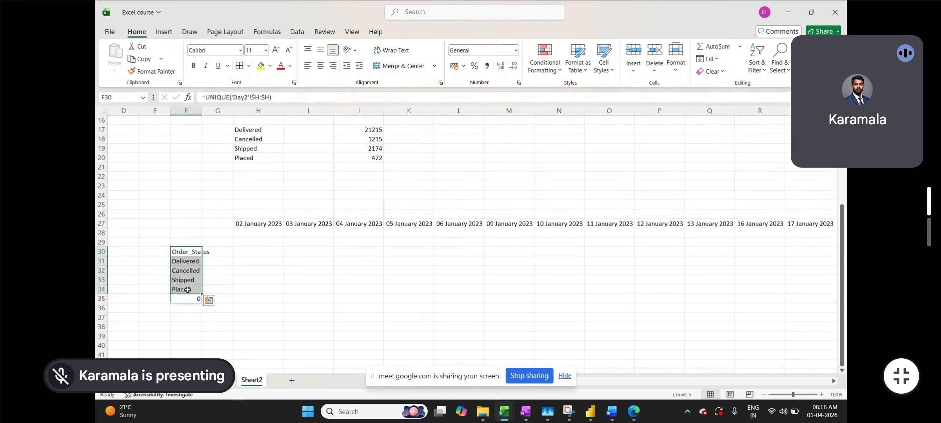
key("ctrl+c")
left_click(220, 252)
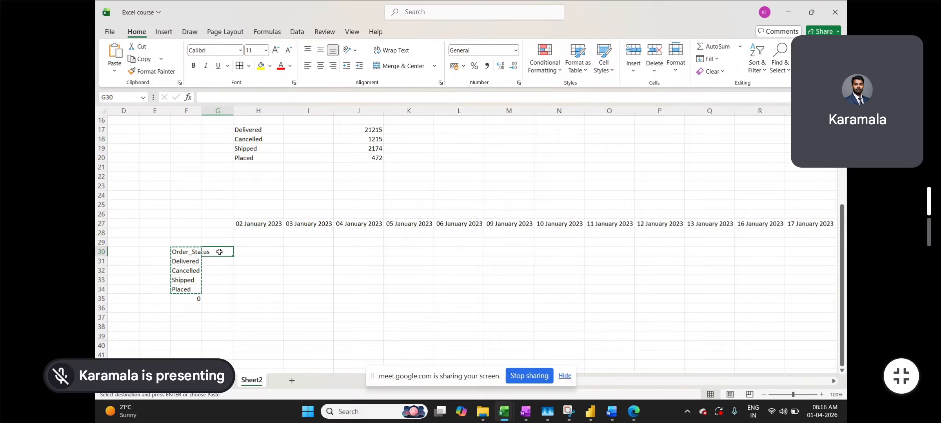
left_click(150, 255)
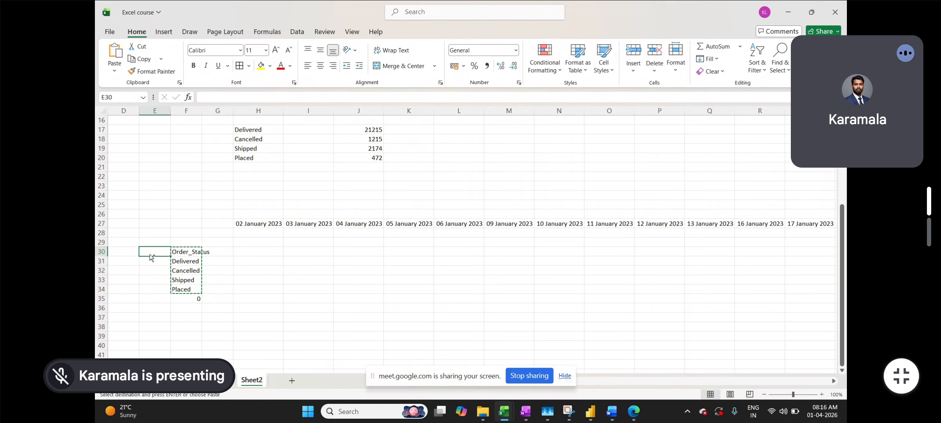
key("ctrl+alt+v")
left_click(534, 176)
left_click(675, 292)
left_click(309, 280)
Delete the UNIQUE results in column F and the Order_Status heading in E30
left_click_drag(193, 249, 193, 288)
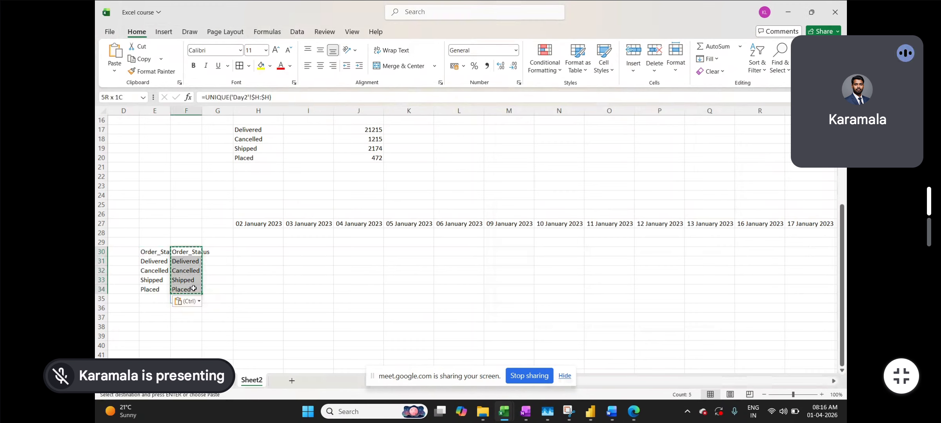
key("Delete")
left_click(163, 251)
key("Delete")
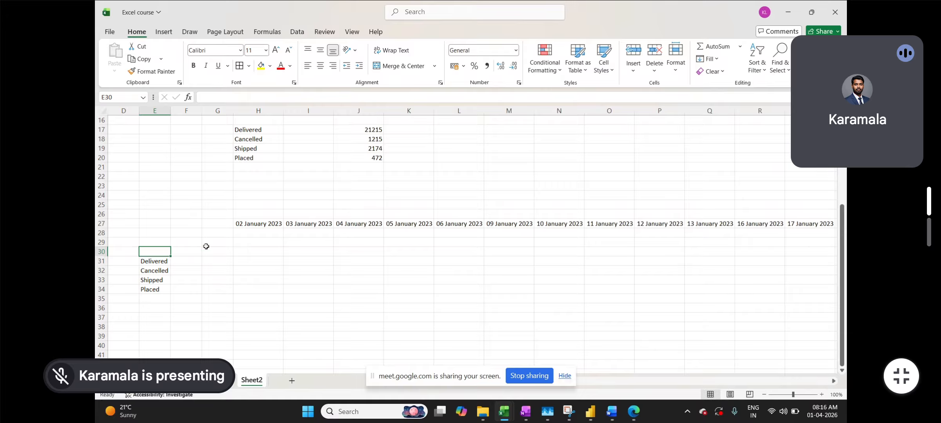
left_click(231, 250)
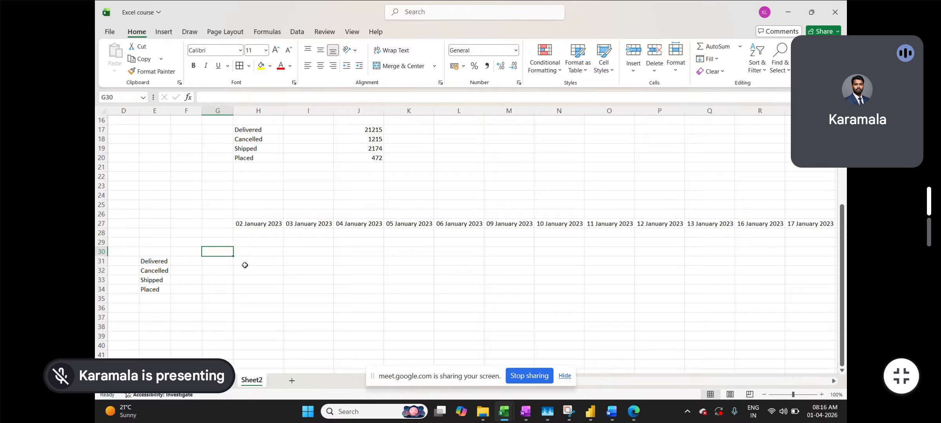
Move the four status names into F29:F32 directly beneath the ship dates
left_click_drag(166, 262, 162, 289)
key("ctrl+c")
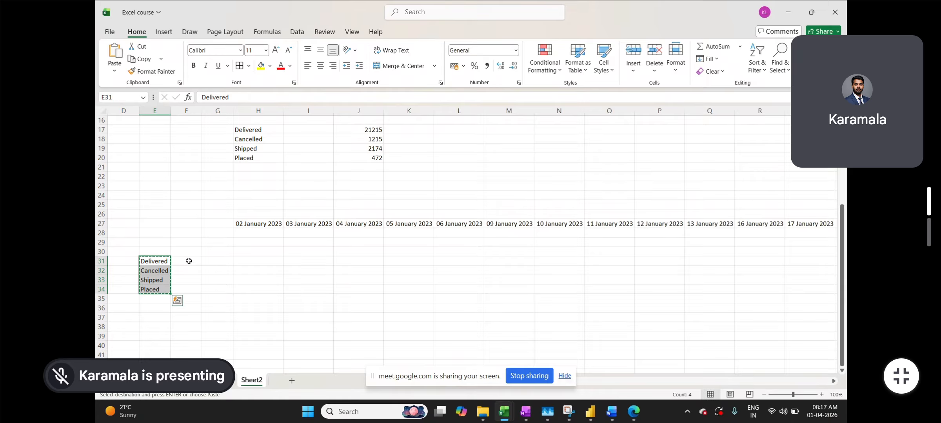
left_click(189, 260)
key("ctrl+v")
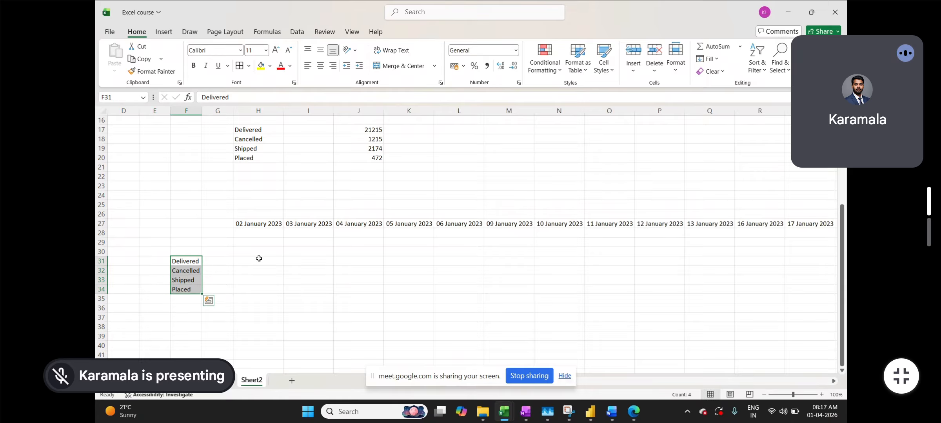
key("ctrl+c")
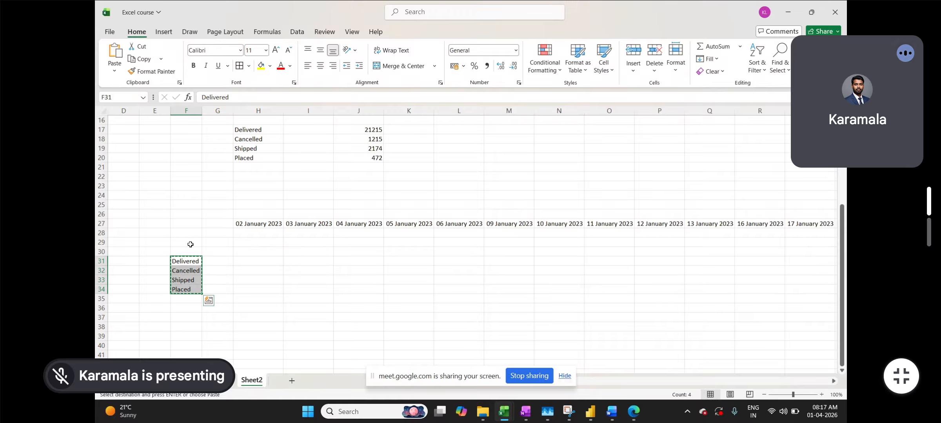
left_click(190, 244)
key("ctrl+v")
left_click(248, 244)
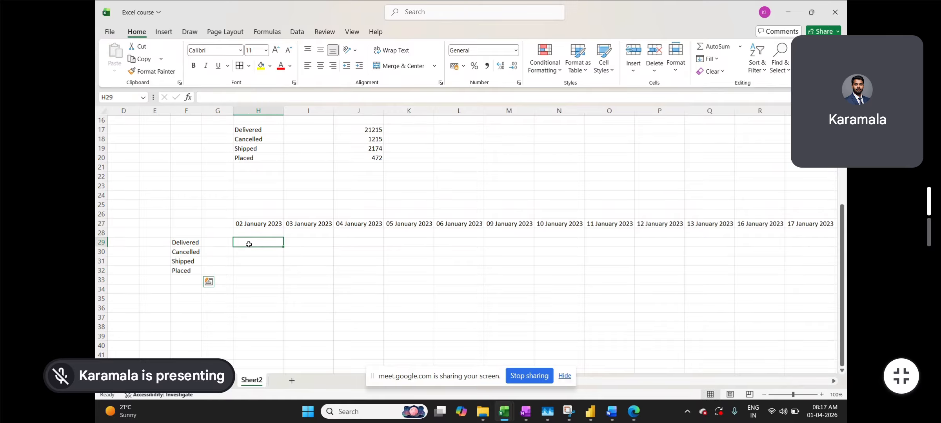
Start a SUMIFS in H29 summing Day2 $G:$G with Day2 $E:$E as the date range
type("=sumifs")
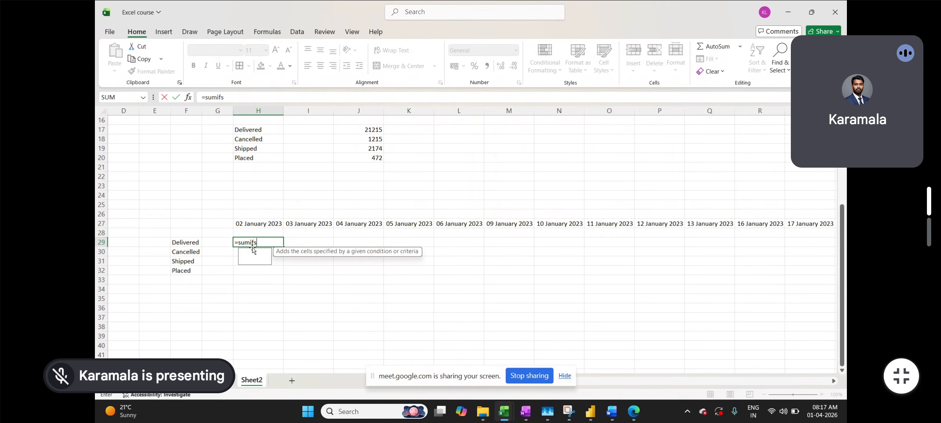
key("super+shift+s")
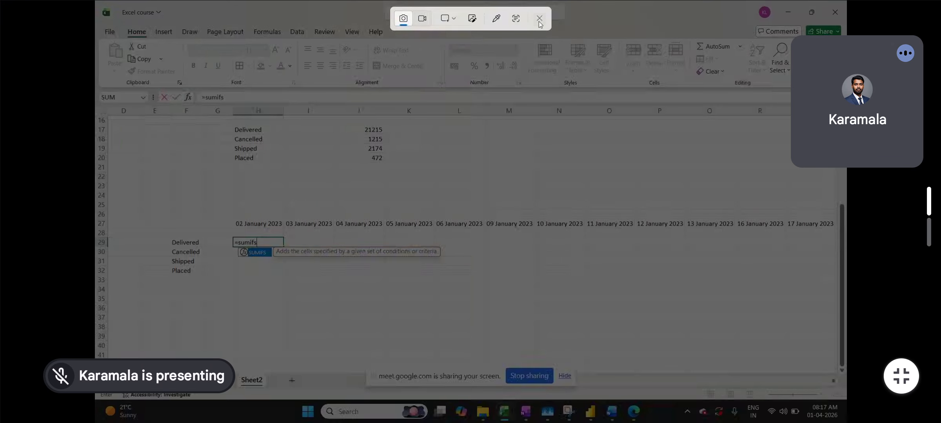
left_click(539, 19)
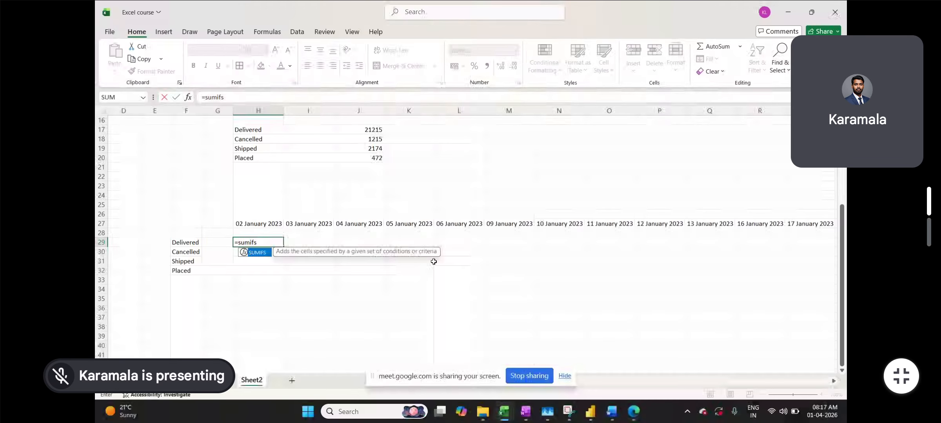
key("Tab")
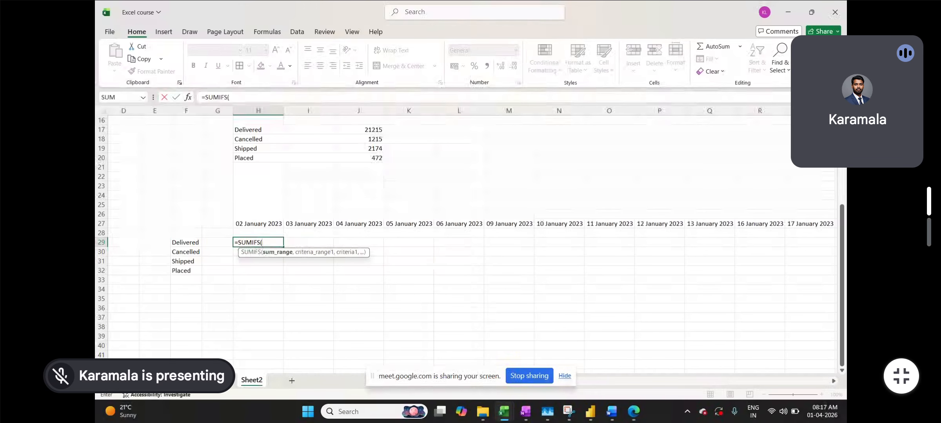
left_click(221, 381)
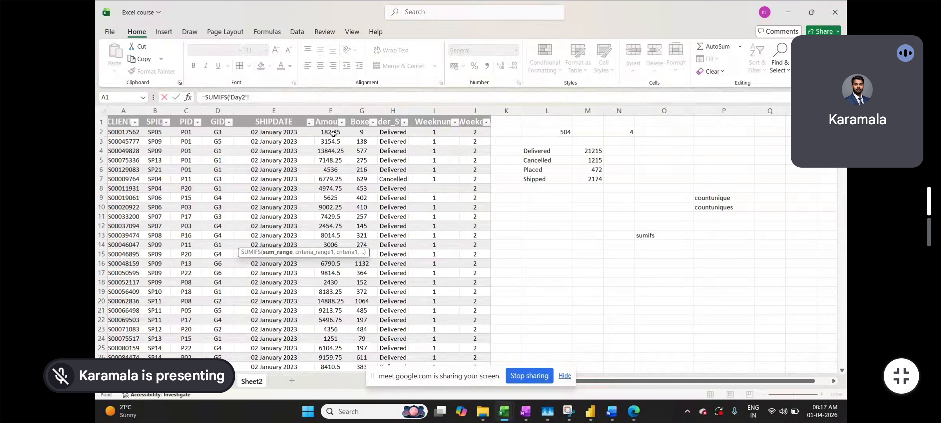
left_click(355, 108)
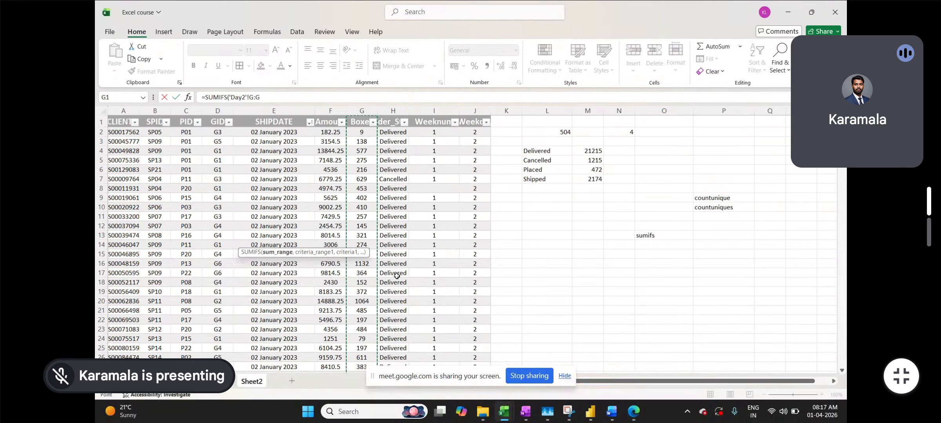
key("F4")
type(",")
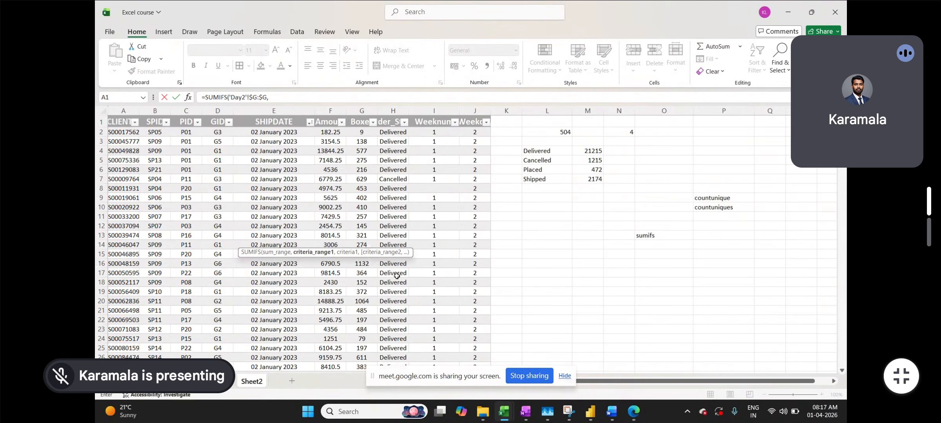
left_click(259, 380)
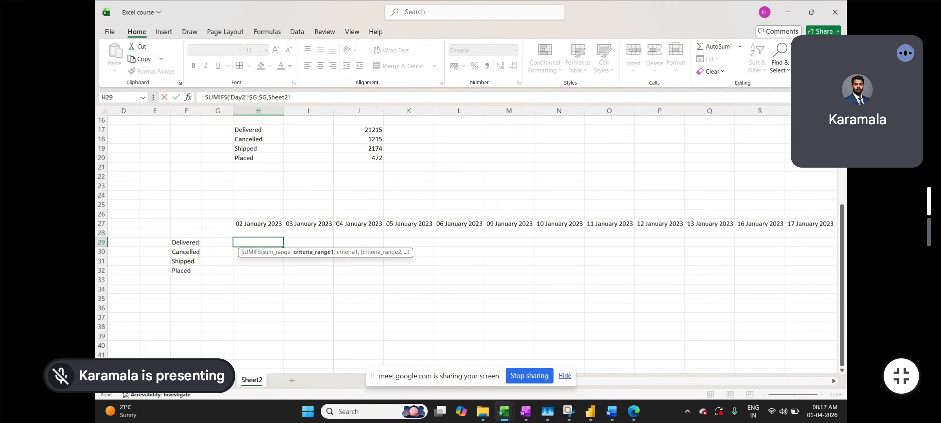
left_click(222, 380)
left_click(273, 110)
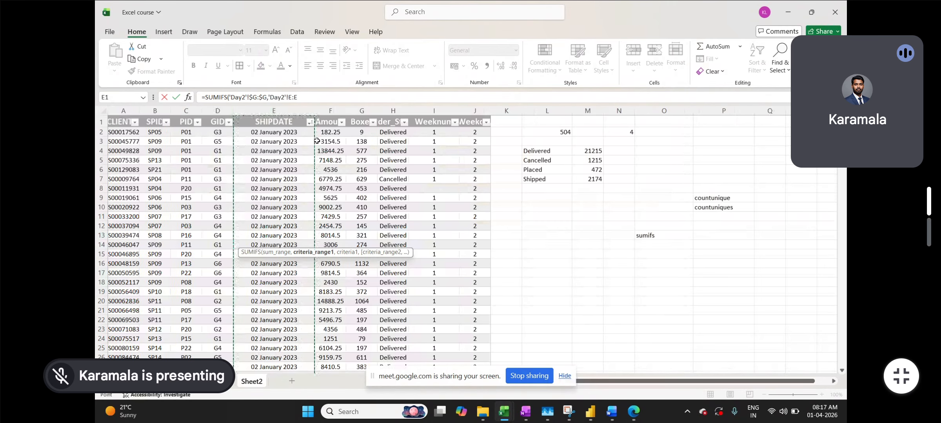
key("F4")
type(",")
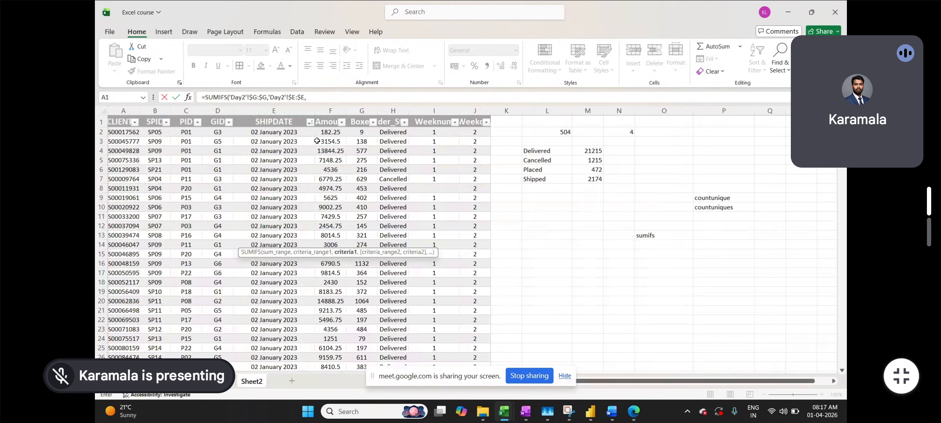
Finish the SUMIFS with criteria H$27, Day2 $H:$H and $F29, returning 14121
left_click(251, 382)
left_click(262, 223)
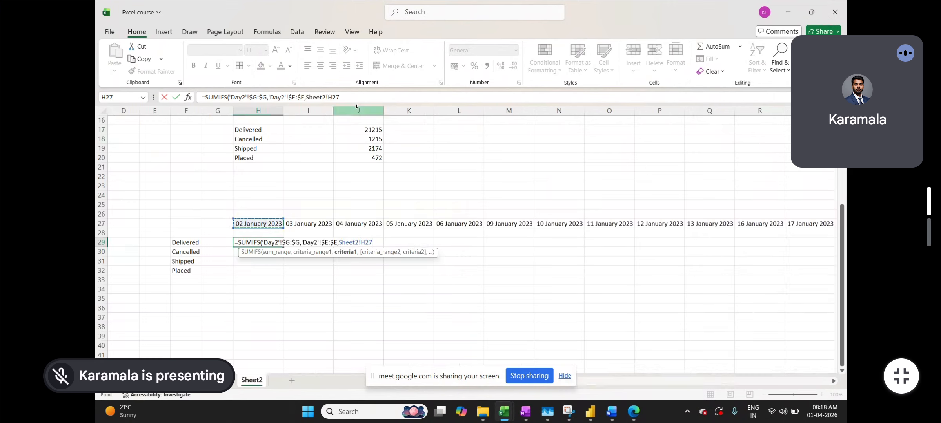
key("F4")
key("F4")
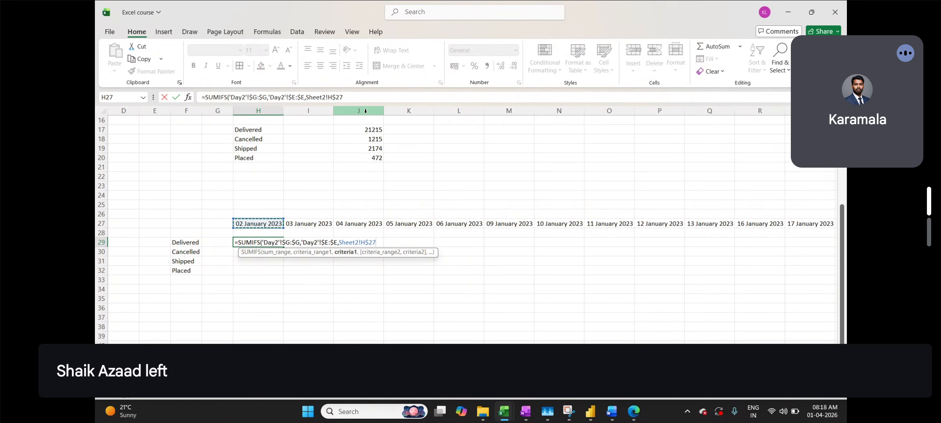
type(",")
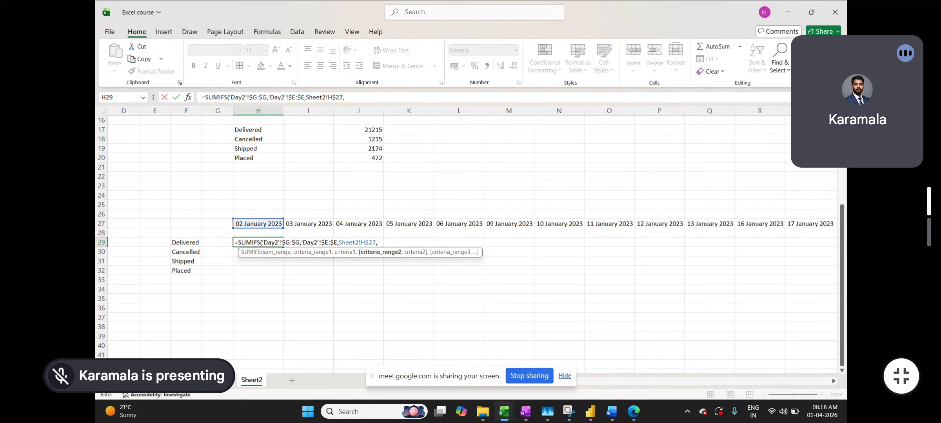
left_click(220, 381)
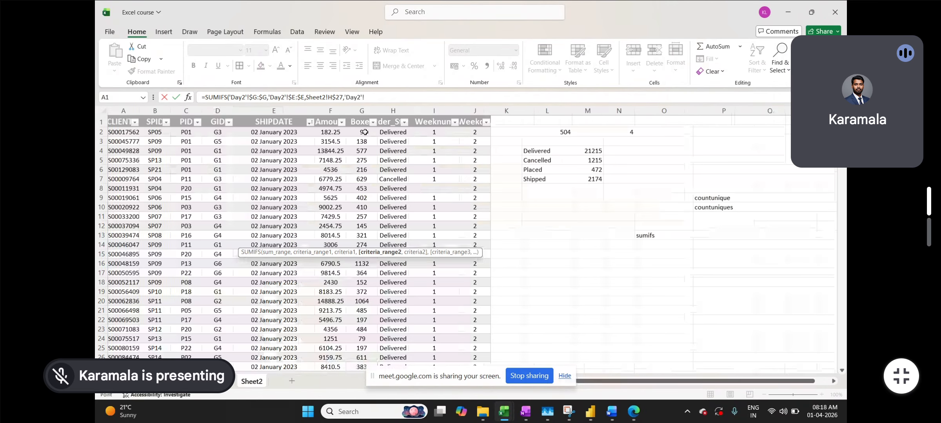
left_click(393, 113)
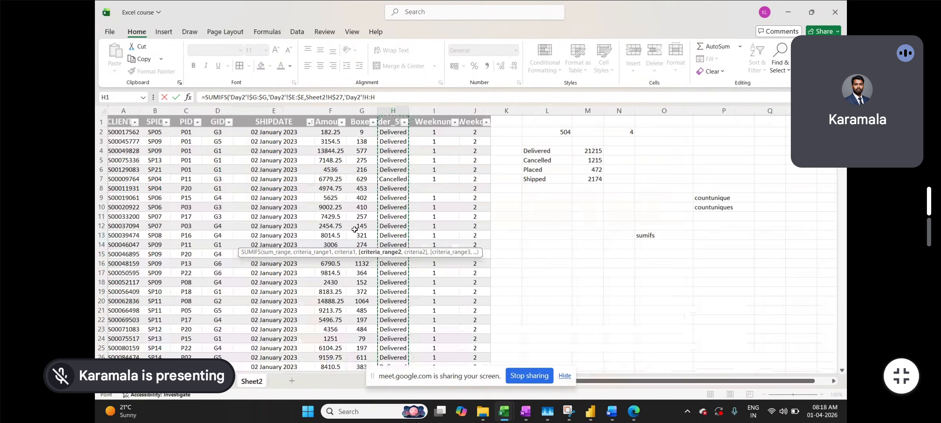
key("F4")
type(",")
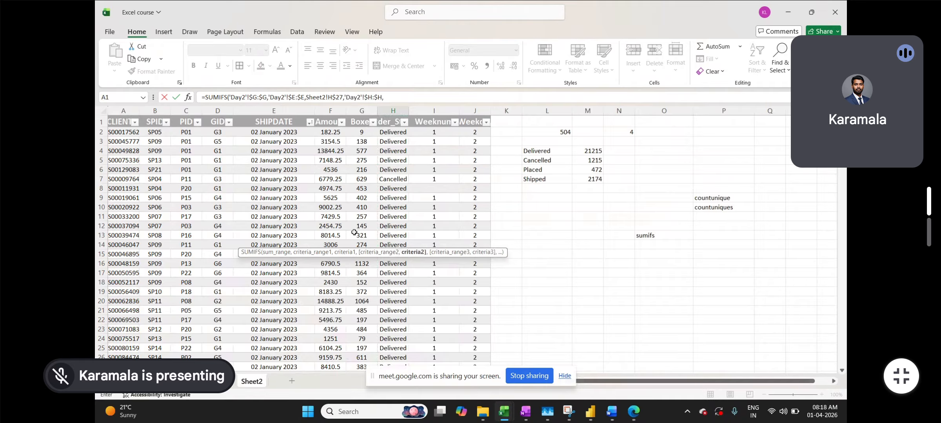
left_click(253, 381)
left_click(186, 243)
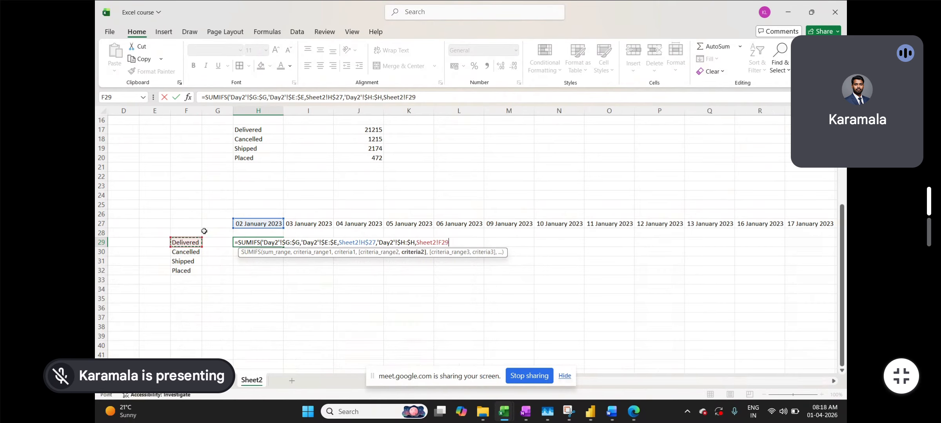
key("F4")
key("F4")
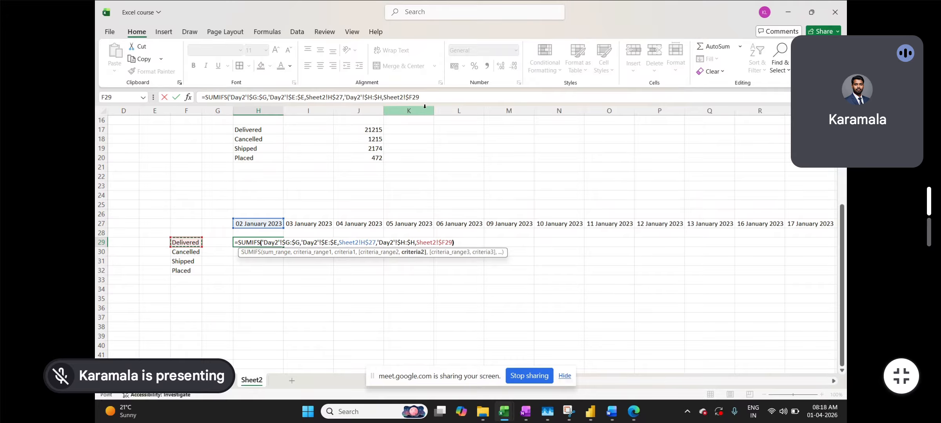
type(")")
key("Return")
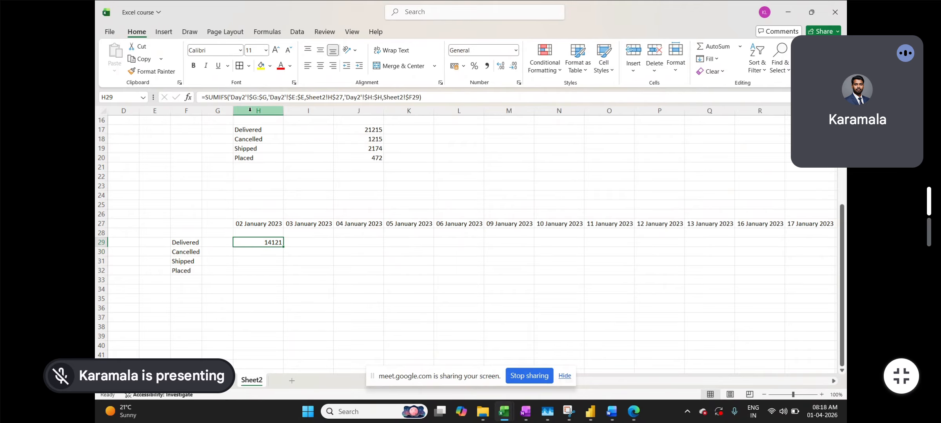
Fill H29's SUMIFS down to H32, giving 629 Cancelled and 0 for Shipped and Placed
left_click_drag(284, 248, 284, 272)
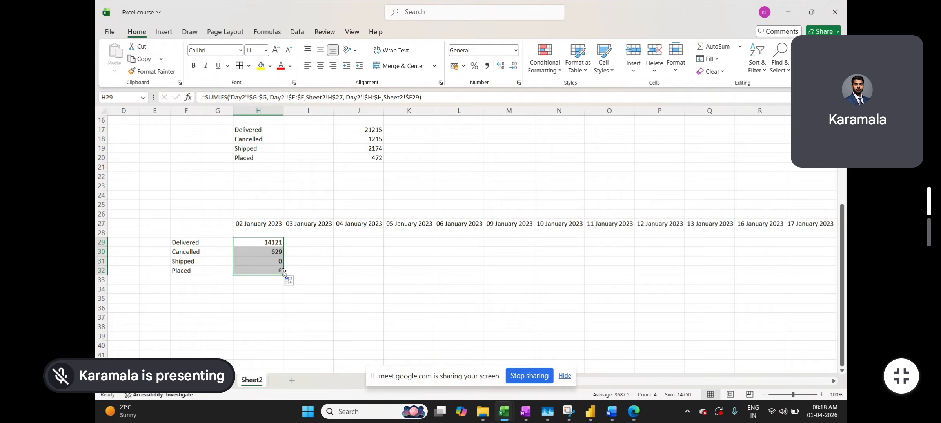
left_click(328, 244)
left_click(277, 225)
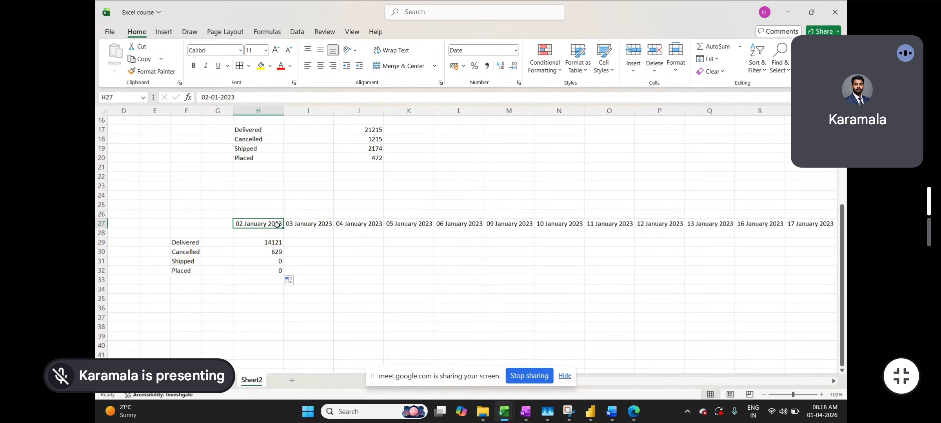
Paste the SUMIFS formula across row 29 for every ship-date column
key("ctrl+Right")
key("Down")
key("Down")
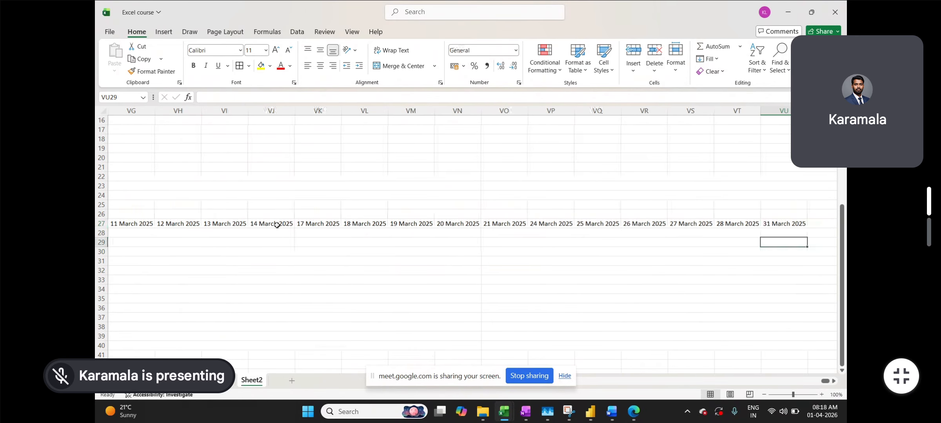
key("ctrl+shift+Left")
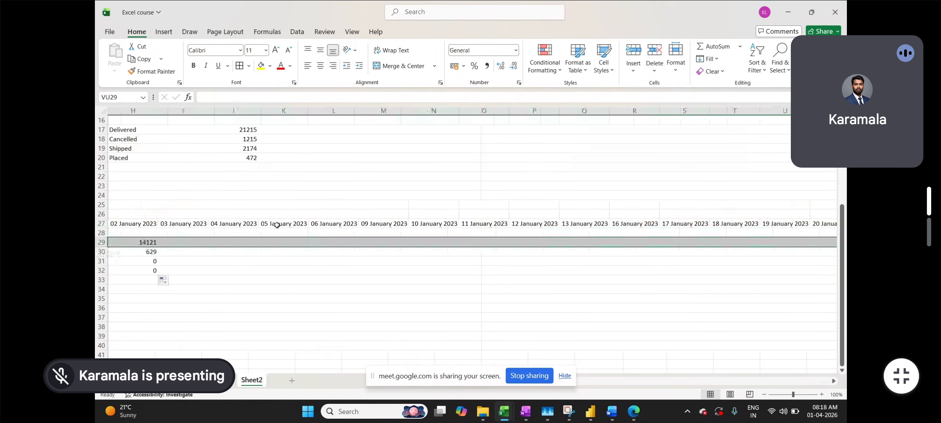
key("ctrl+v")
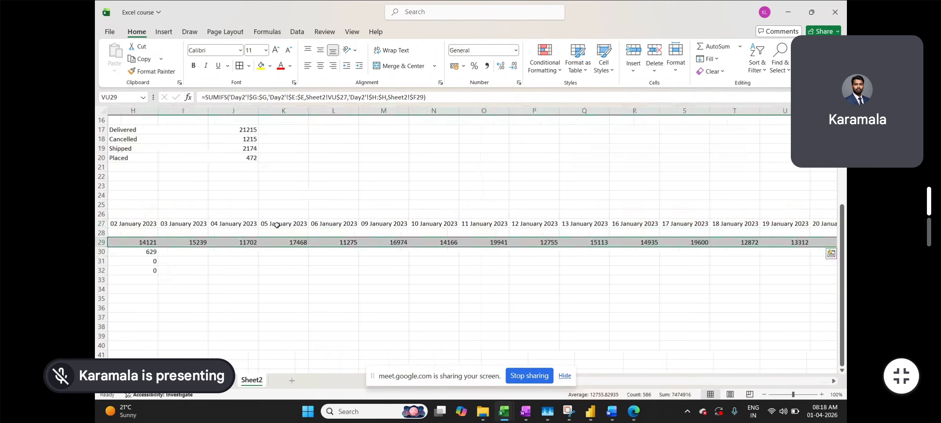
key("ctrl+shift+Down")
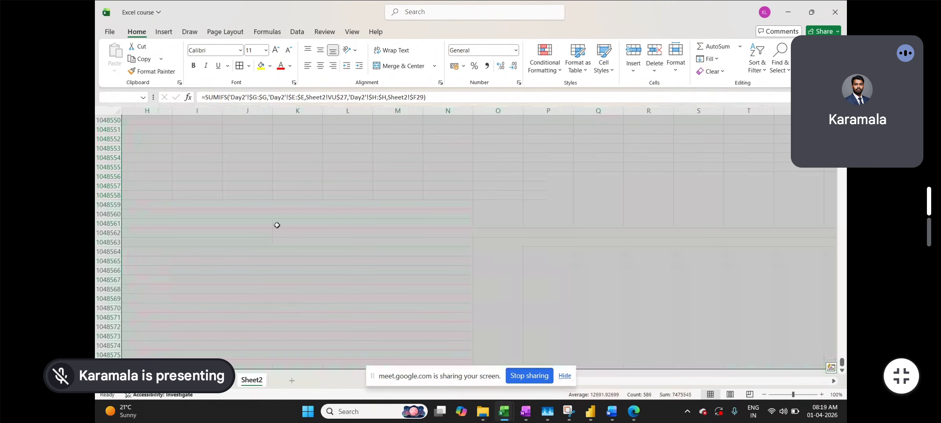
key("ctrl+shift+Up")
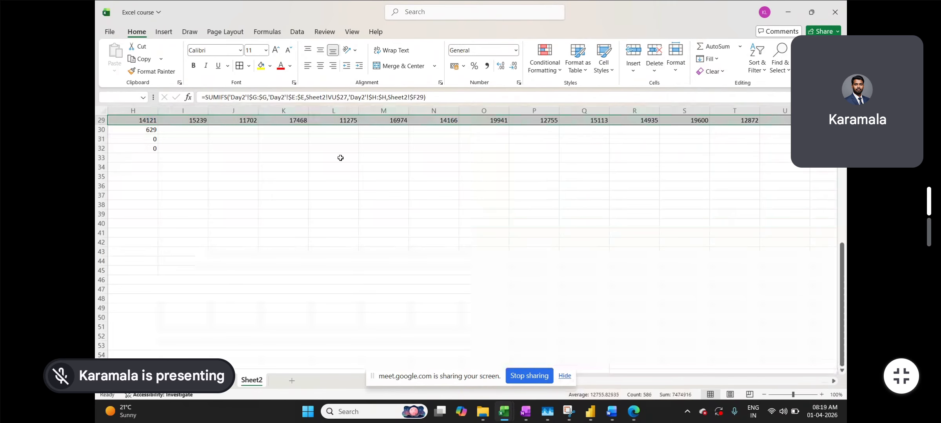
scroll(319, 156, "left", 1)
scroll(319, 156, "up", 1)
scroll(319, 155, "up", 4)
left_click(176, 263)
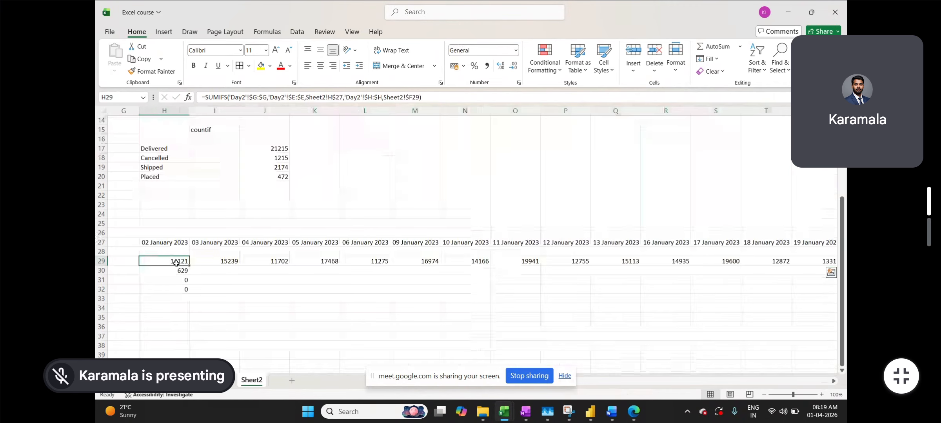
Fill the SUMIFS right across H29:VU32 for all four statuses and review the results
key("ctrl+Right")
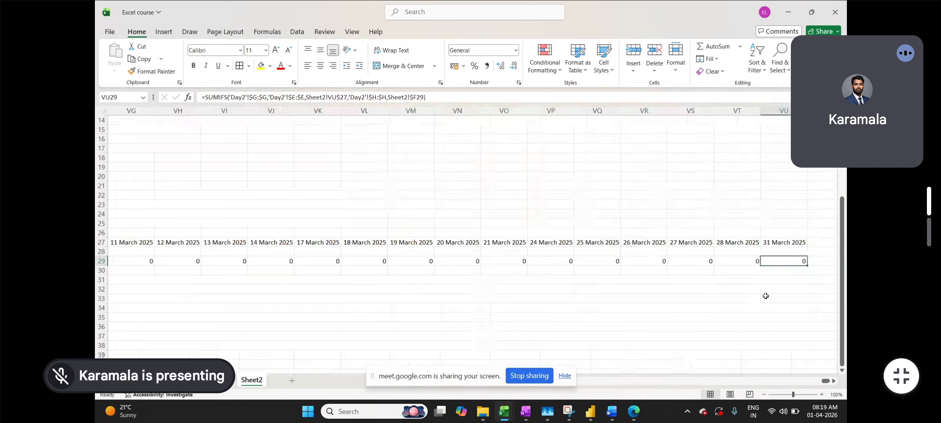
left_click(777, 291)
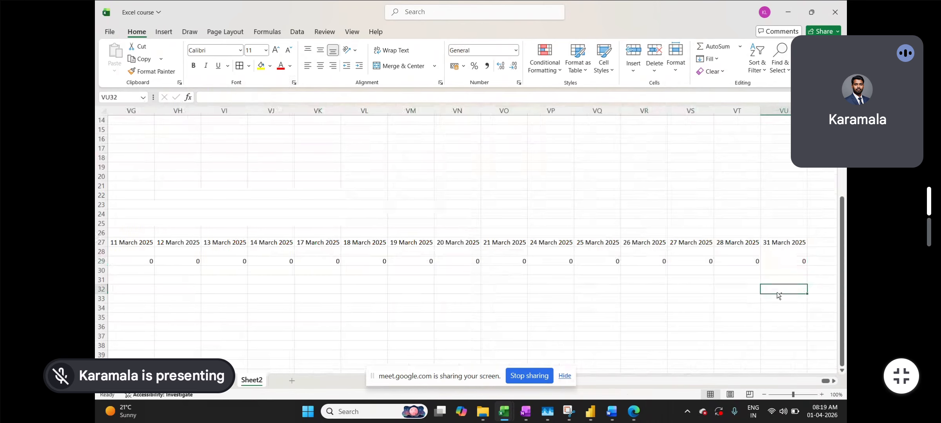
key("ctrl+shift+Left")
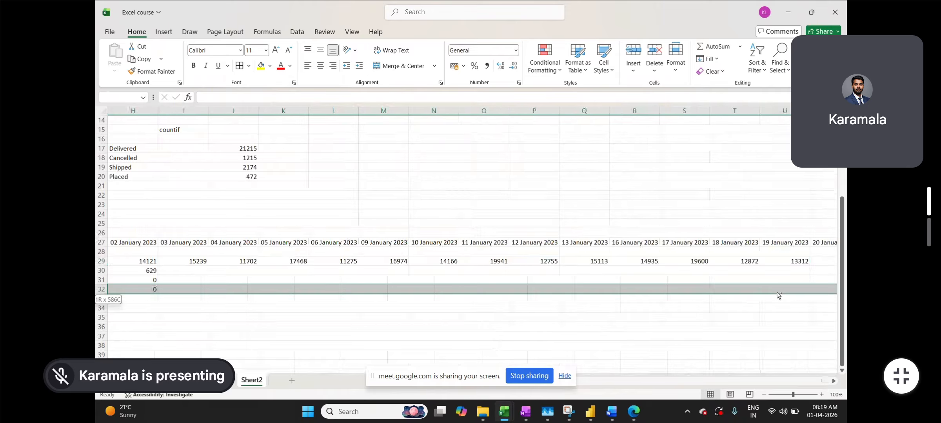
key("ctrl+shift+Up")
key("ctrl+r")
scroll(769, 320, "right", 1)
scroll(768, 319, "right", 4)
scroll(768, 319, "right", 10)
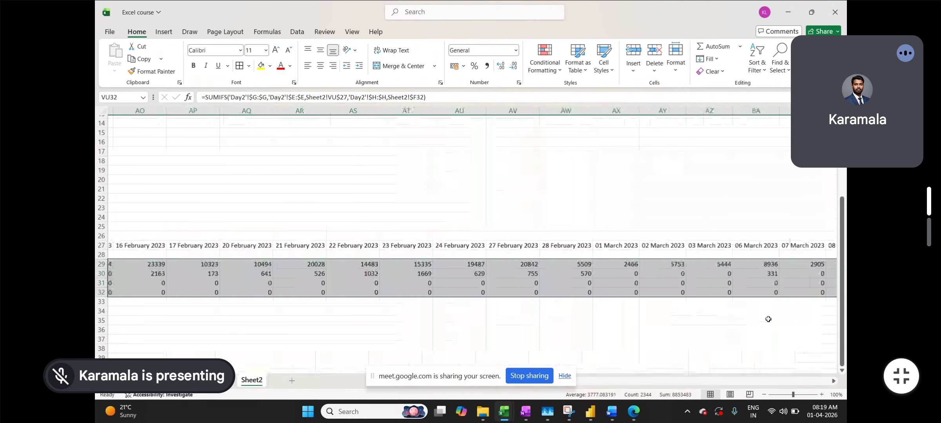
scroll(768, 319, "right", 8)
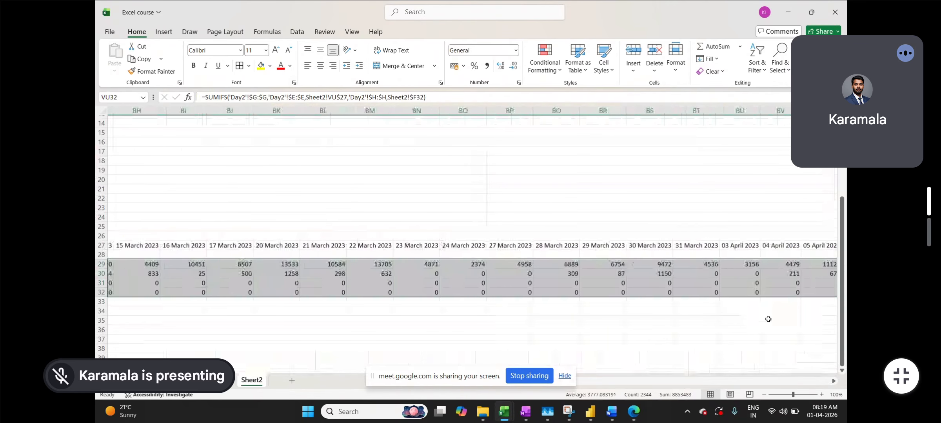
scroll(768, 319, "right", 7)
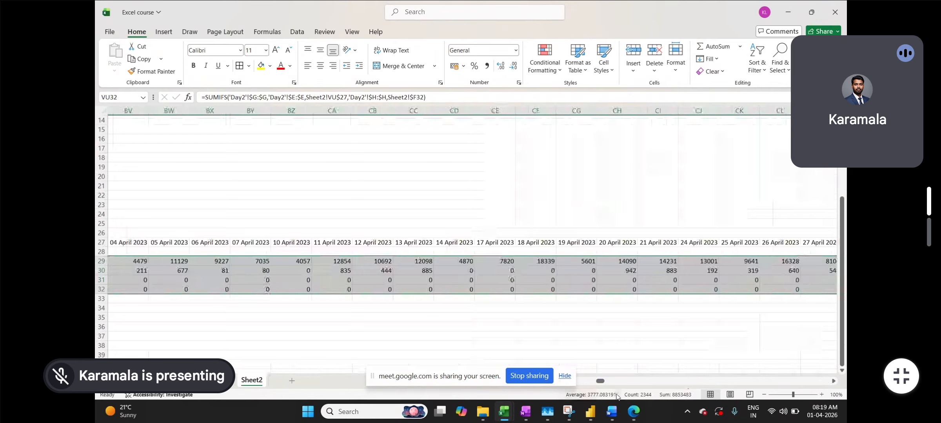
left_click_drag(601, 381, 468, 383)
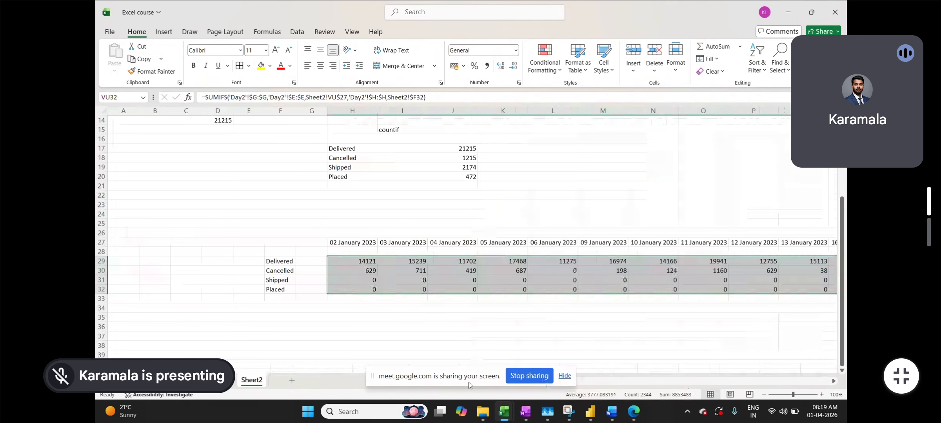
Check H31's Shipped formula, then switch to Day2 and select an Amount value
left_click(362, 284)
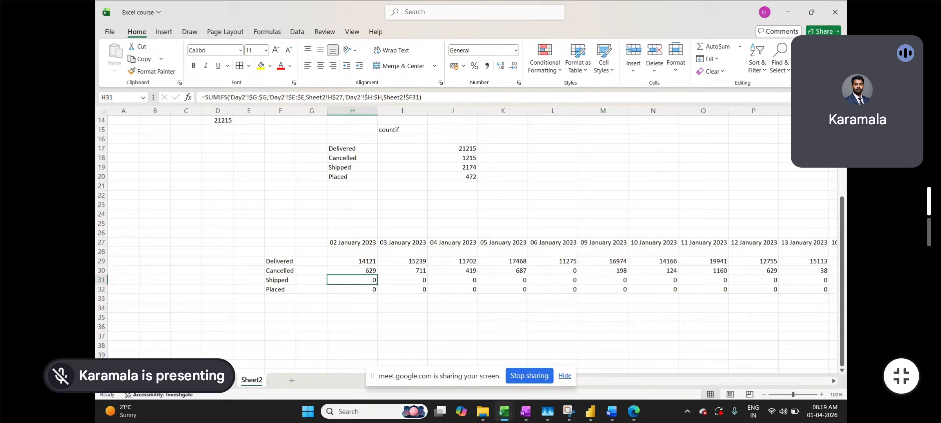
left_click(222, 380)
left_click(318, 248)
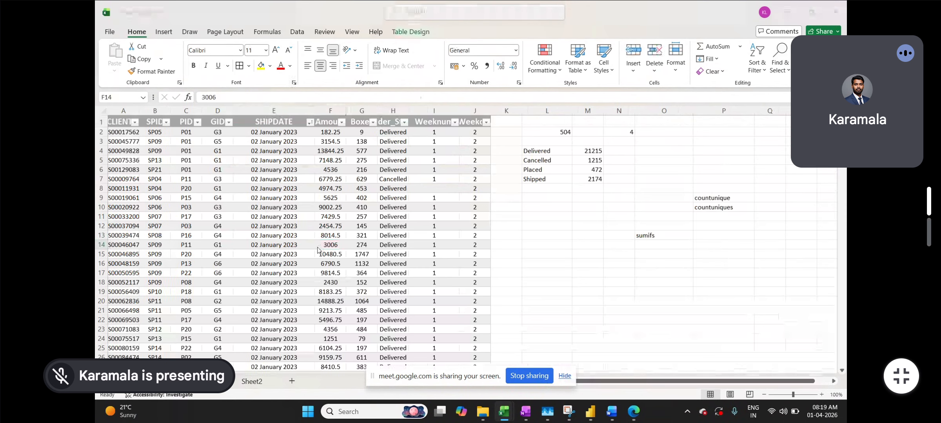
Switch to the Meet window and back to the Excel course workbook's Sheet2
key("alt+Tab")
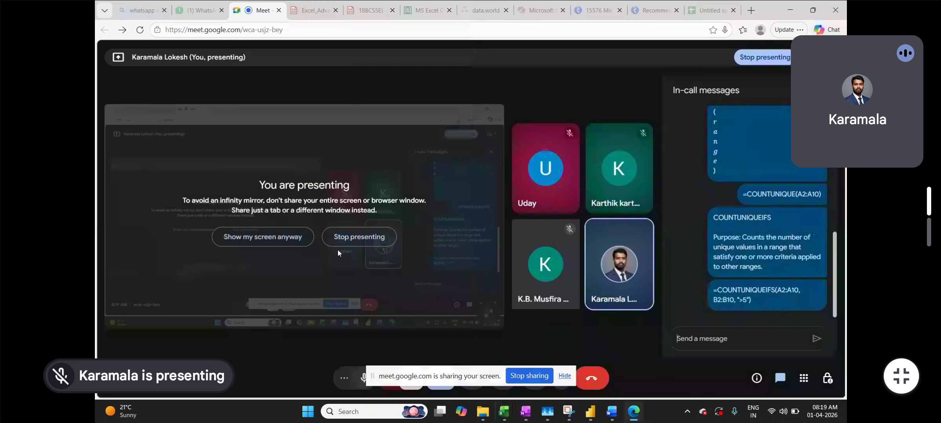
key("alt+Tab")
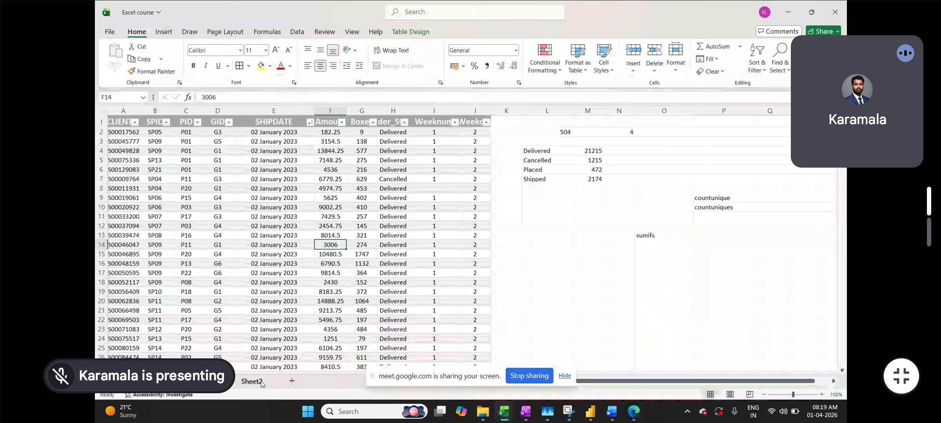
left_click(252, 380)
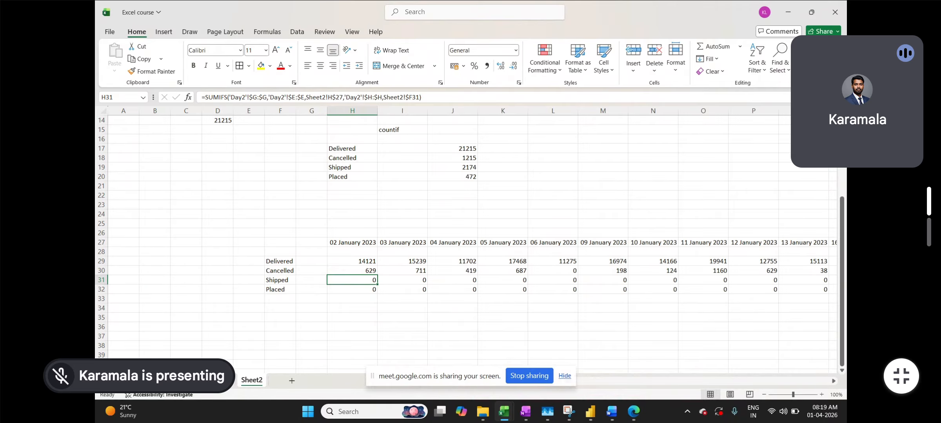
Switch from Sheet2 to the Day2 data sheet with Ctrl+Page Up
key("ctrl+Page_Up")
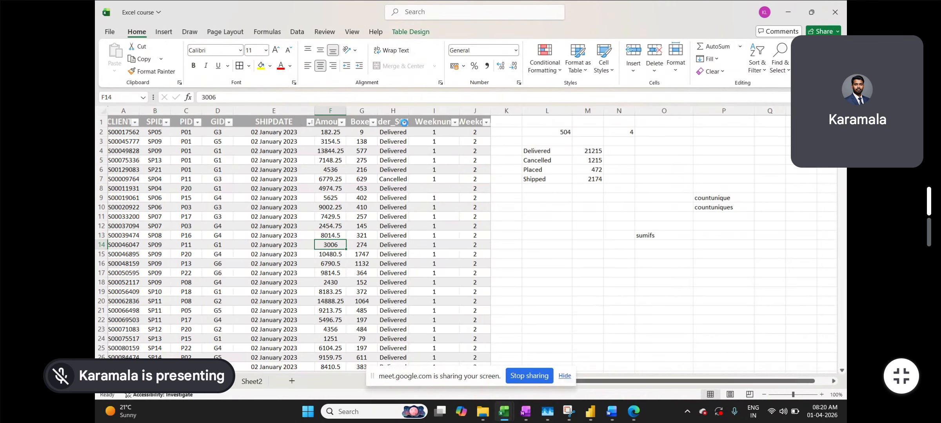
Filter Order_Status to exclude Cancelled and Delivered, leaving only Placed and Shipped orders
left_click(404, 122)
left_click(304, 258)
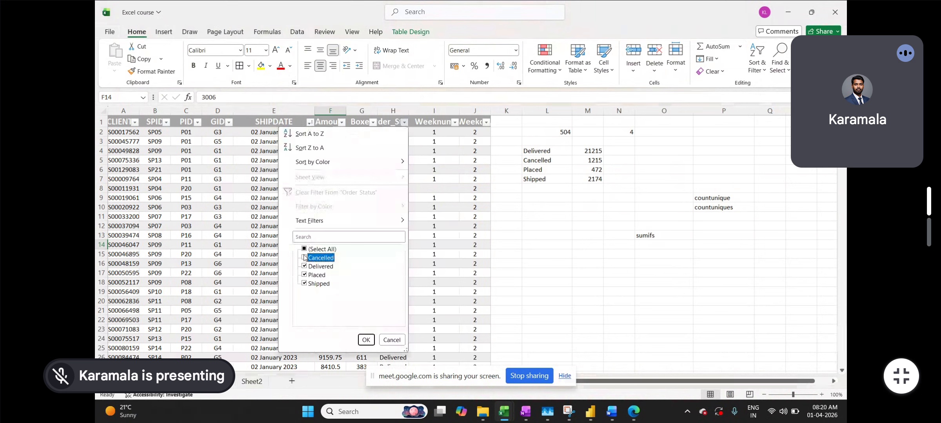
left_click(365, 338)
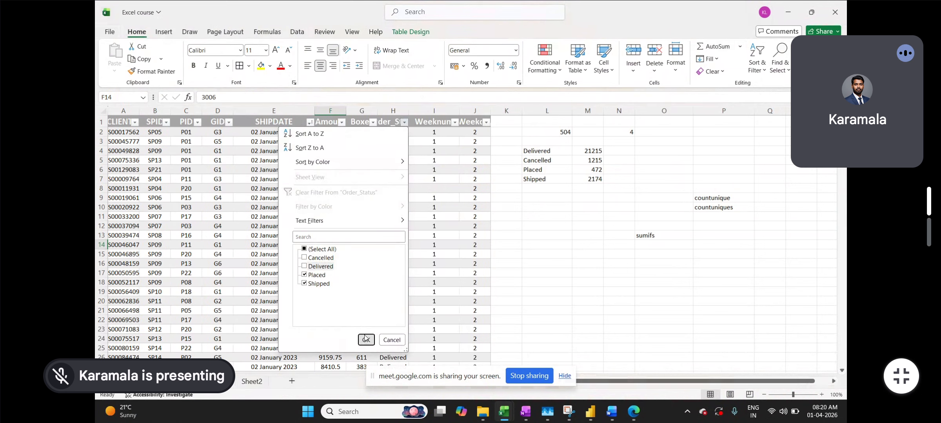
Sort the table by SHIPDATE, finishing oldest to newest, and recheck the kept order statuses
left_click(316, 122)
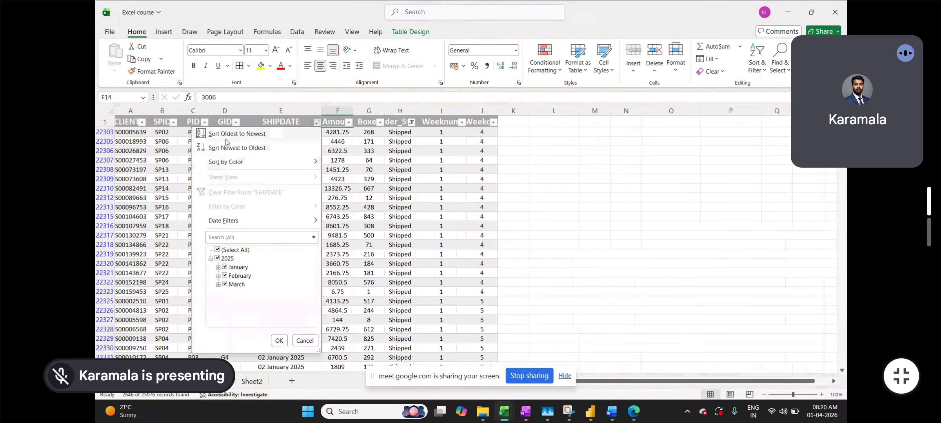
left_click(225, 137)
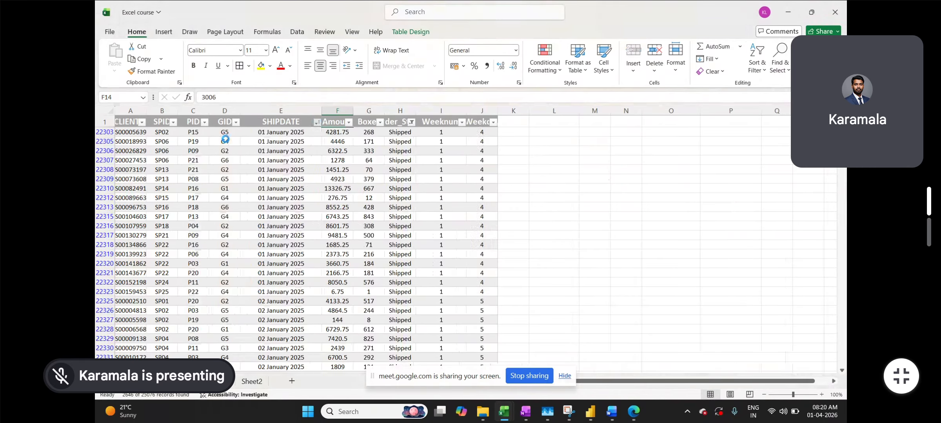
left_click(316, 122)
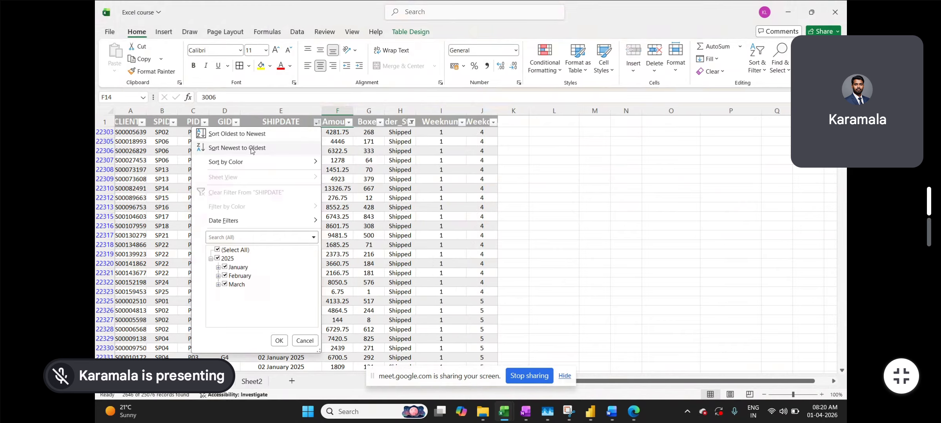
left_click(251, 149)
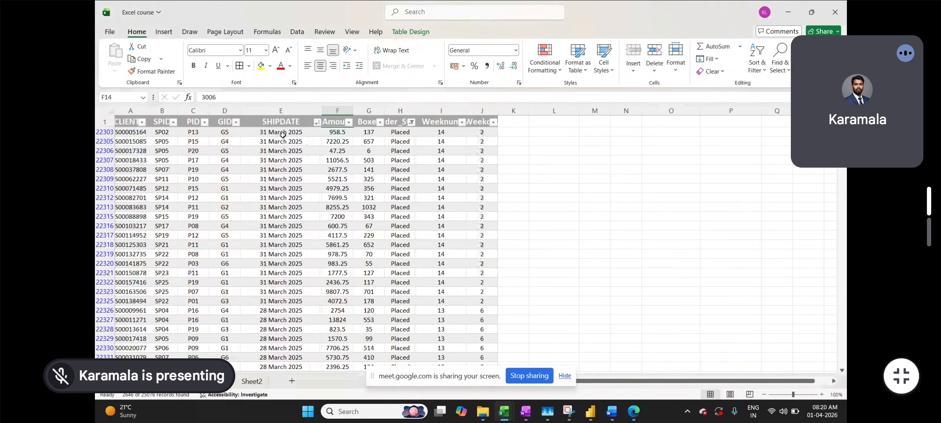
left_click(316, 123)
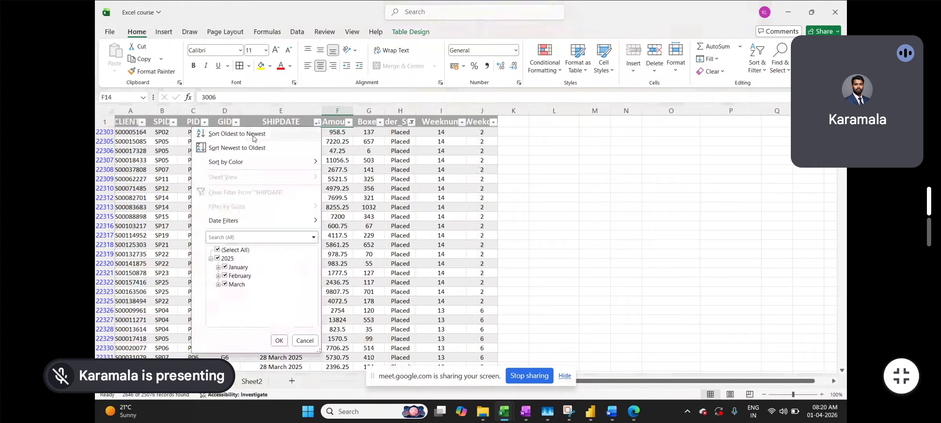
left_click(253, 135)
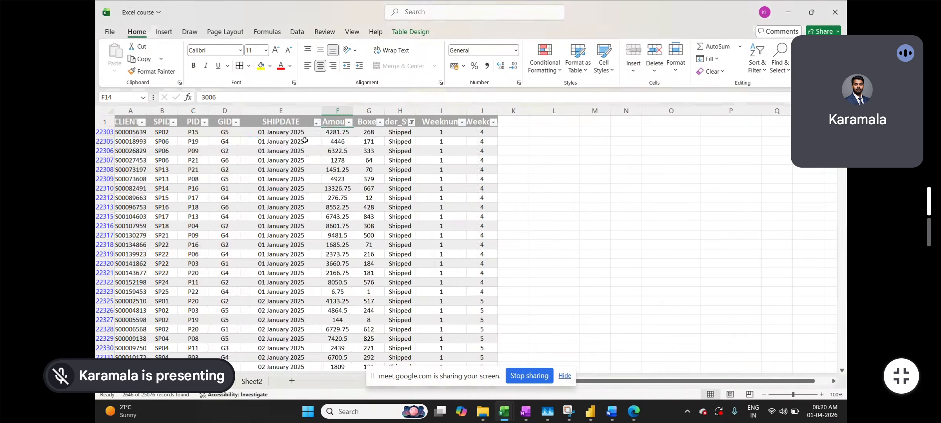
left_click(411, 122)
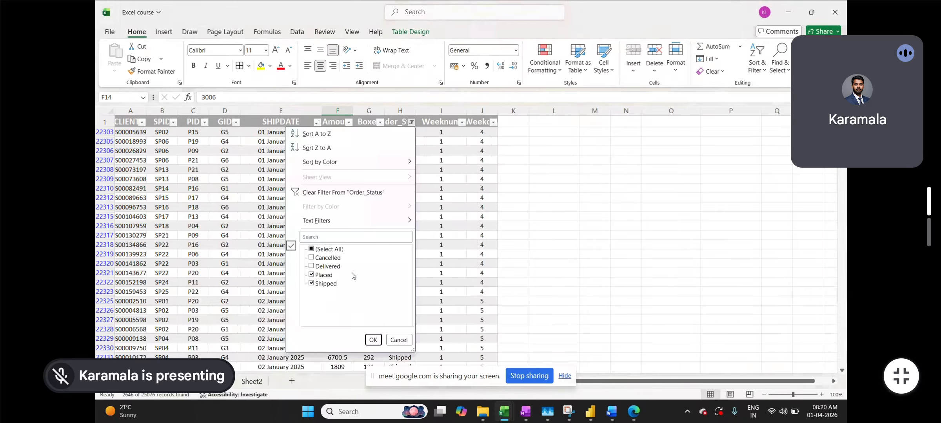
key("Escape")
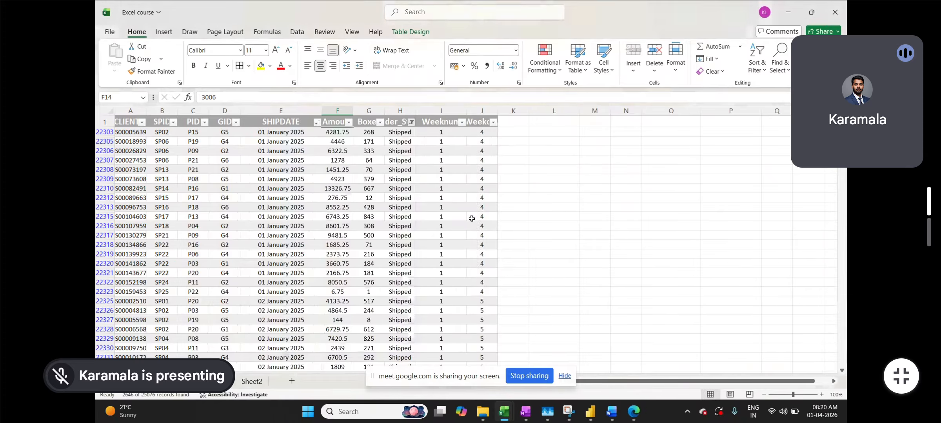
On Sheet2, scroll to late March 2025 and select the Placed row 32 cells to total them
left_click(251, 382)
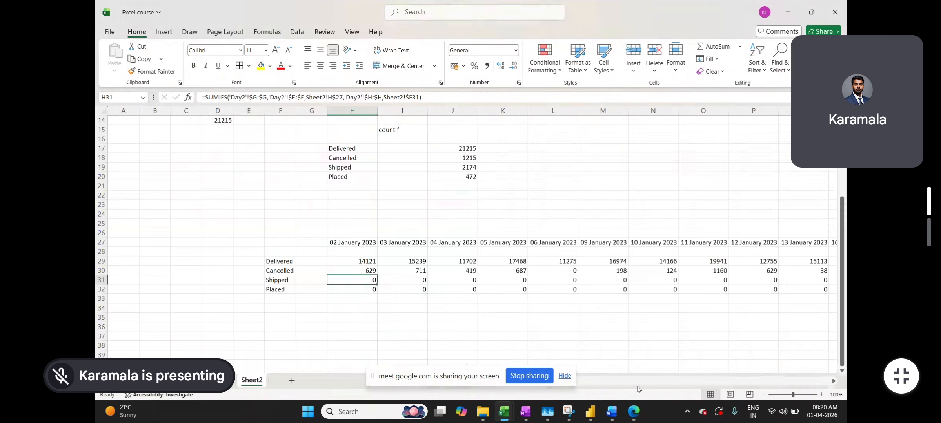
left_click_drag(410, 381, 280, 388)
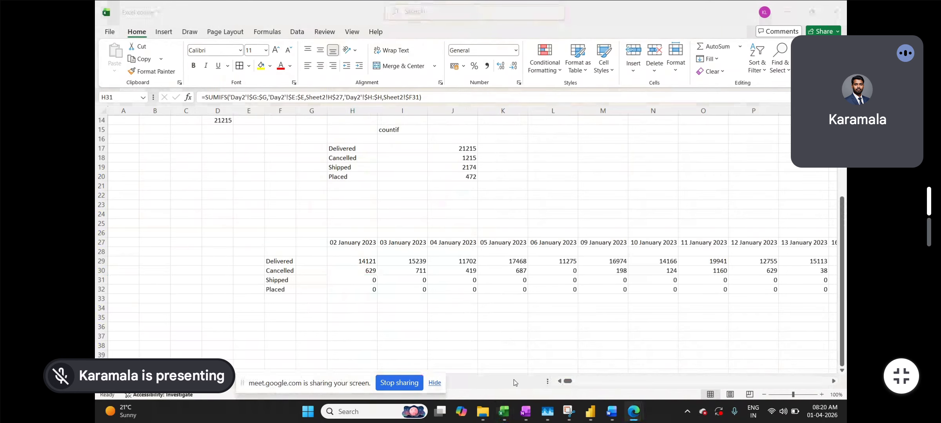
left_click(573, 381)
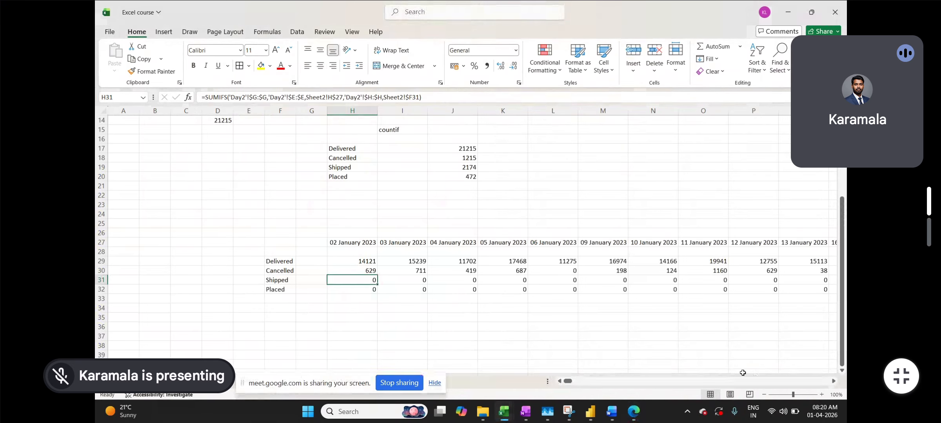
left_click_drag(567, 382, 823, 383)
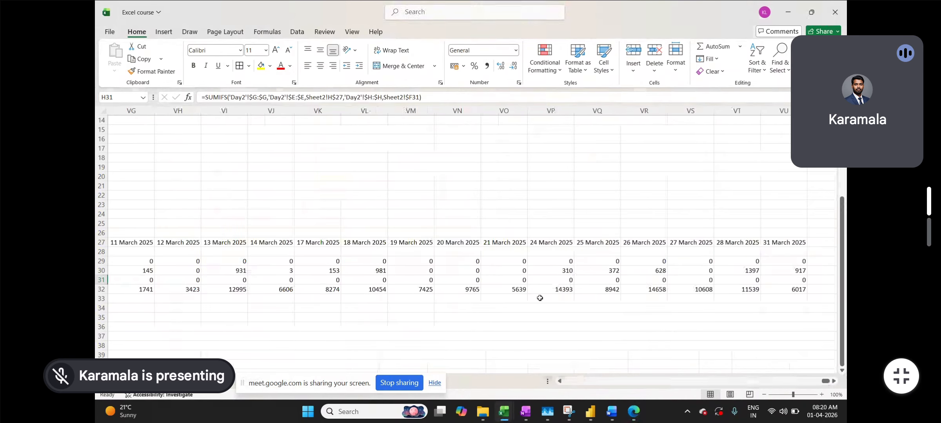
left_click_drag(791, 289, 223, 290)
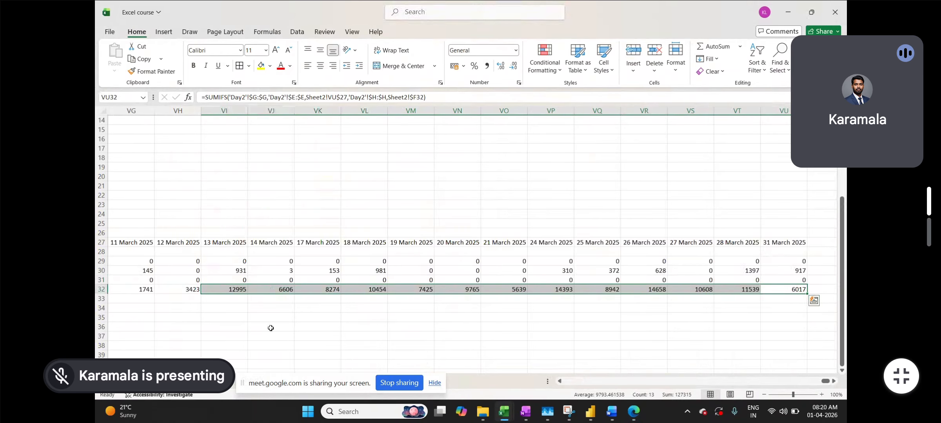
Scroll back to 02 January 2023 and check its Delivered total of 14121
scroll(270, 328, "left", 5)
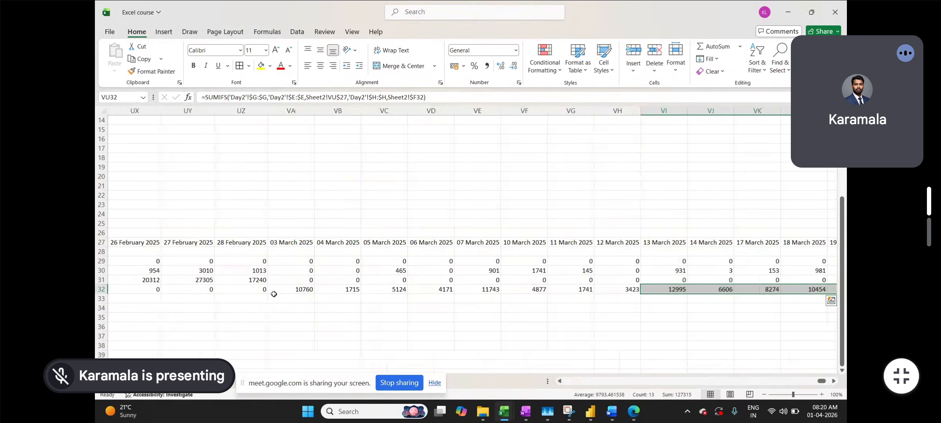
scroll(283, 286, "left", 2)
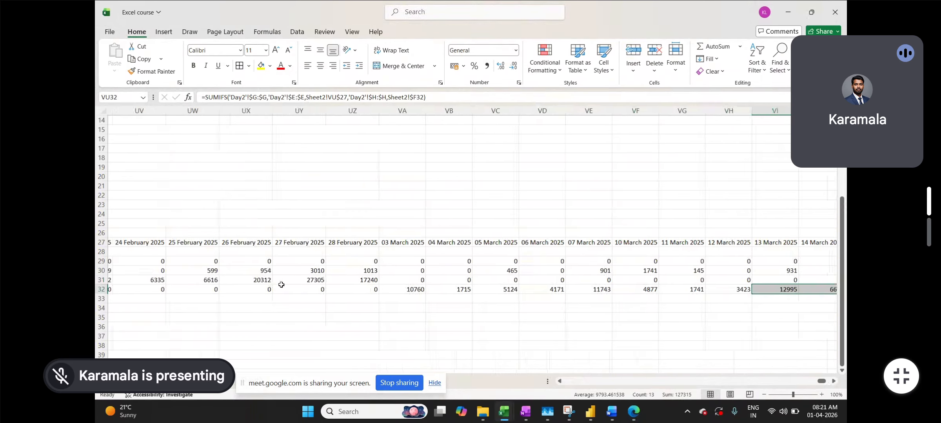
left_click(390, 295)
scroll(396, 297, "left", 6)
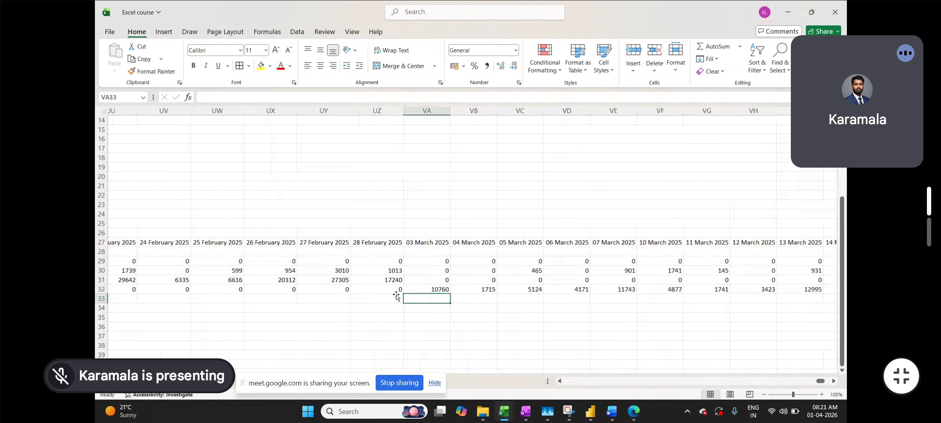
left_click_drag(815, 382, 567, 382)
left_click(347, 262)
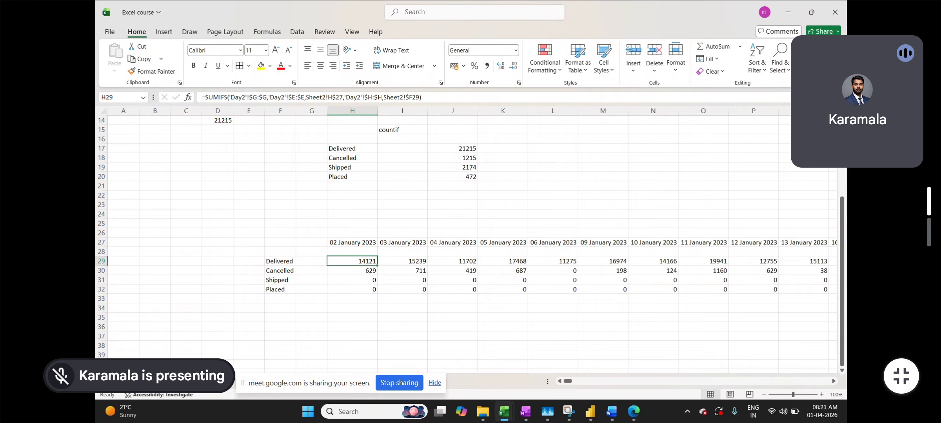
On the Day2 sheet, filter Order_Status to show only Delivered orders
left_click(173, 382)
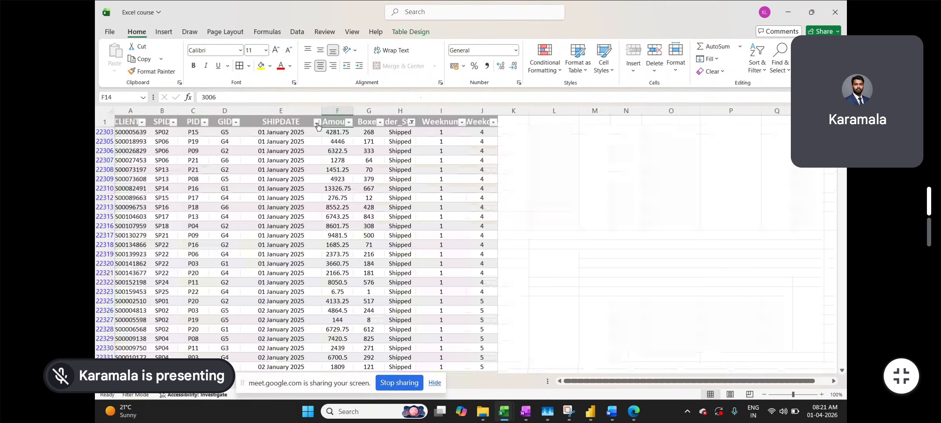
left_click(411, 125)
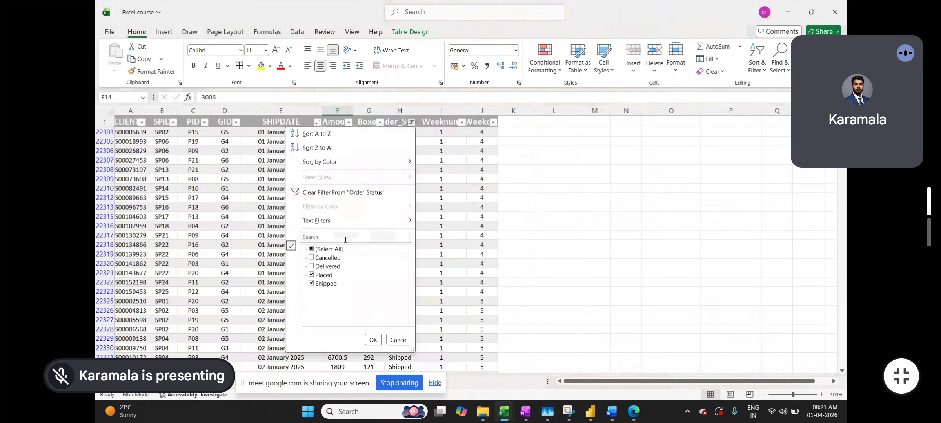
left_click(311, 249)
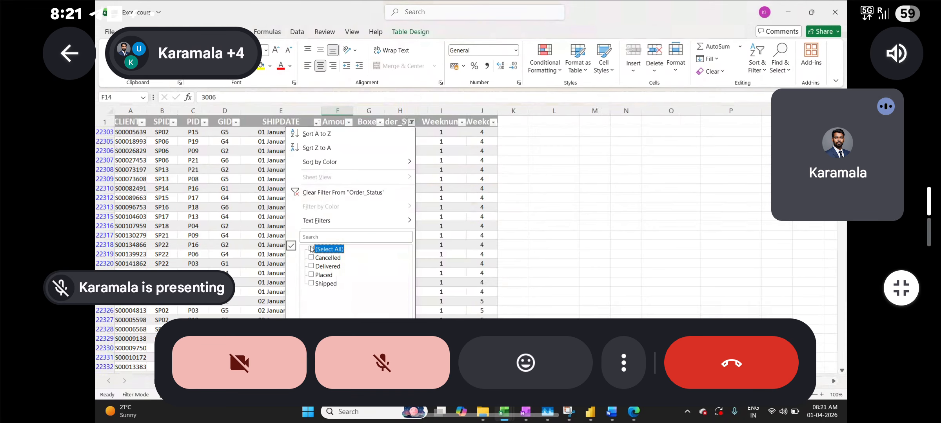
left_click(311, 266)
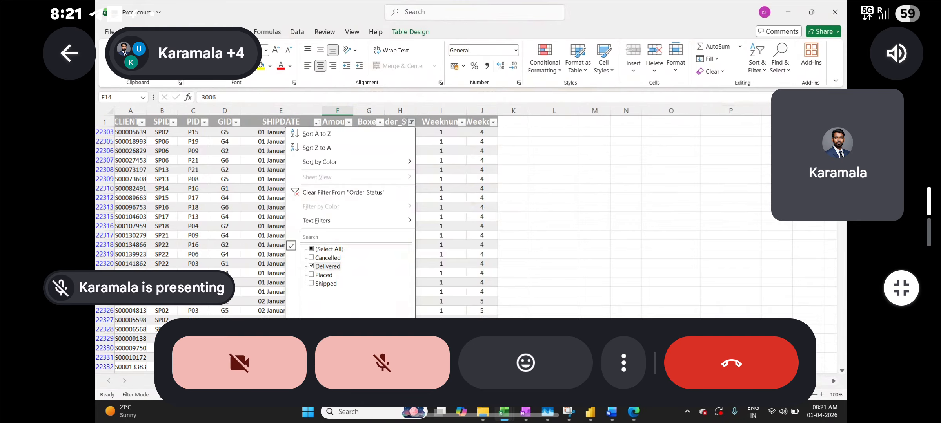
In the Google Meet call, unmute the microphone and open the additional call options
left_click(408, 361)
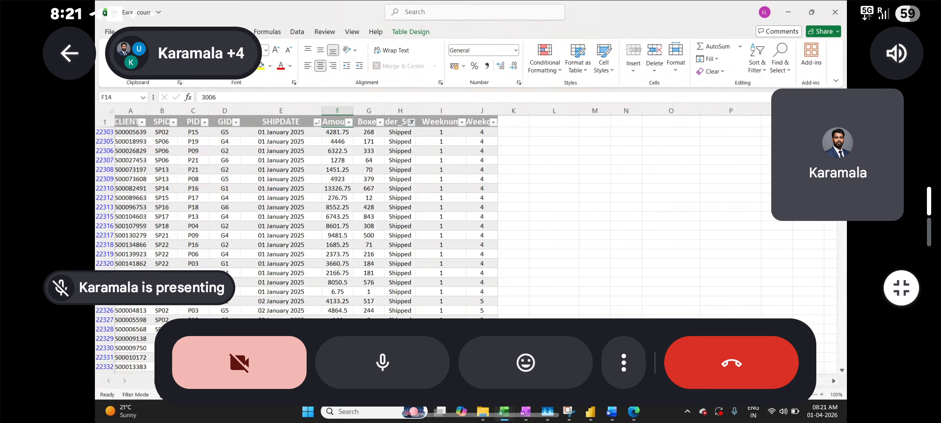
left_click(623, 362)
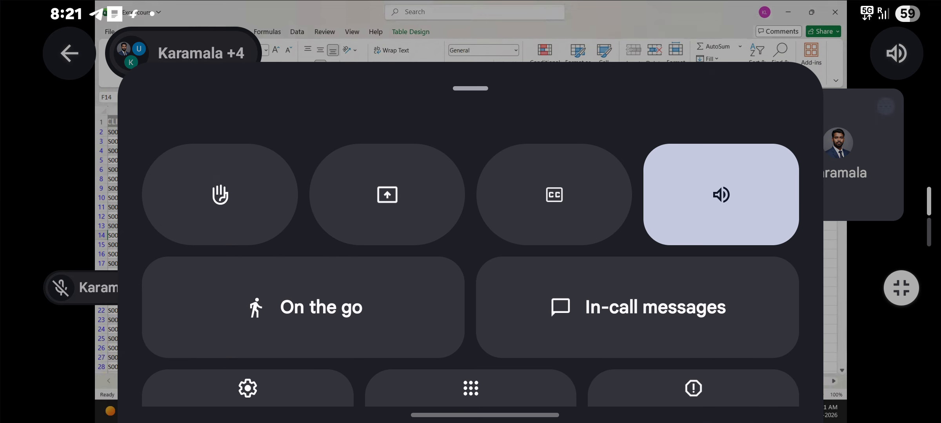
left_click(257, 195)
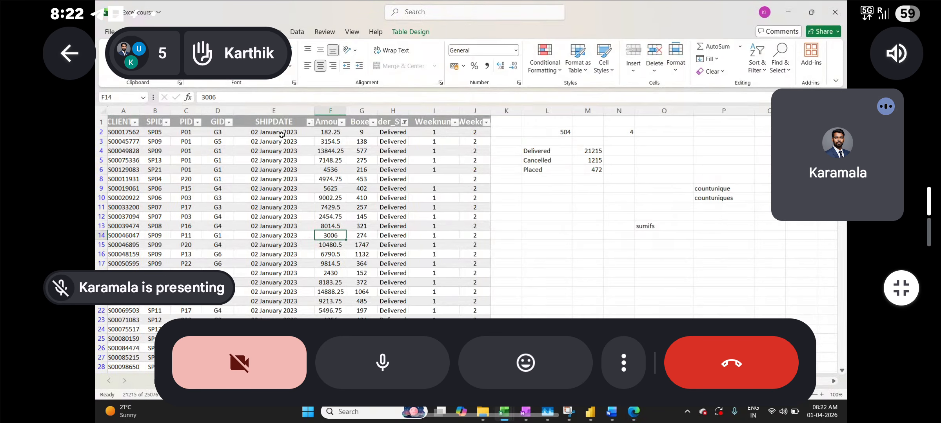
Filter SHIPDATE to only 02 January 2023, leaving 37 Delivered records
left_click(395, 362)
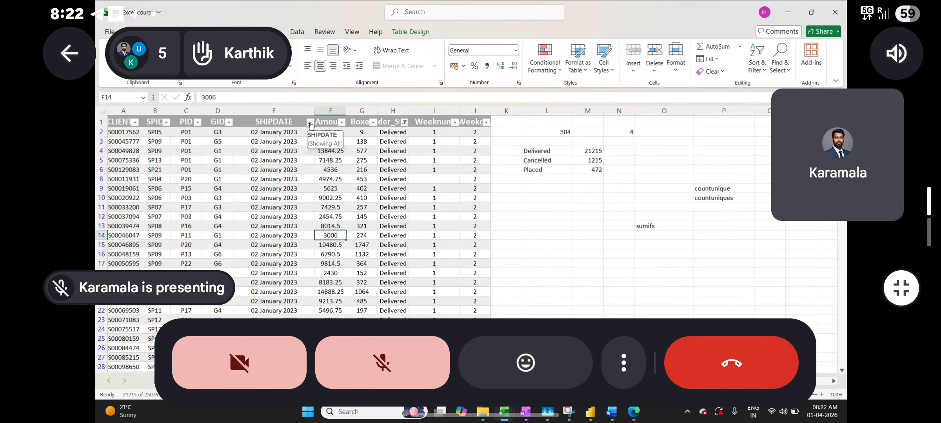
left_click(309, 122)
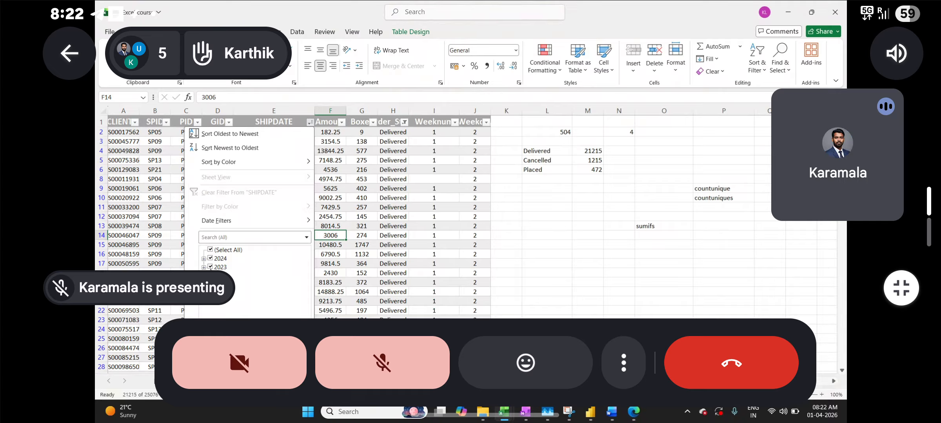
left_click(205, 268)
left_click(623, 362)
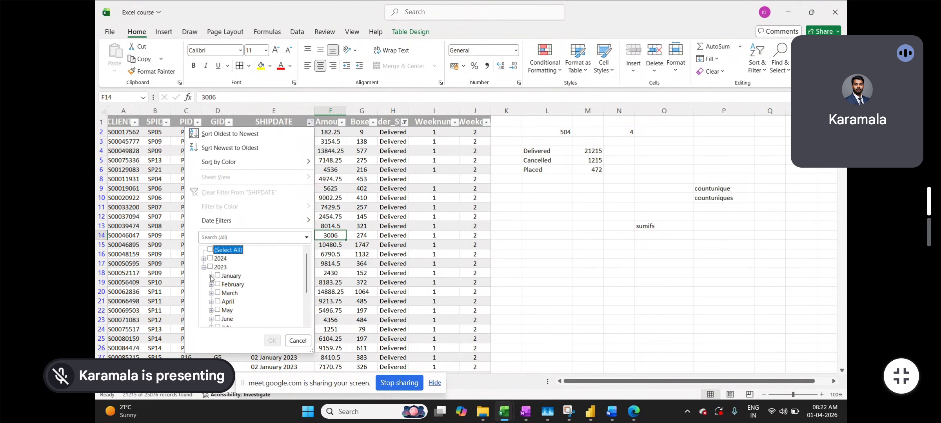
left_click(211, 276)
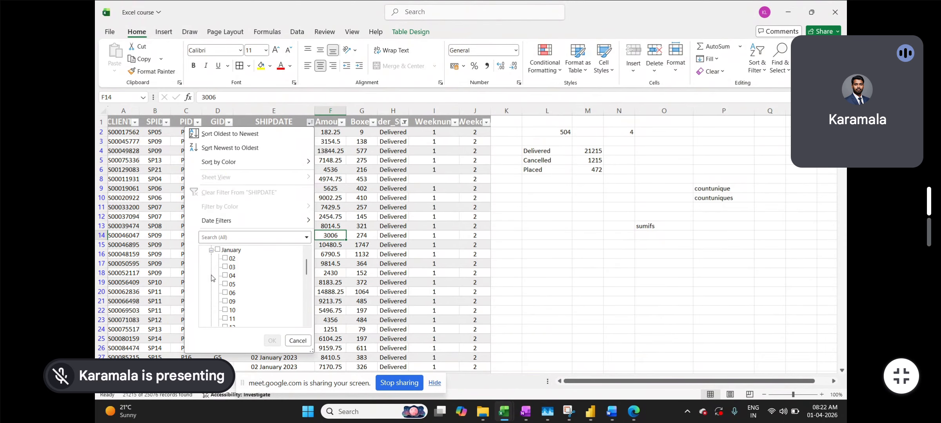
left_click(230, 259)
scroll(258, 289, "up", 1)
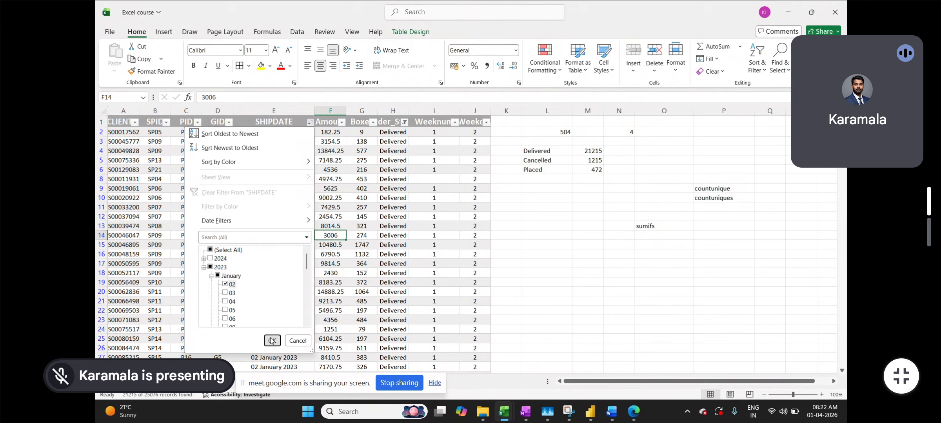
left_click(271, 341)
left_click(363, 140)
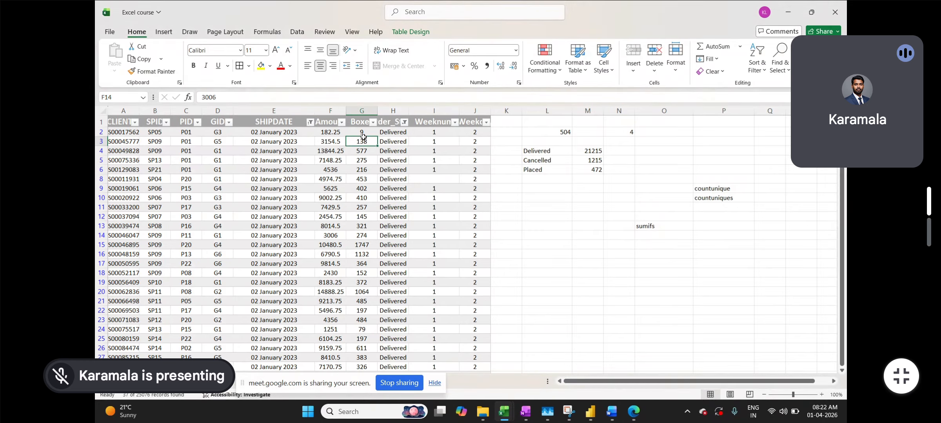
Select the filtered Boxes values from G2 down to confirm the 14121 sum, then return to Sheet2
left_click(362, 133)
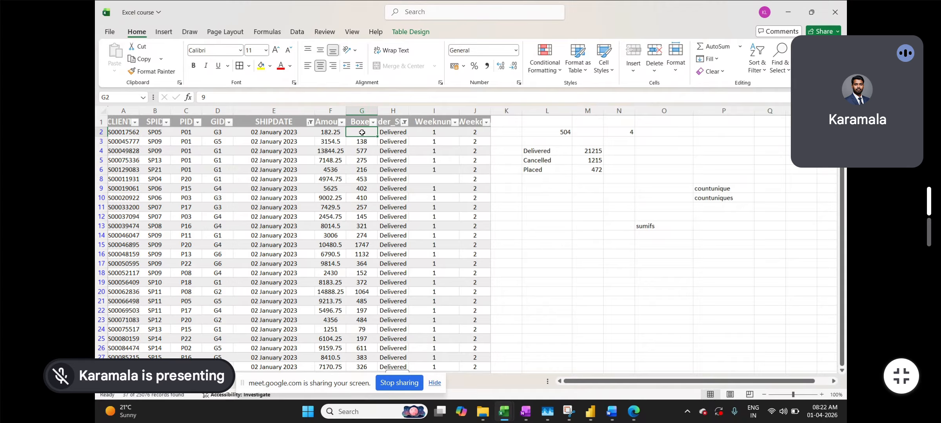
key("ctrl+shift+Down")
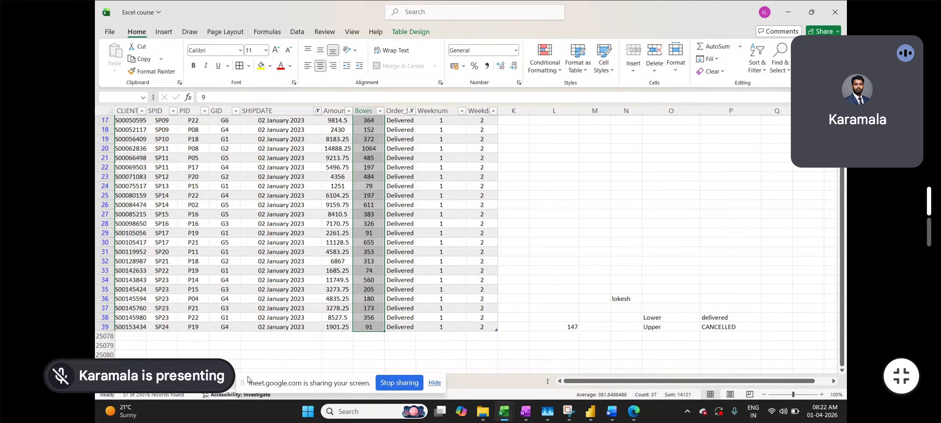
left_click_drag(251, 385, 475, 379)
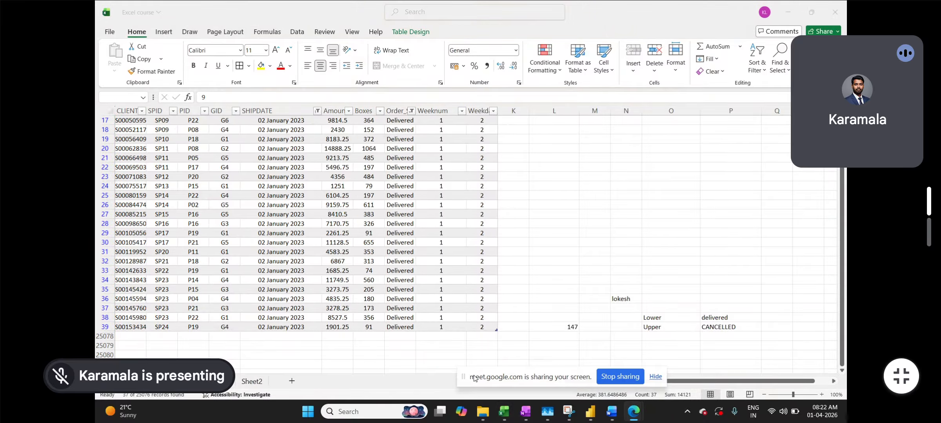
left_click(253, 381)
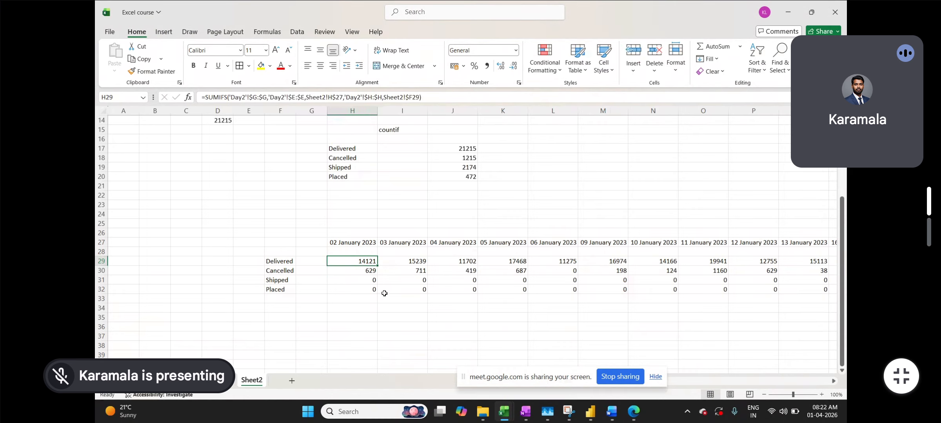
left_click(392, 315)
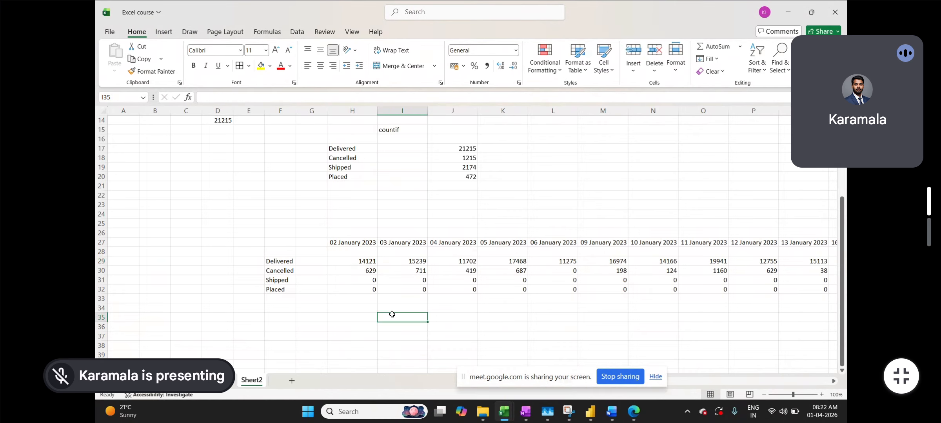
scroll(392, 315, "right", 4)
scroll(392, 314, "left", 5)
left_click(631, 413)
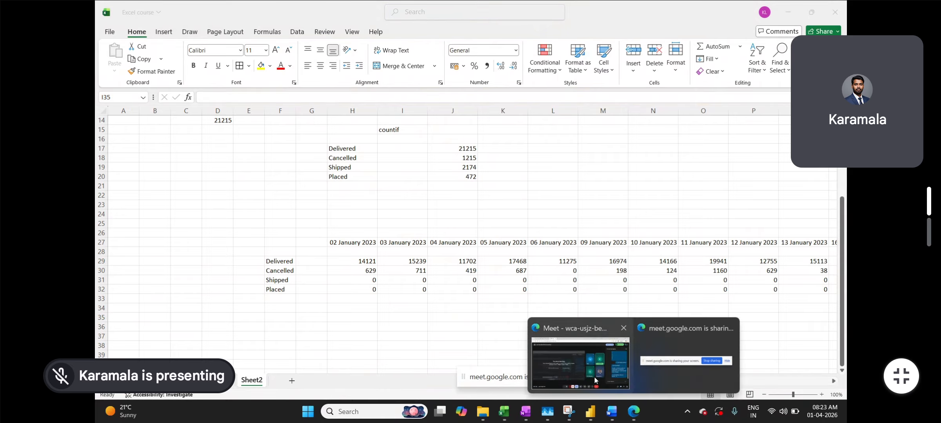
left_click(594, 377)
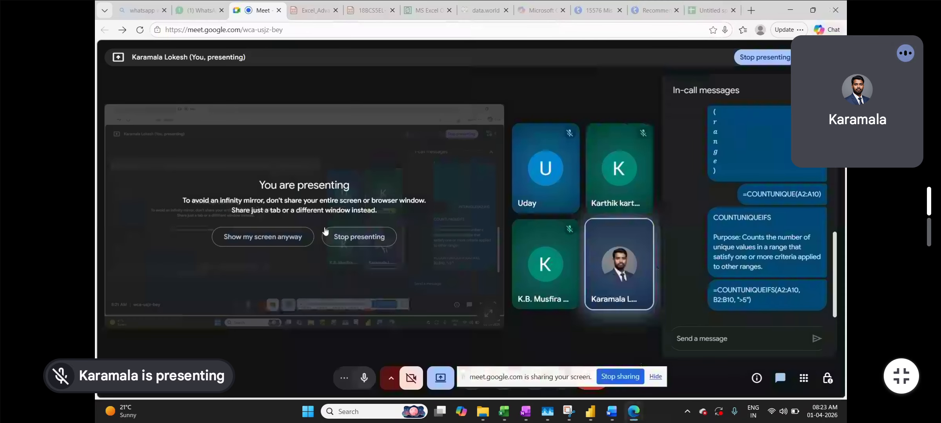
Stop presenting the screen, then enlarge and shrink participant tiles and unmute the microphone
left_click(364, 237)
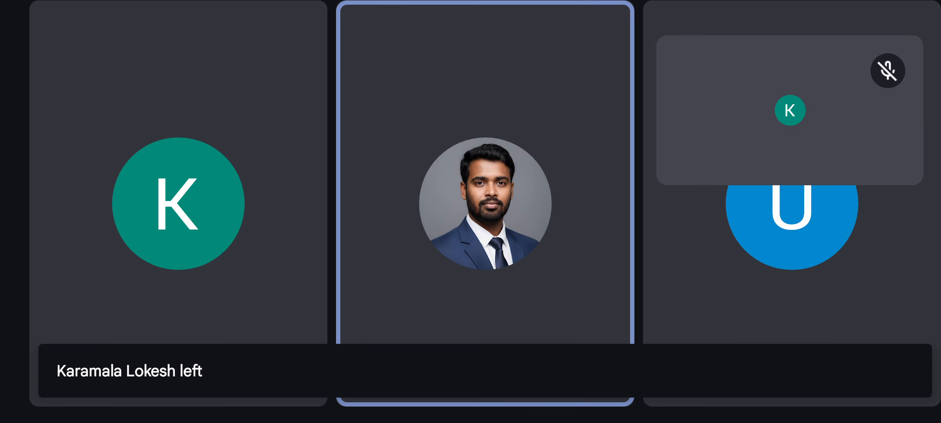
left_click(747, 99)
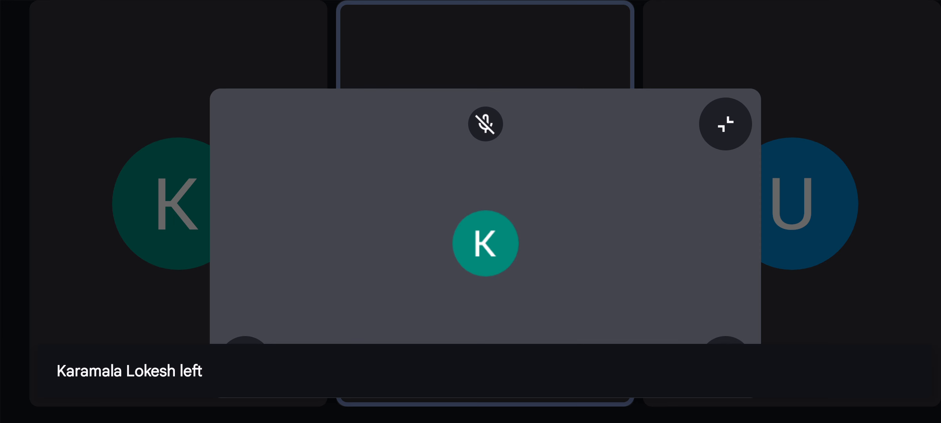
left_click(726, 124)
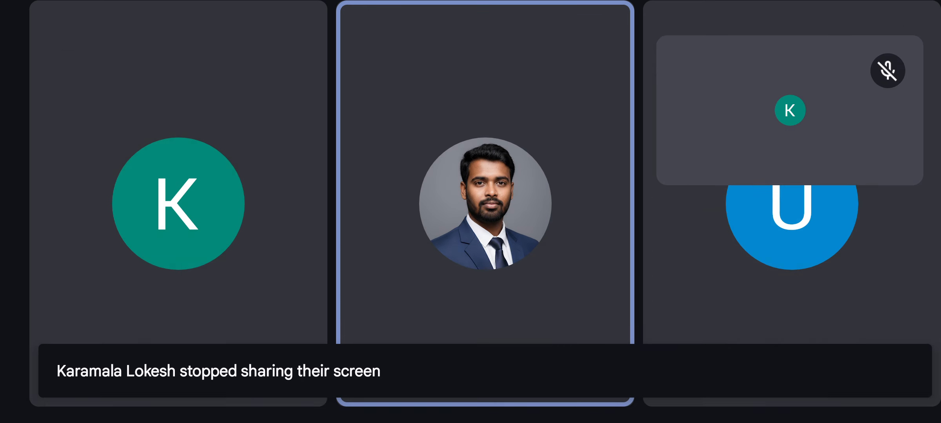
left_click(382, 363)
left_click(774, 153)
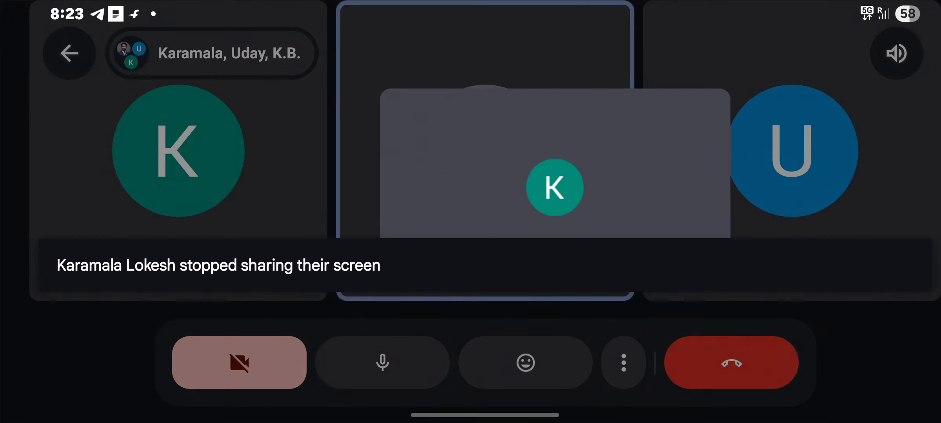
left_click(662, 121)
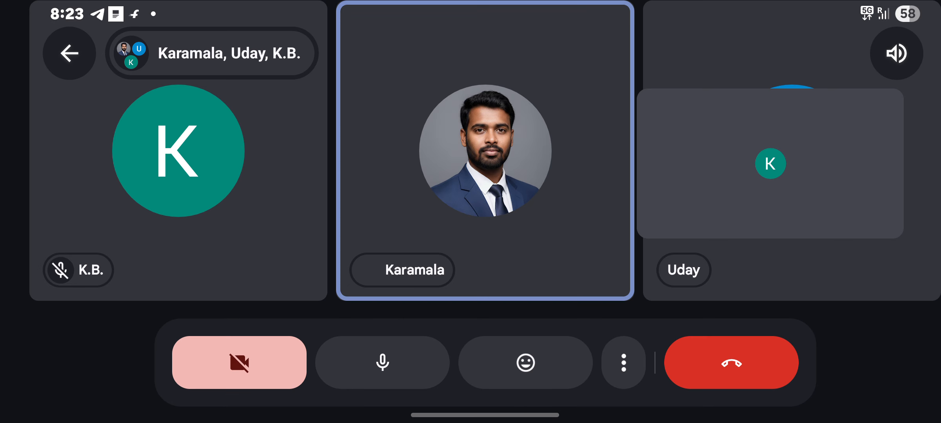